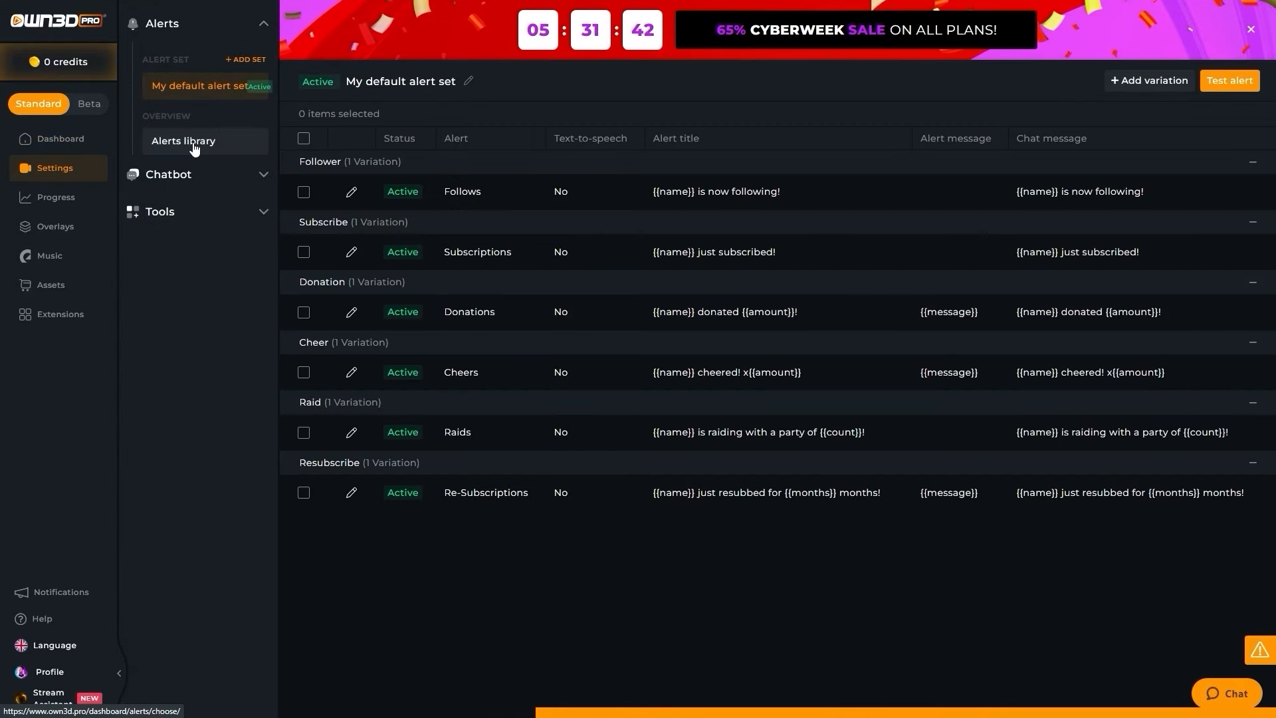
Open the alerts library and preview the free Chroma alert design.
left_click(194, 147)
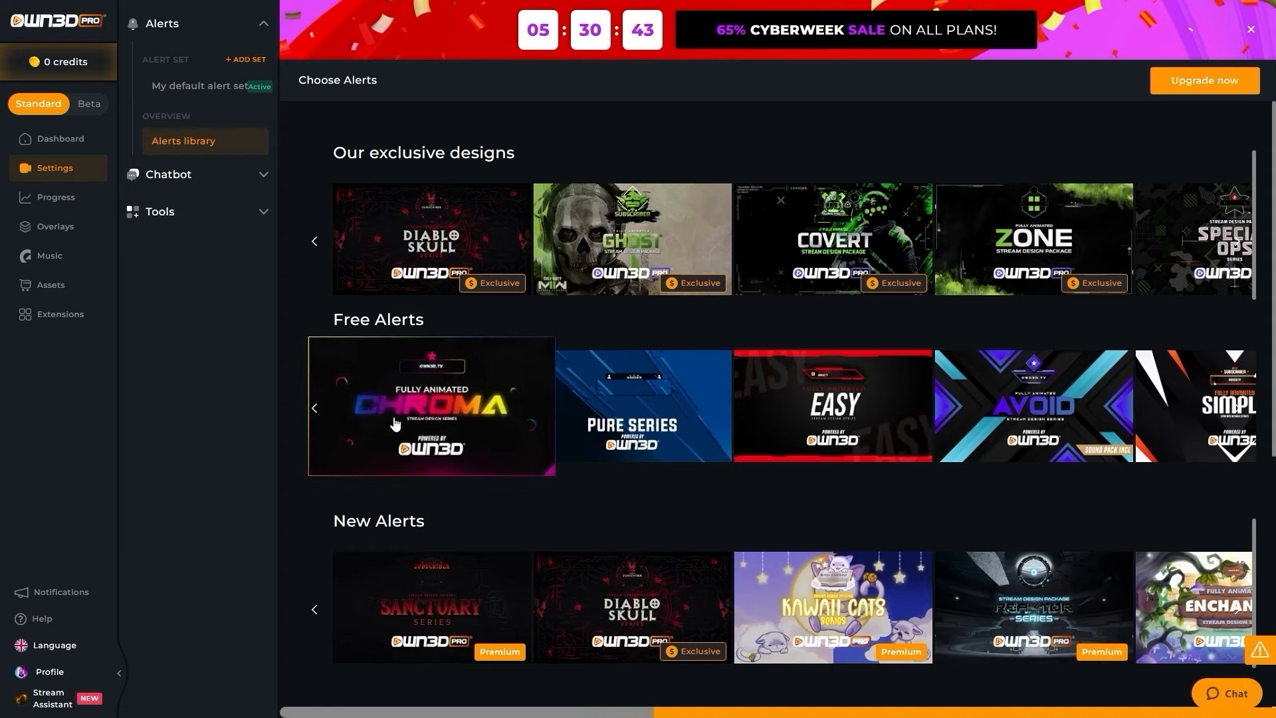
left_click(425, 420)
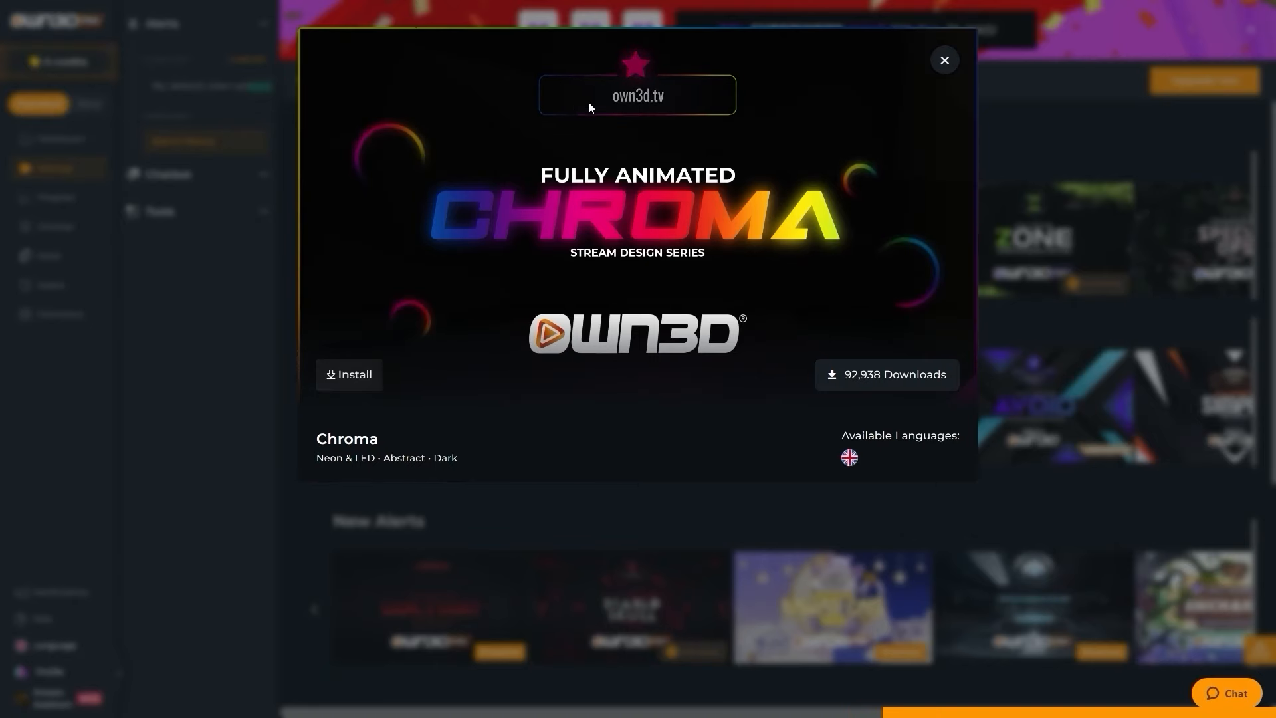
left_click(157, 339)
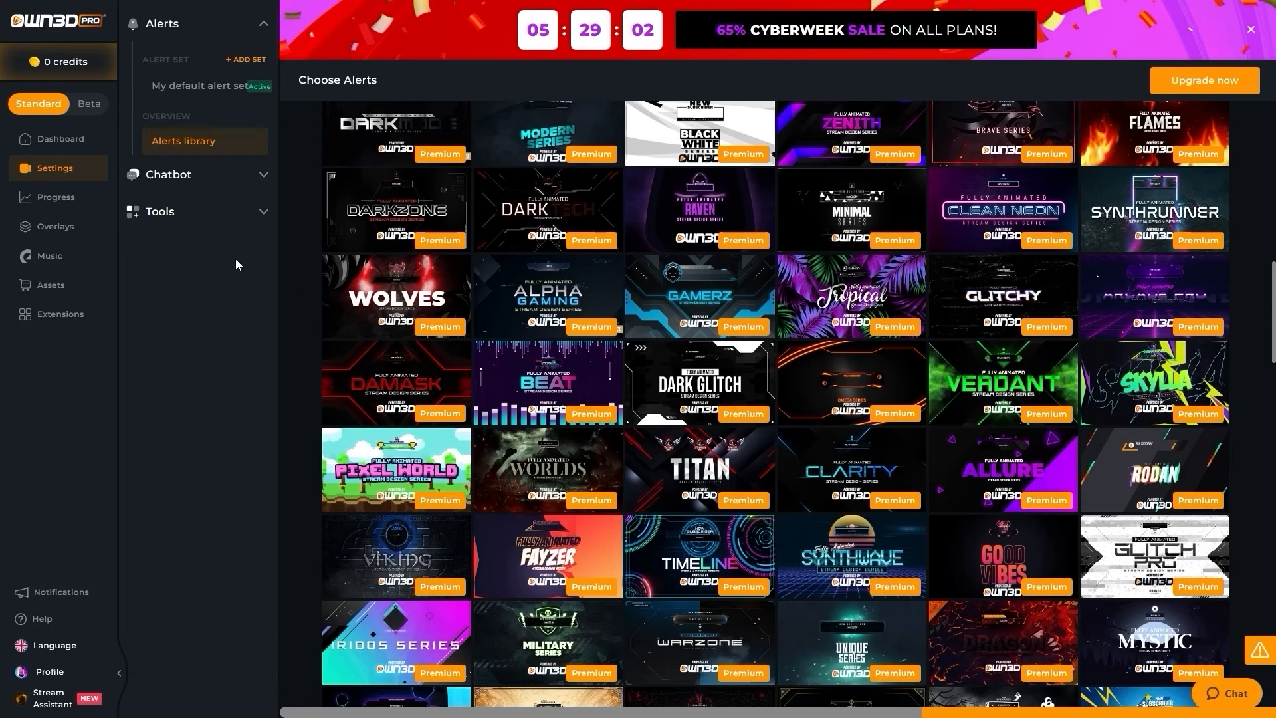
Browse the Winter & Christmas overlay designs and the Twitch profile banners.
left_click(56, 230)
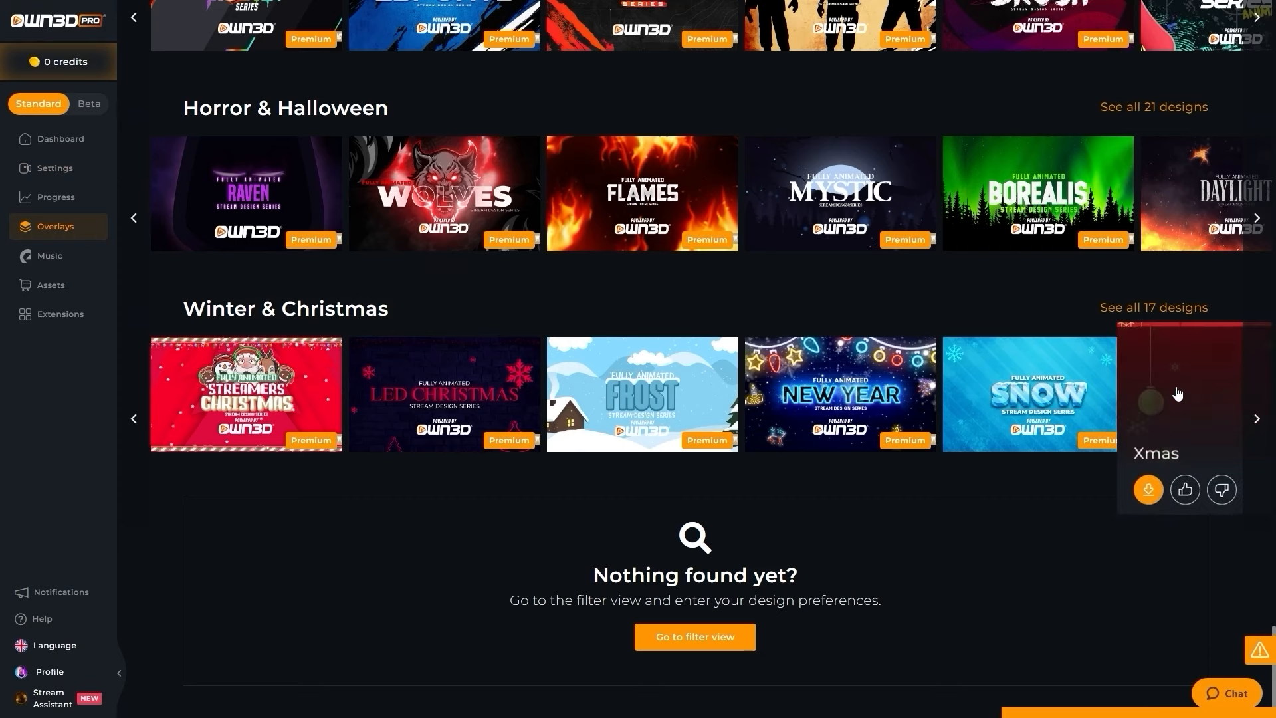
left_click(1094, 392)
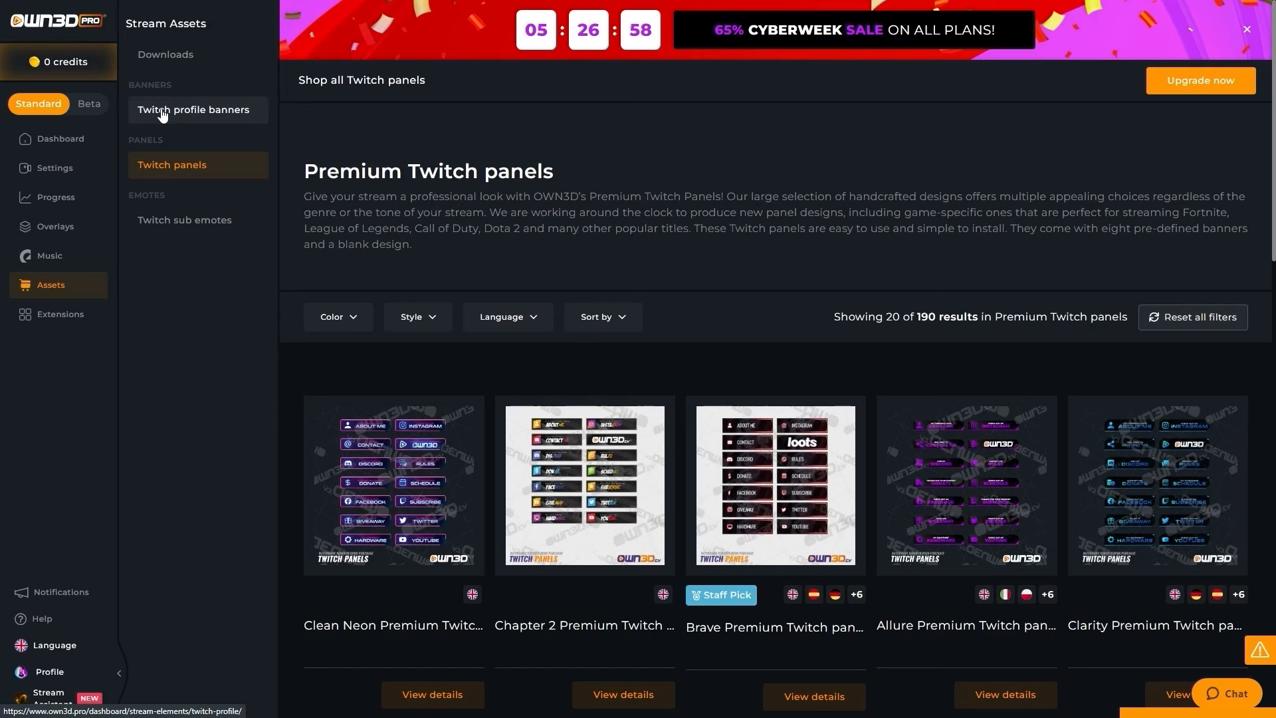
left_click(163, 111)
scroll(289, 259, "down", 6)
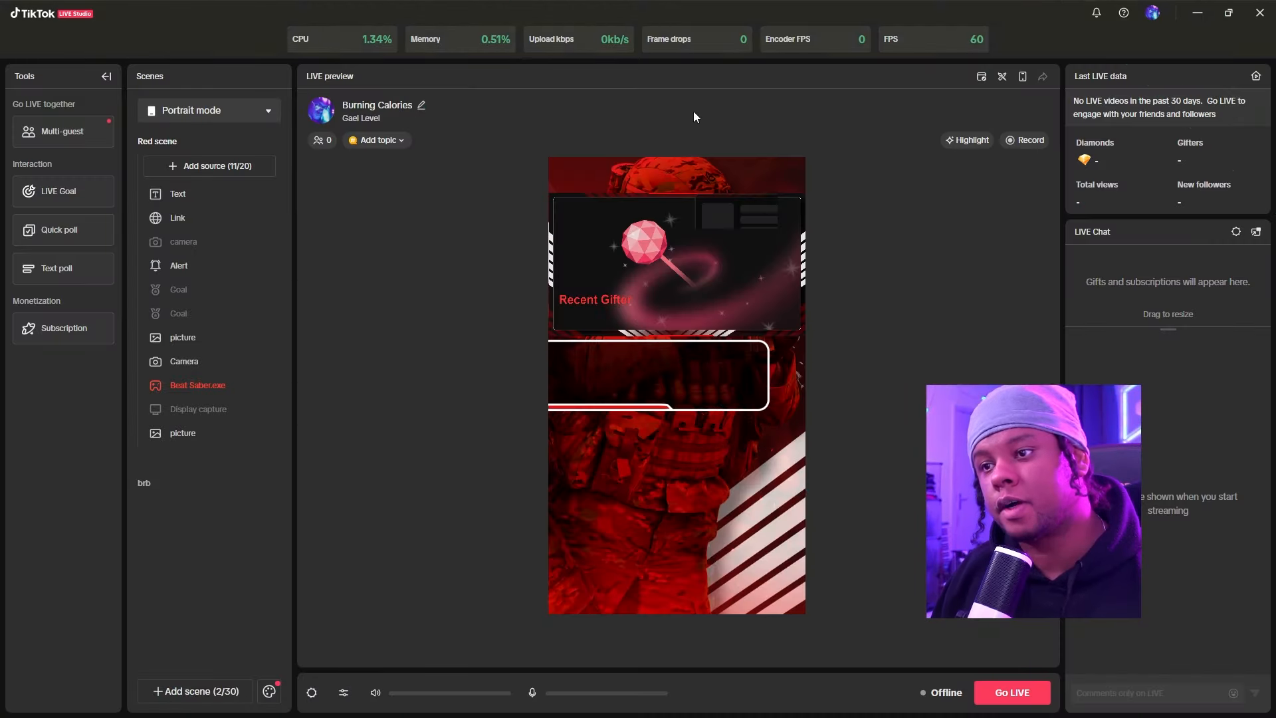
In TikTok LIVE Studio, hide the performance statistics bar, and collapse and re-expand the Tools panel.
mouse_move(588, 44)
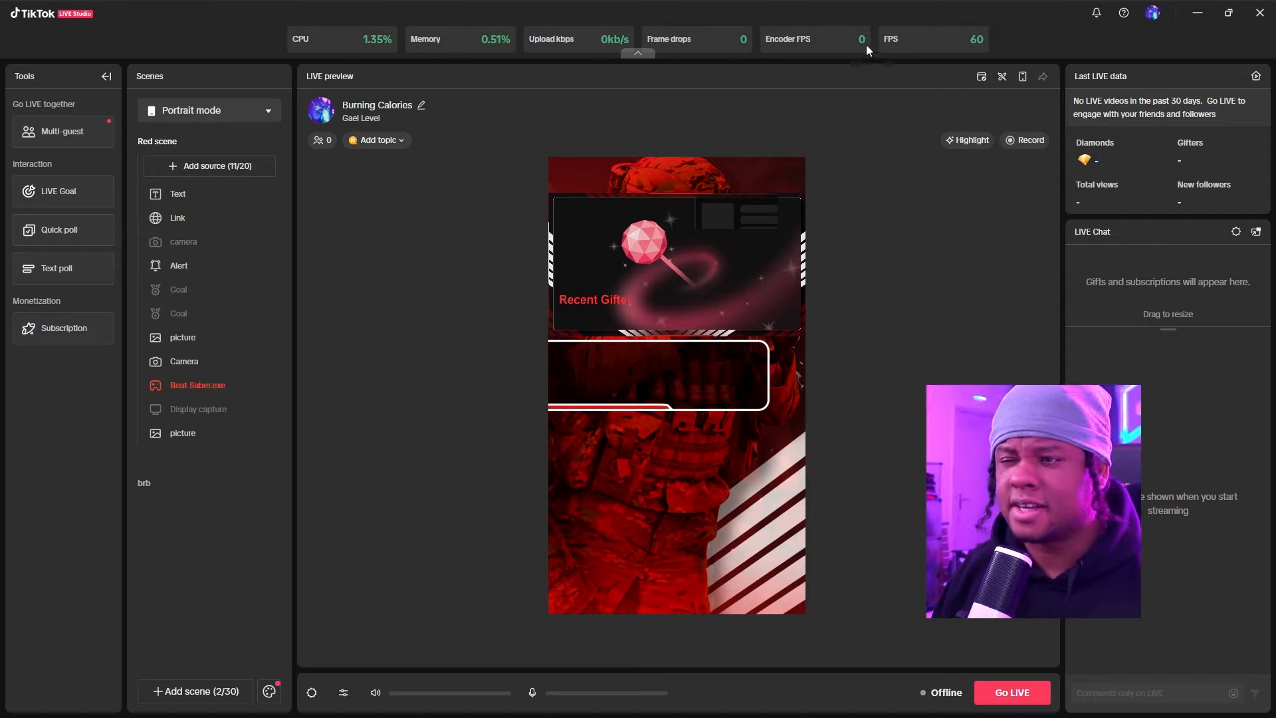
left_click(638, 57)
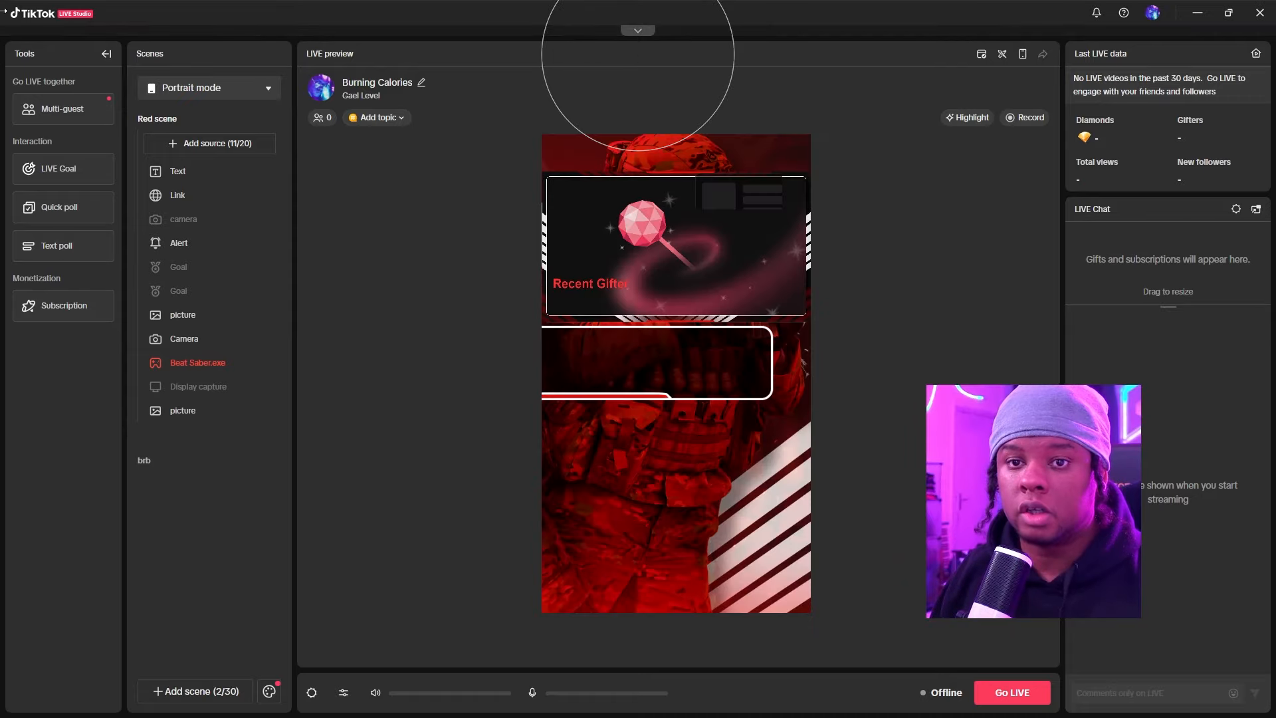
left_click(106, 54)
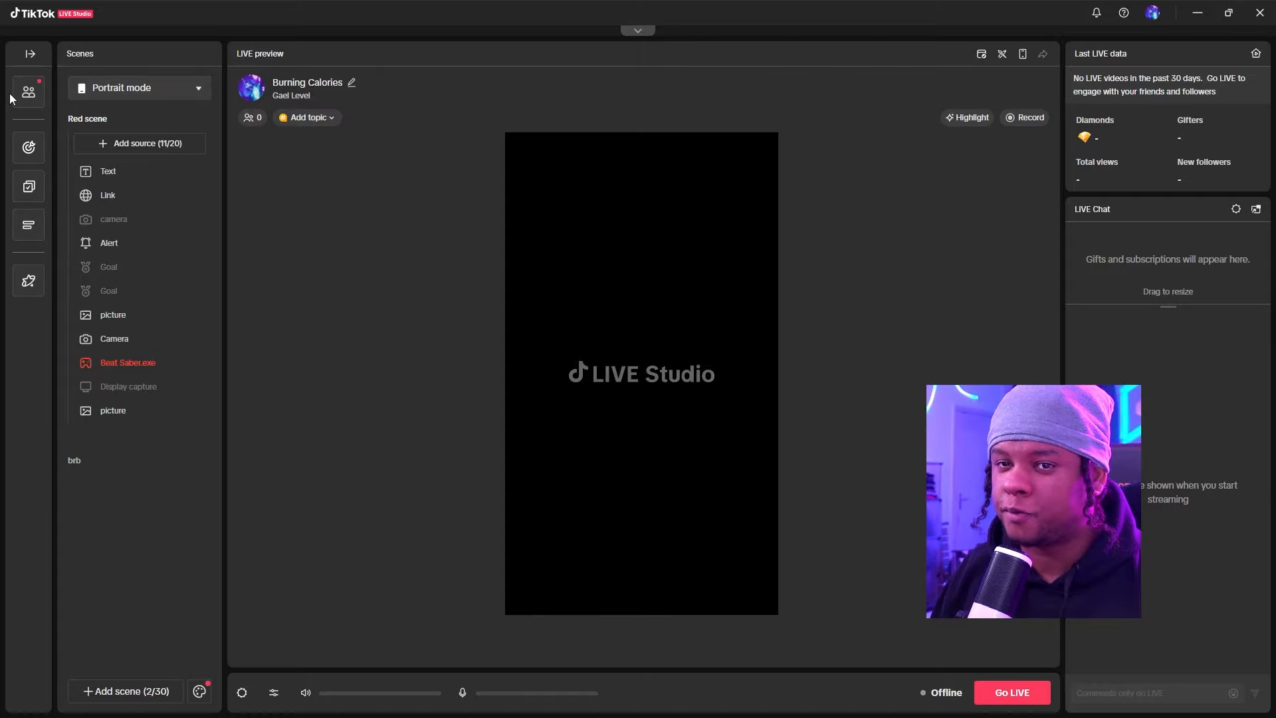
left_click(29, 54)
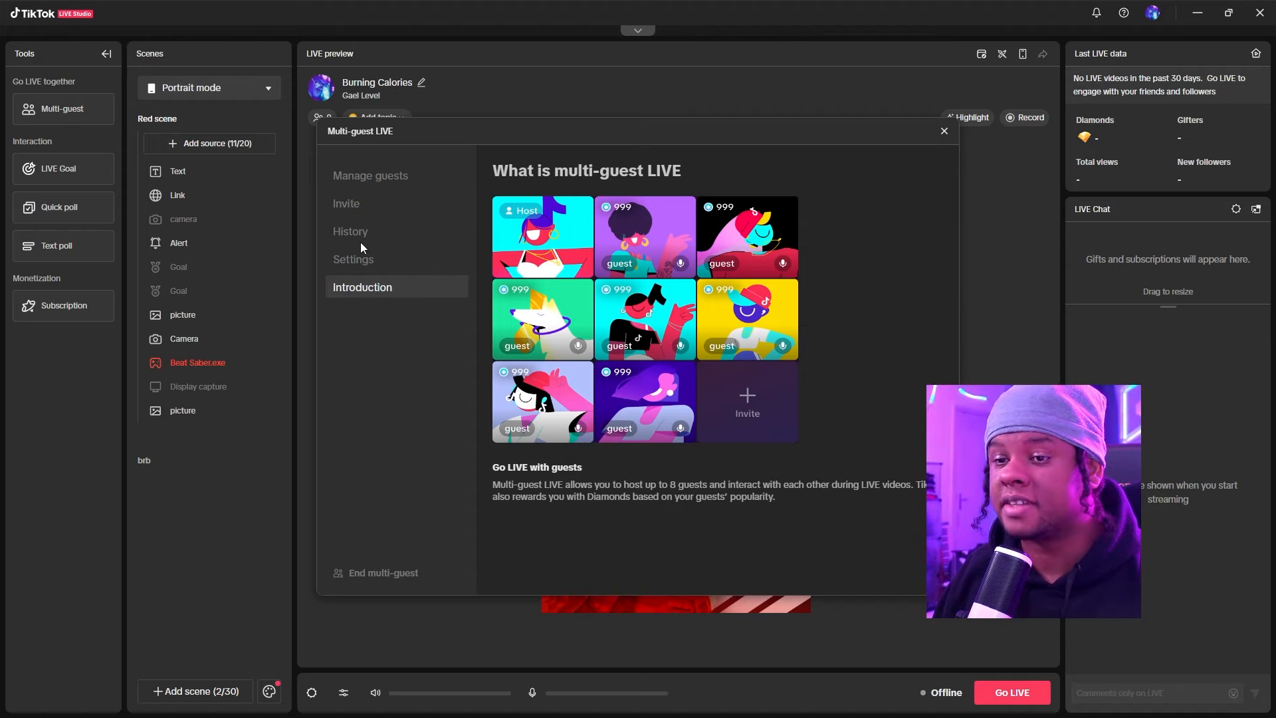
View the LIVE Goal introduction with its video and the suggested questions for a new text poll.
left_click(60, 170)
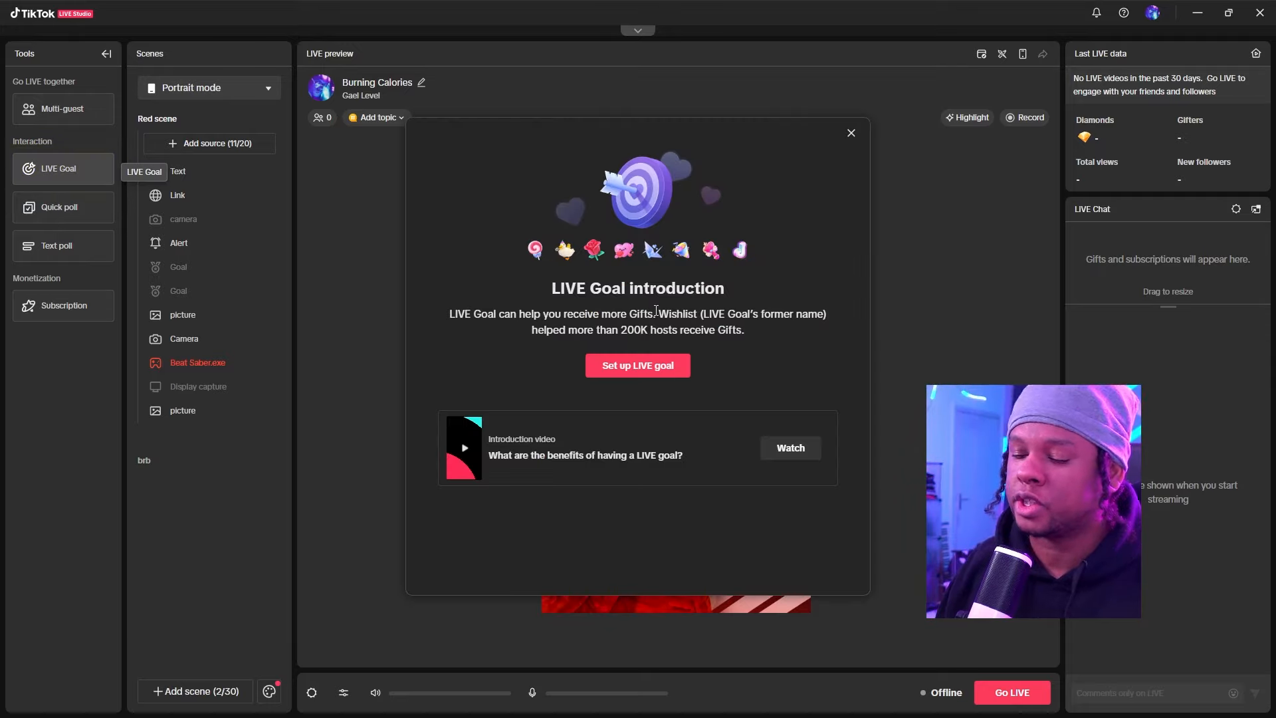
left_click(774, 450)
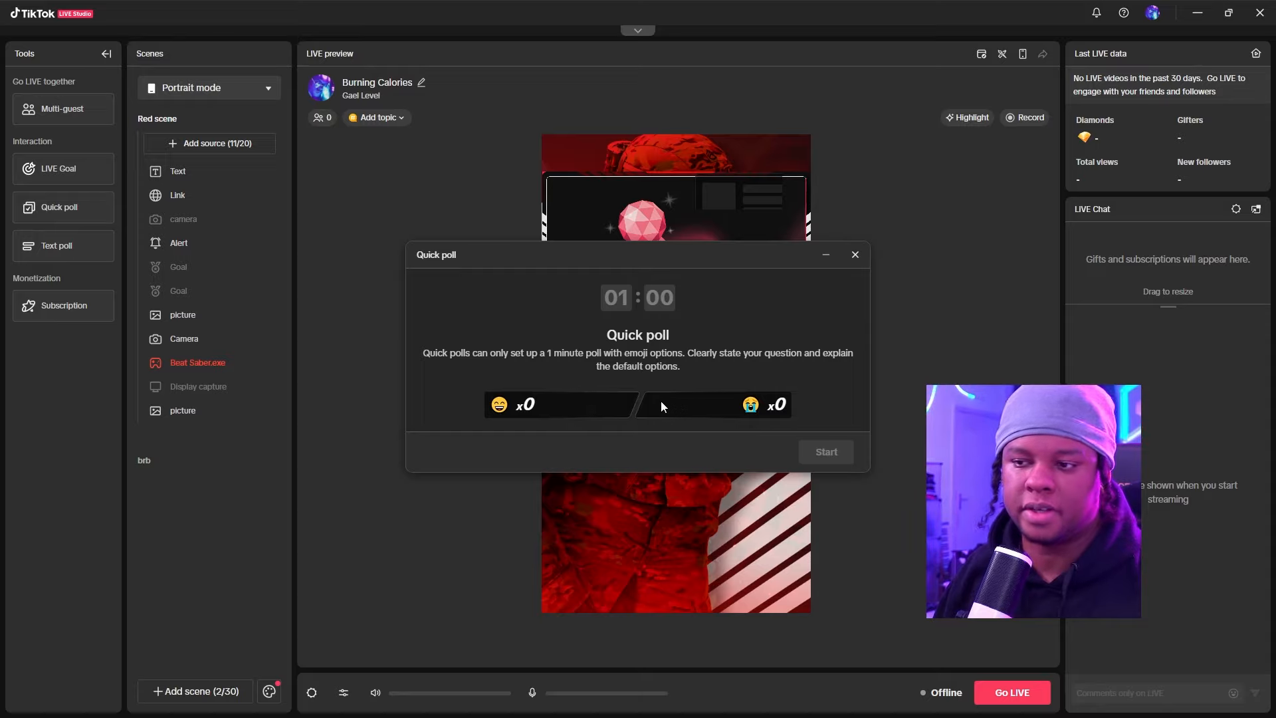
left_click(63, 246)
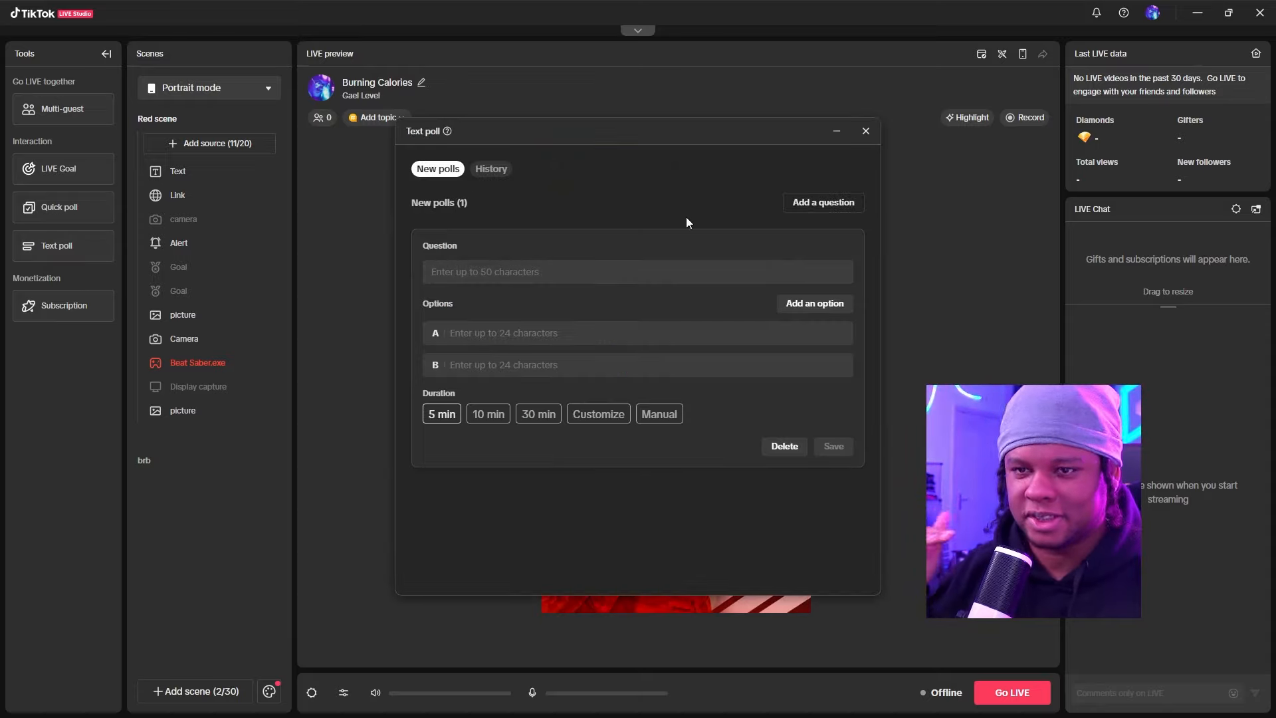
left_click(584, 271)
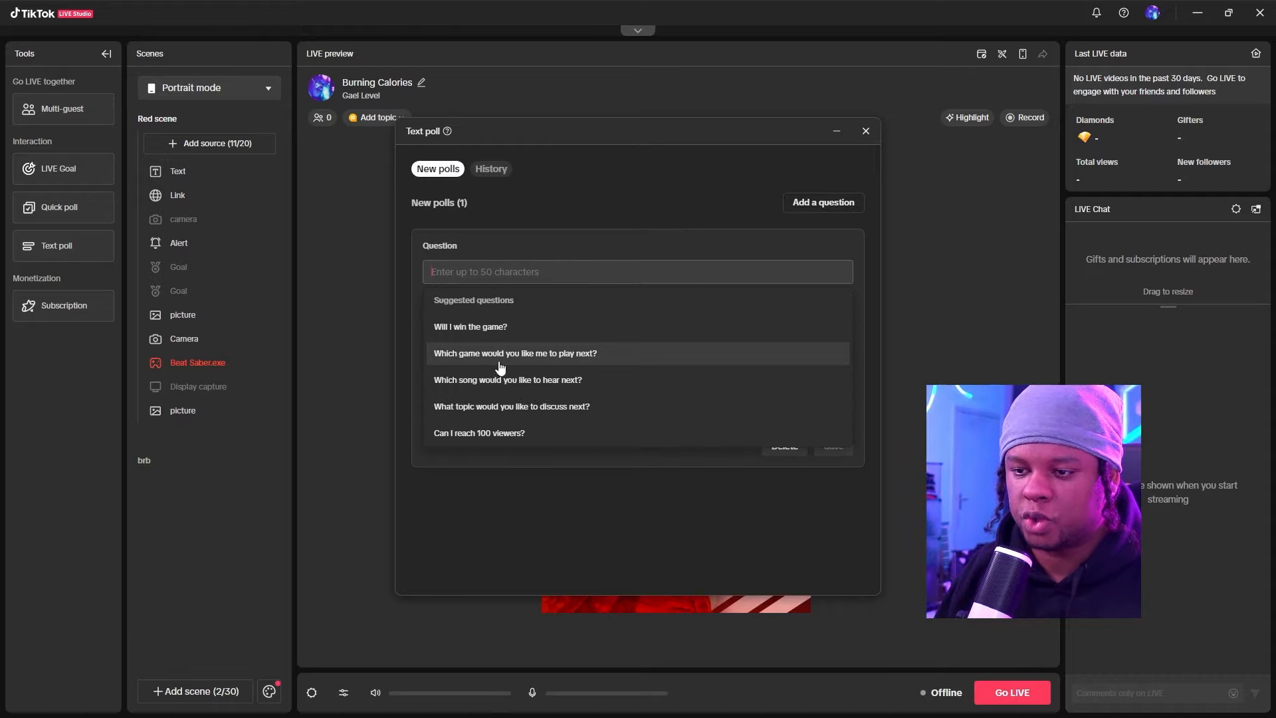
left_click(600, 216)
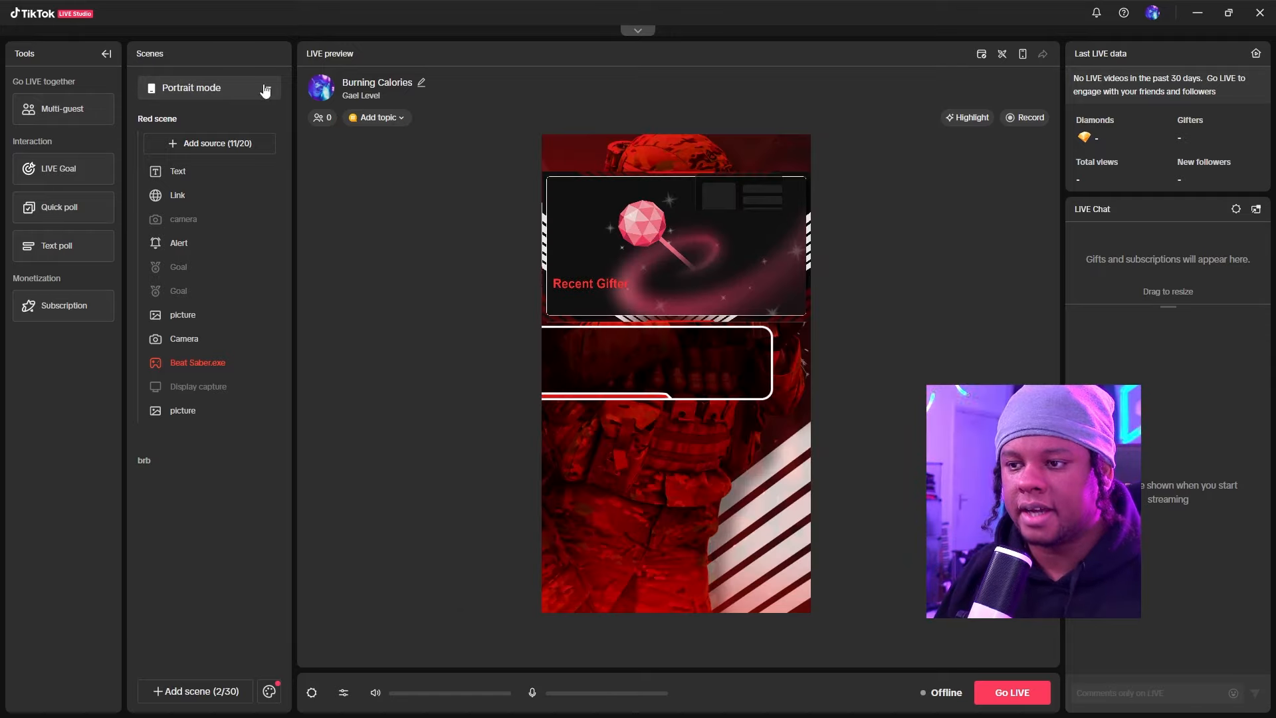
Check the requirements for LIVE subscription and collapse the Tools panel.
left_click(57, 312)
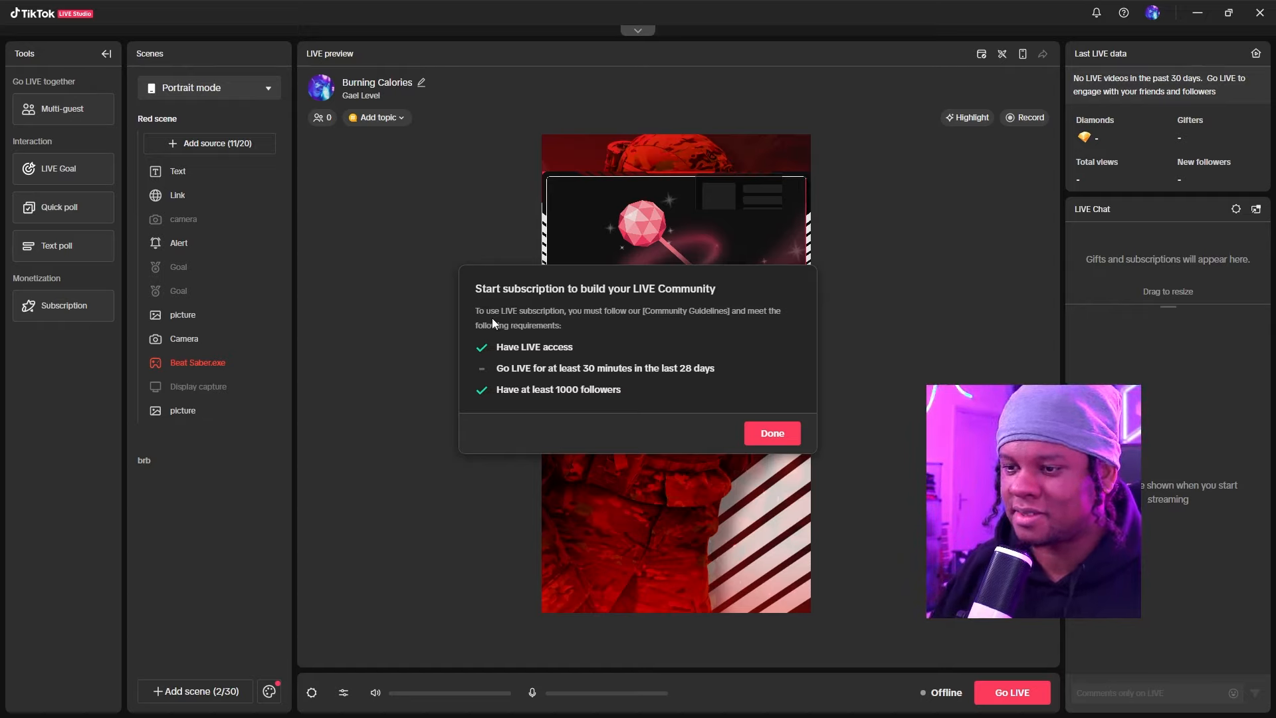
left_click(772, 433)
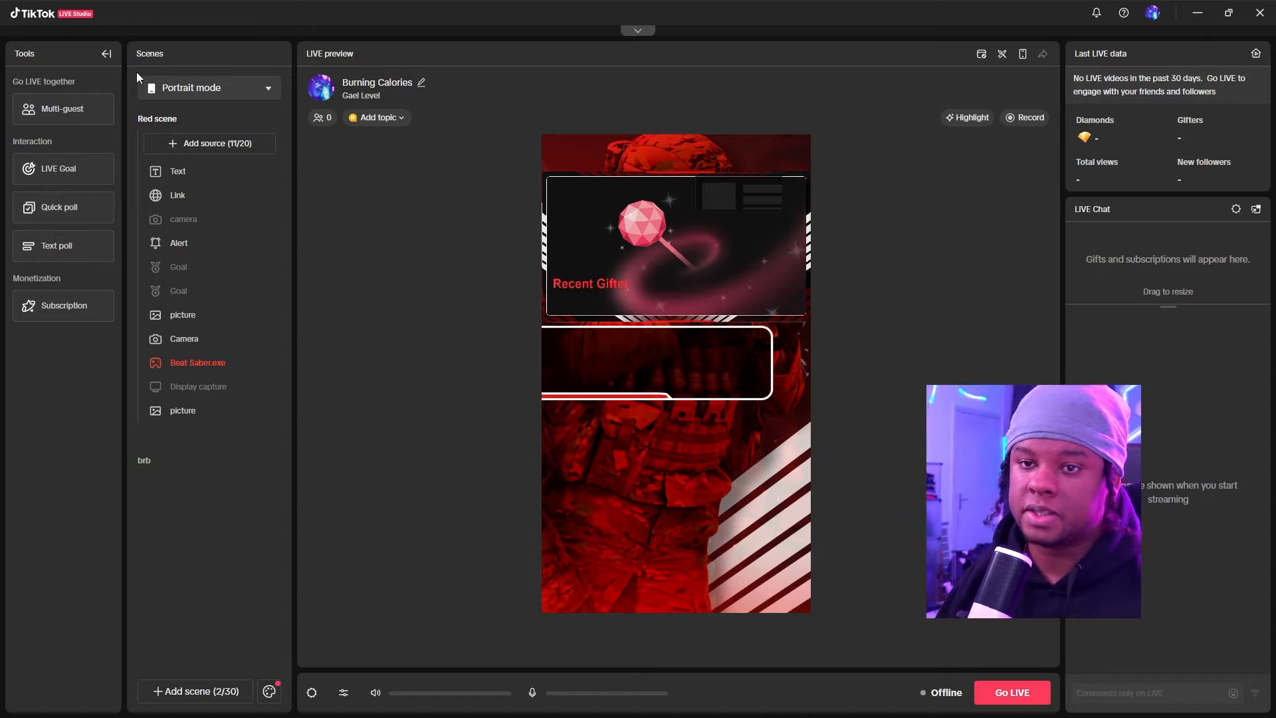
left_click(106, 55)
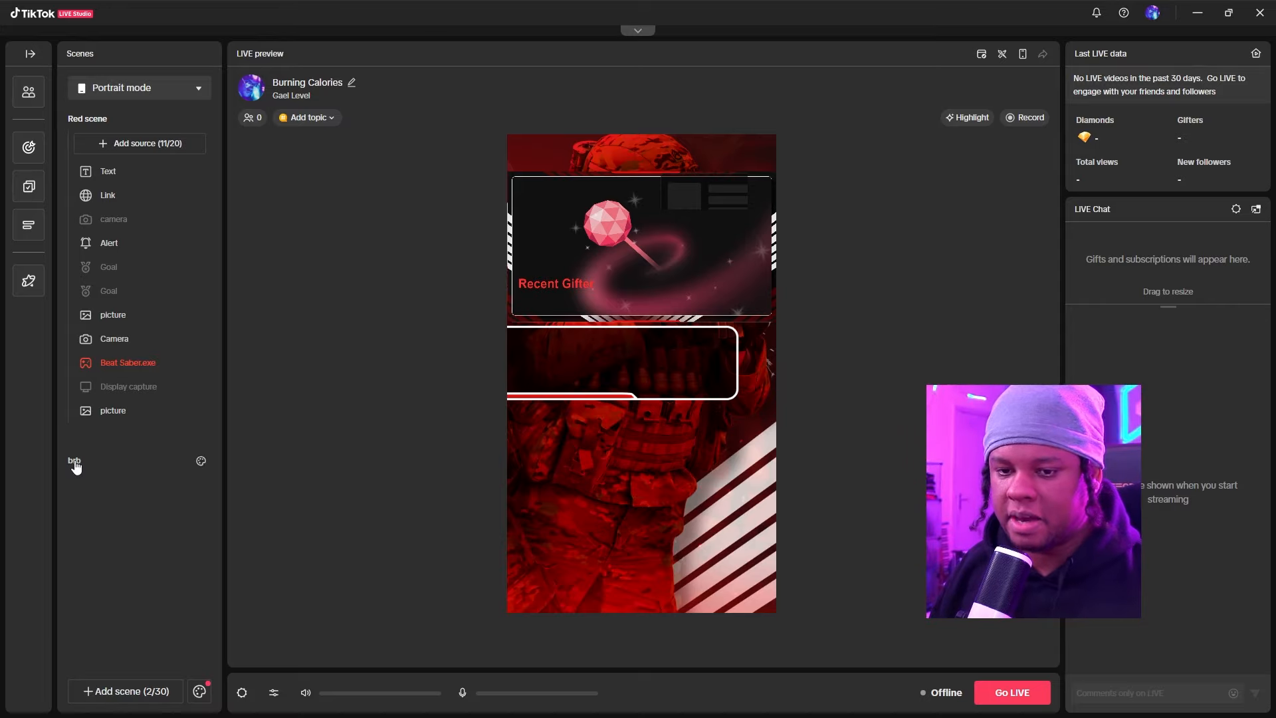
Switch to the brb scene, reducing the FPS to 30 for enhance.
left_click(75, 465)
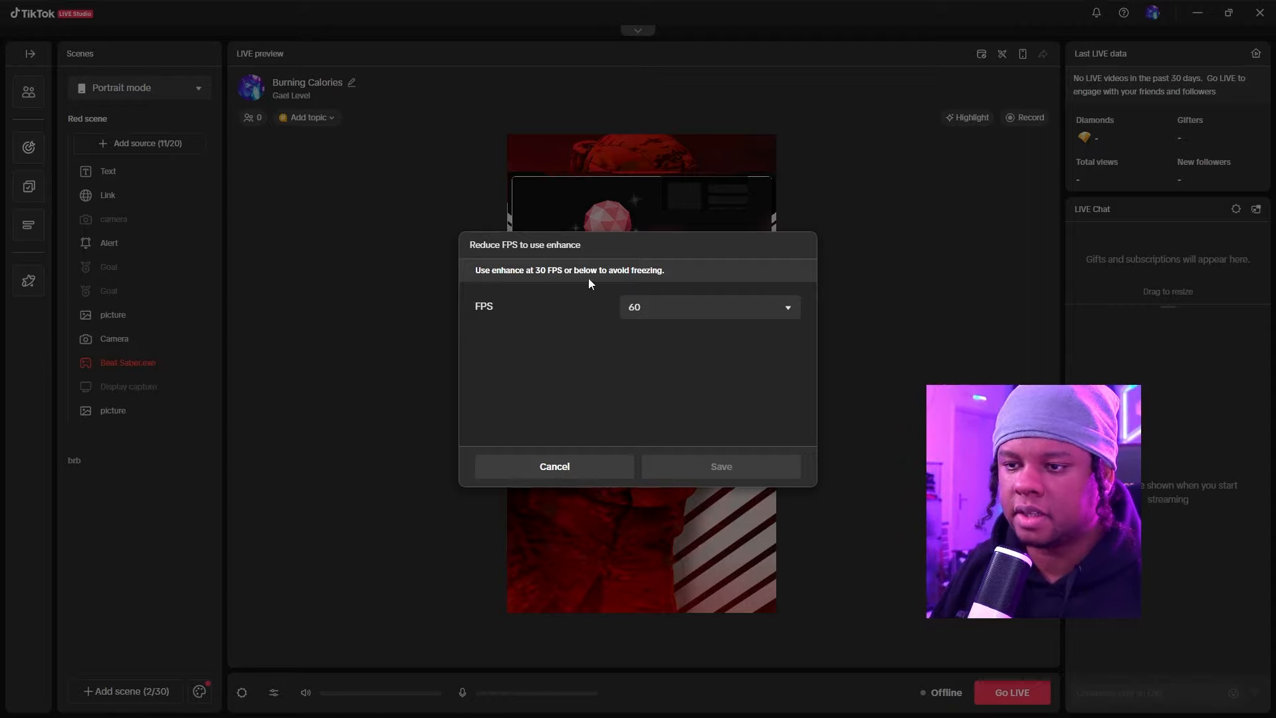
left_click(786, 309)
left_click(664, 394)
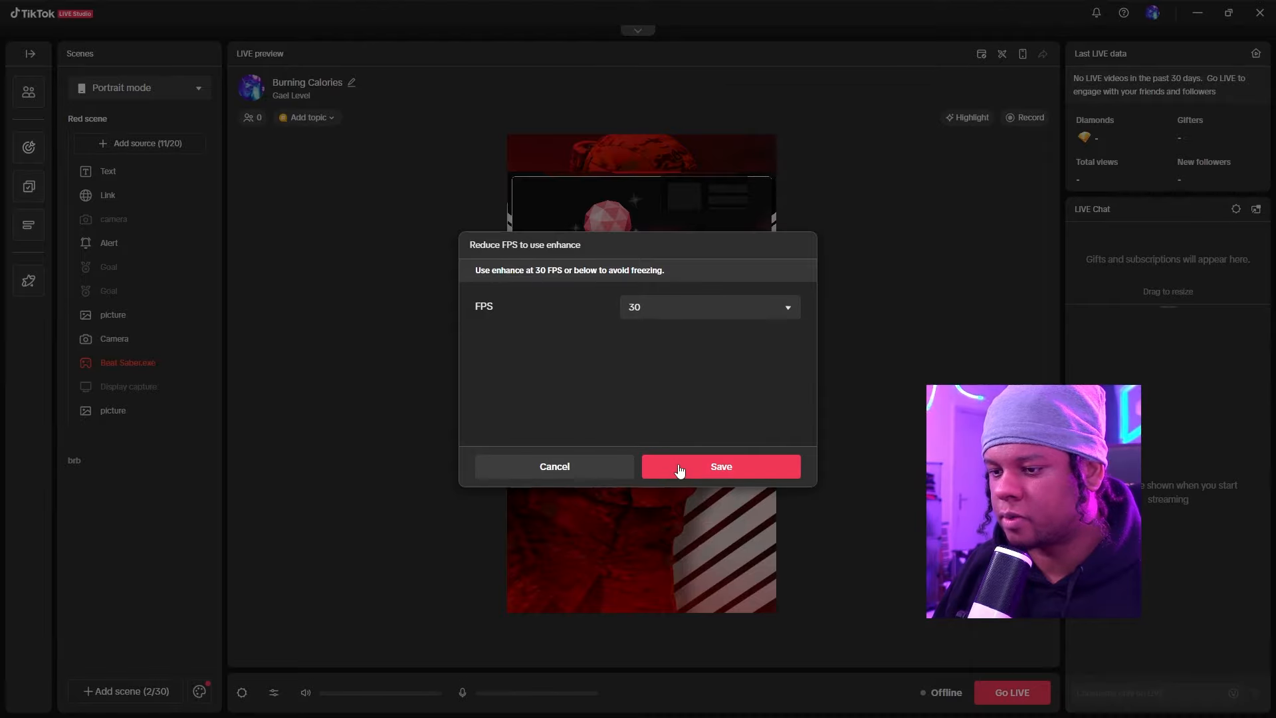
left_click(680, 467)
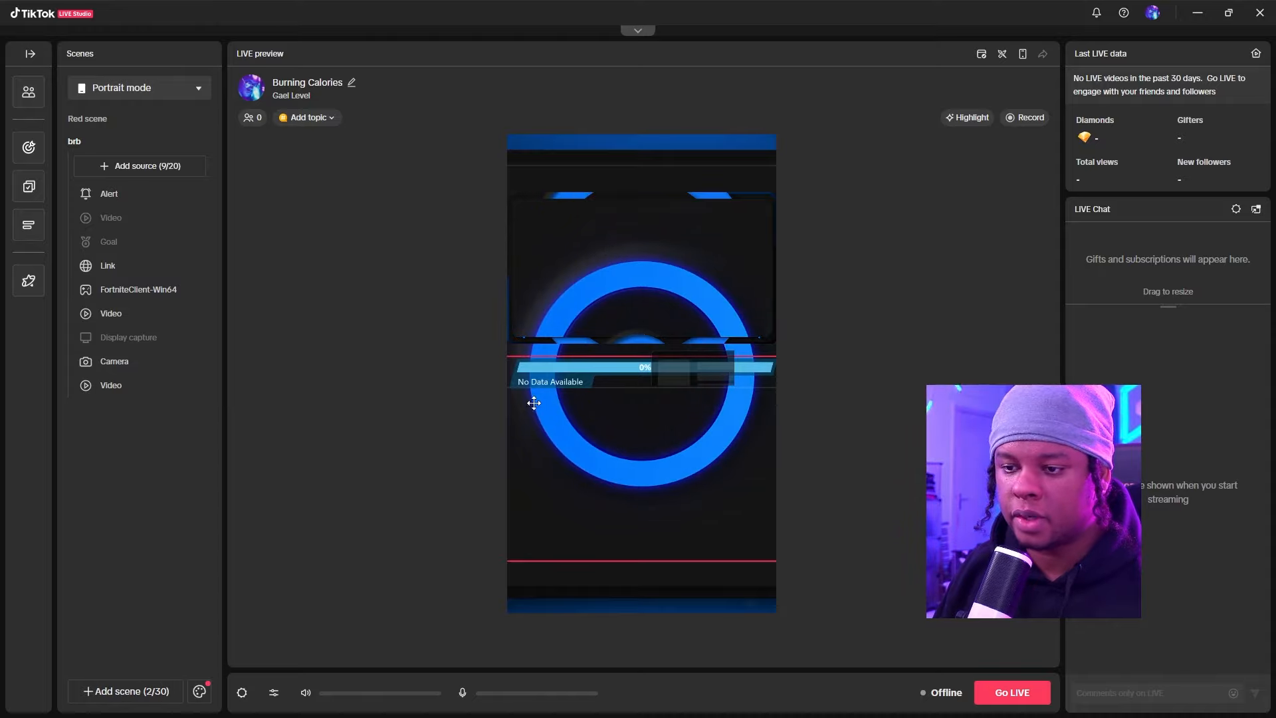
Select and deselect the link source in the brb preview, and return to the Red scene.
left_click(628, 452)
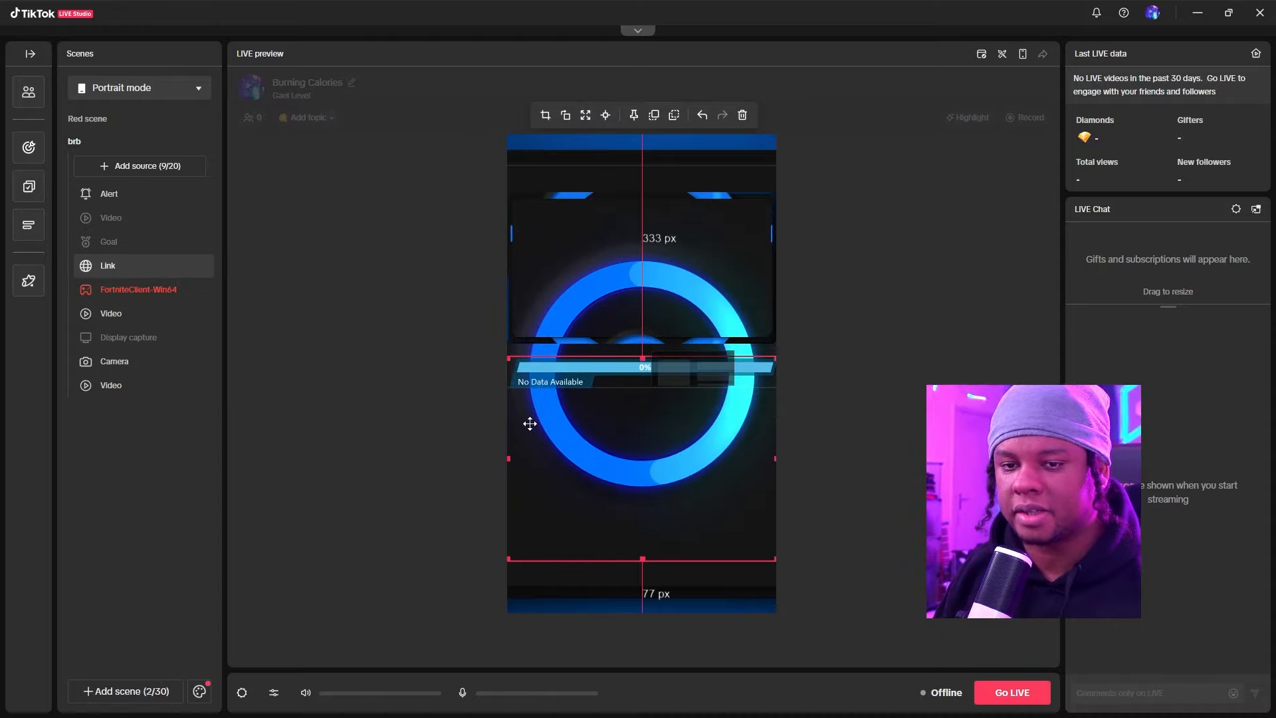
left_click(297, 300)
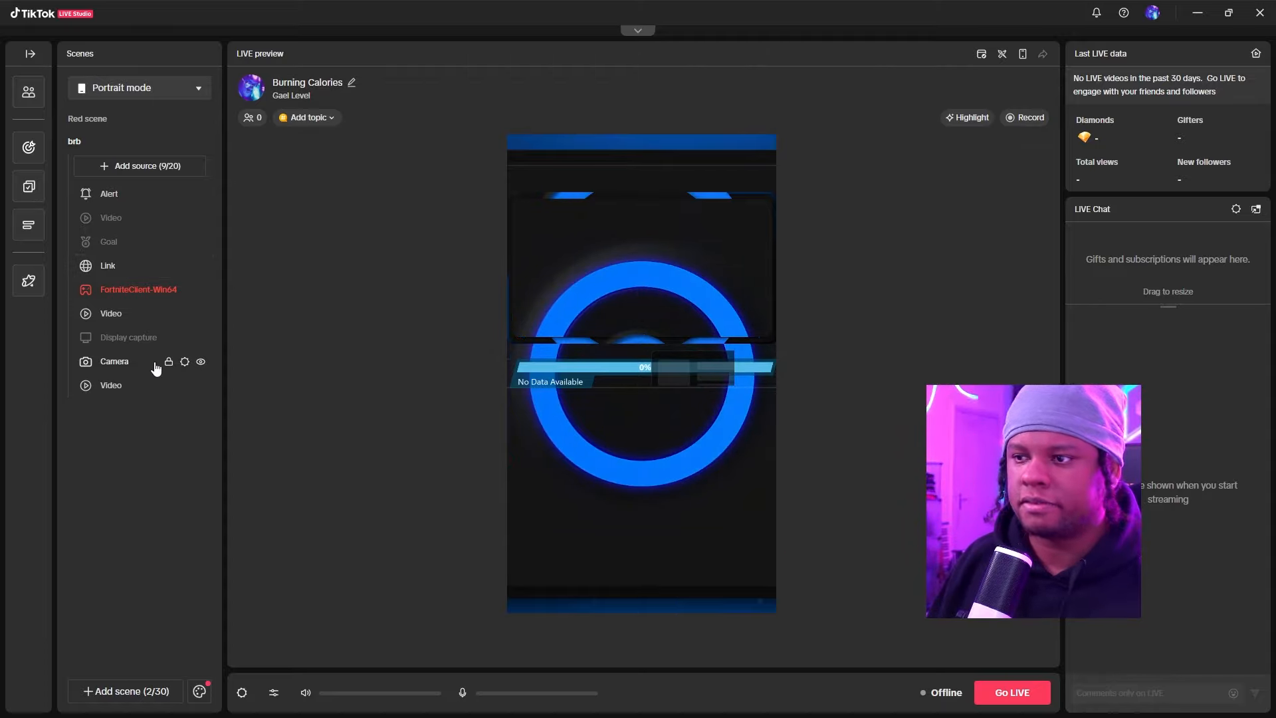
left_click(91, 126)
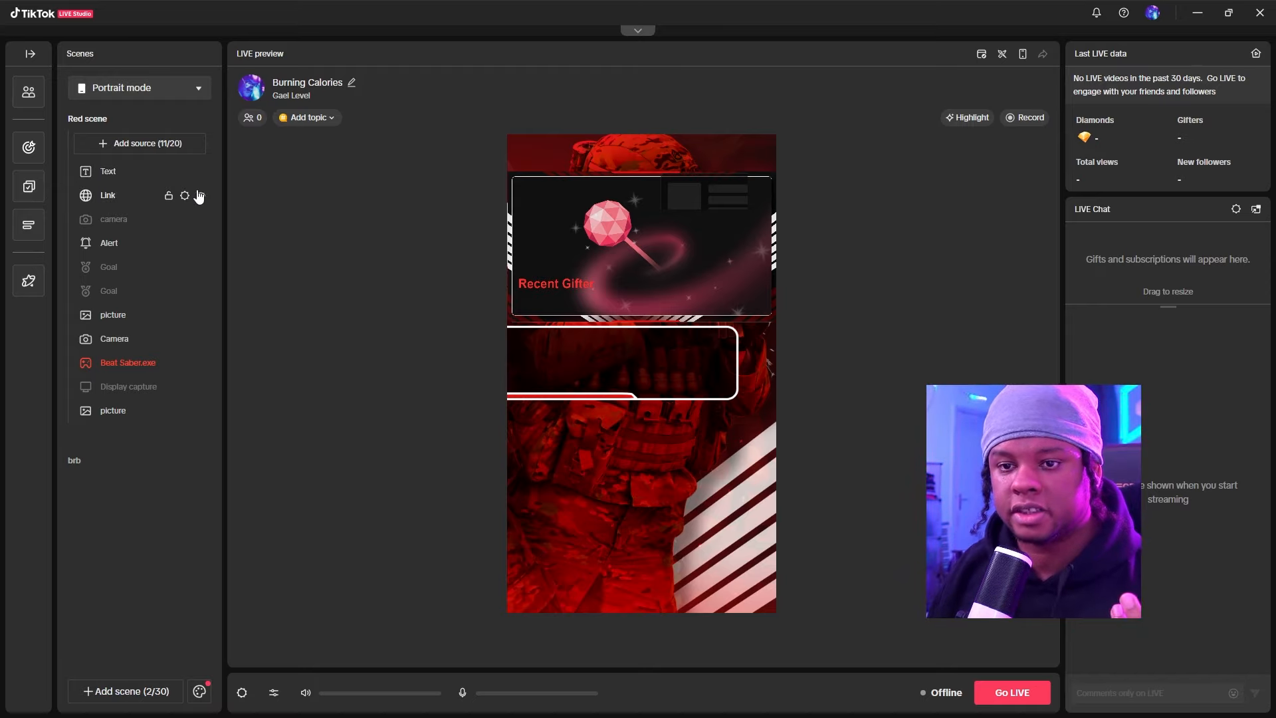
Toggle the visibility of the Red scene's lowest picture source off and on twice.
left_click(201, 412)
left_click(202, 412)
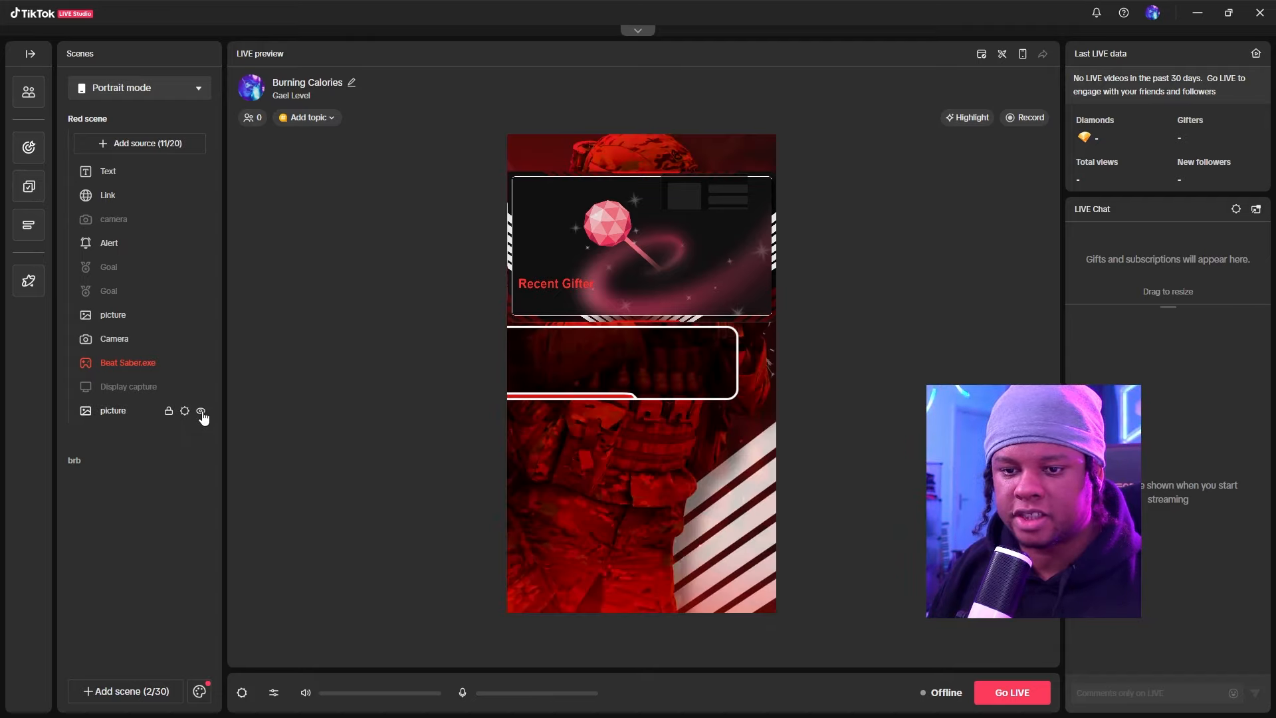
left_click(201, 412)
left_click(202, 412)
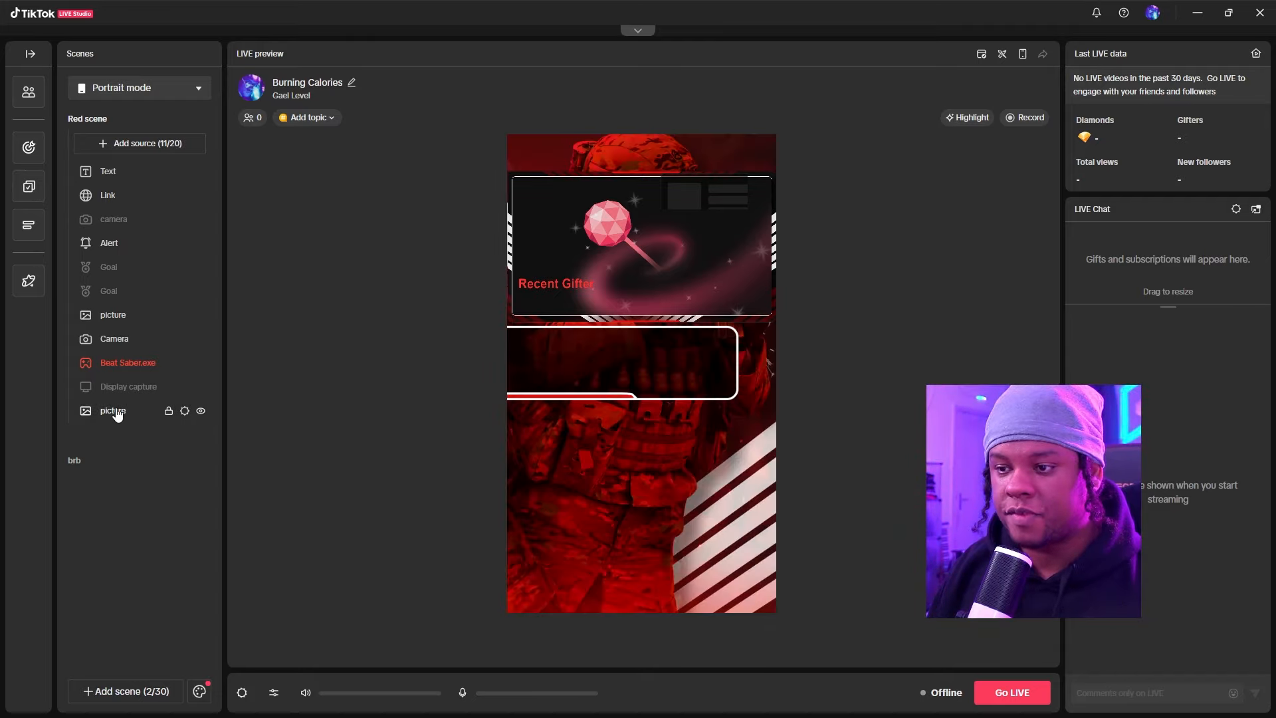
Move the background picture source above all other Red scene sources, and hide and show it once.
left_click_drag(118, 415, 127, 177)
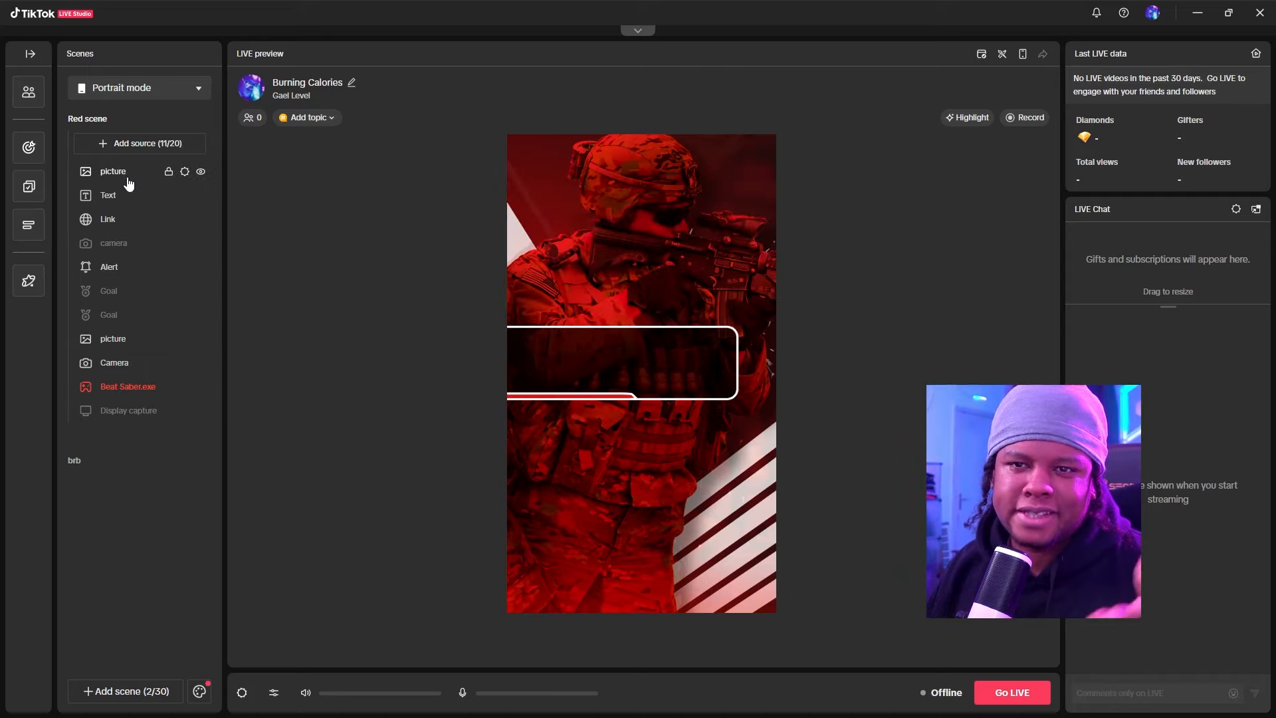
left_click(201, 174)
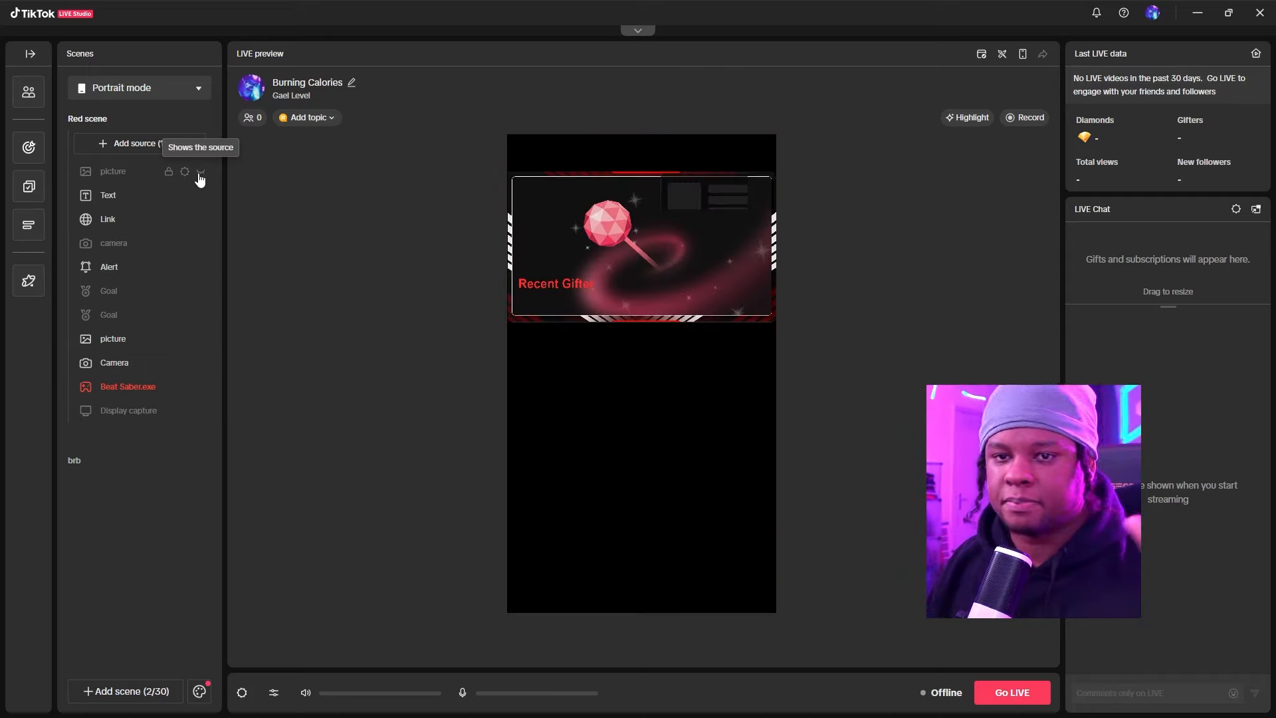
left_click(200, 172)
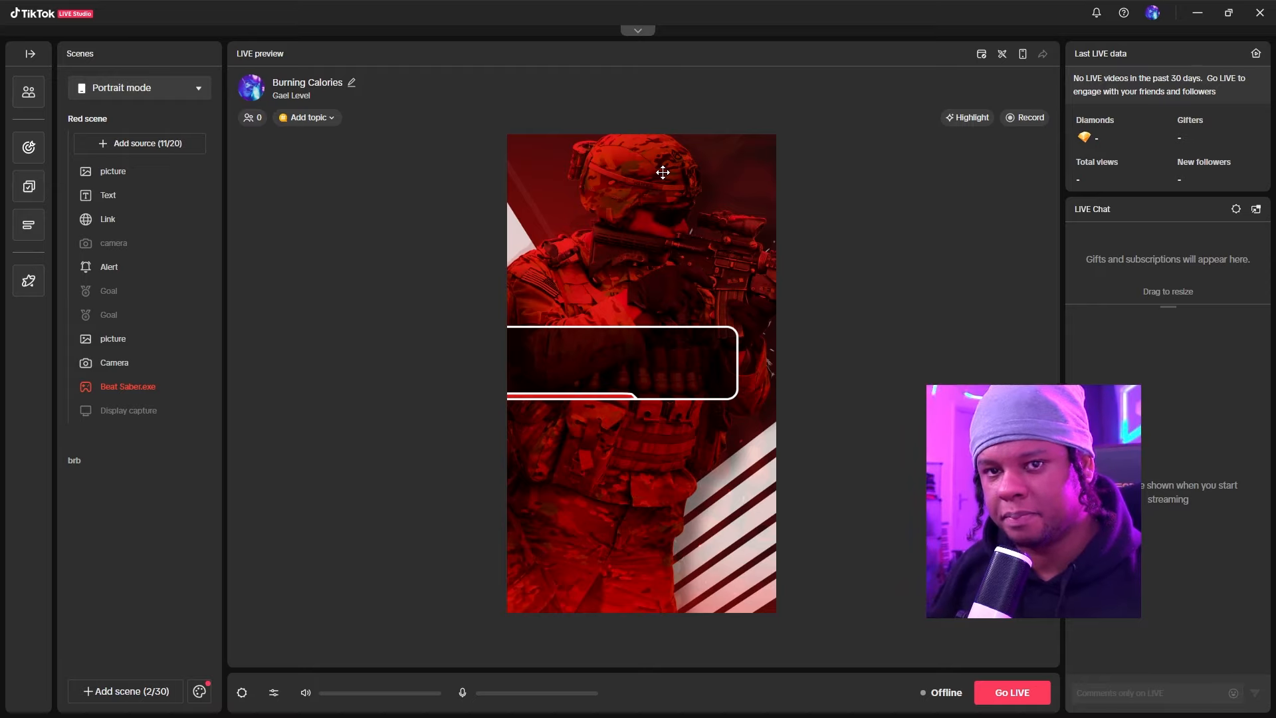
left_click(199, 89)
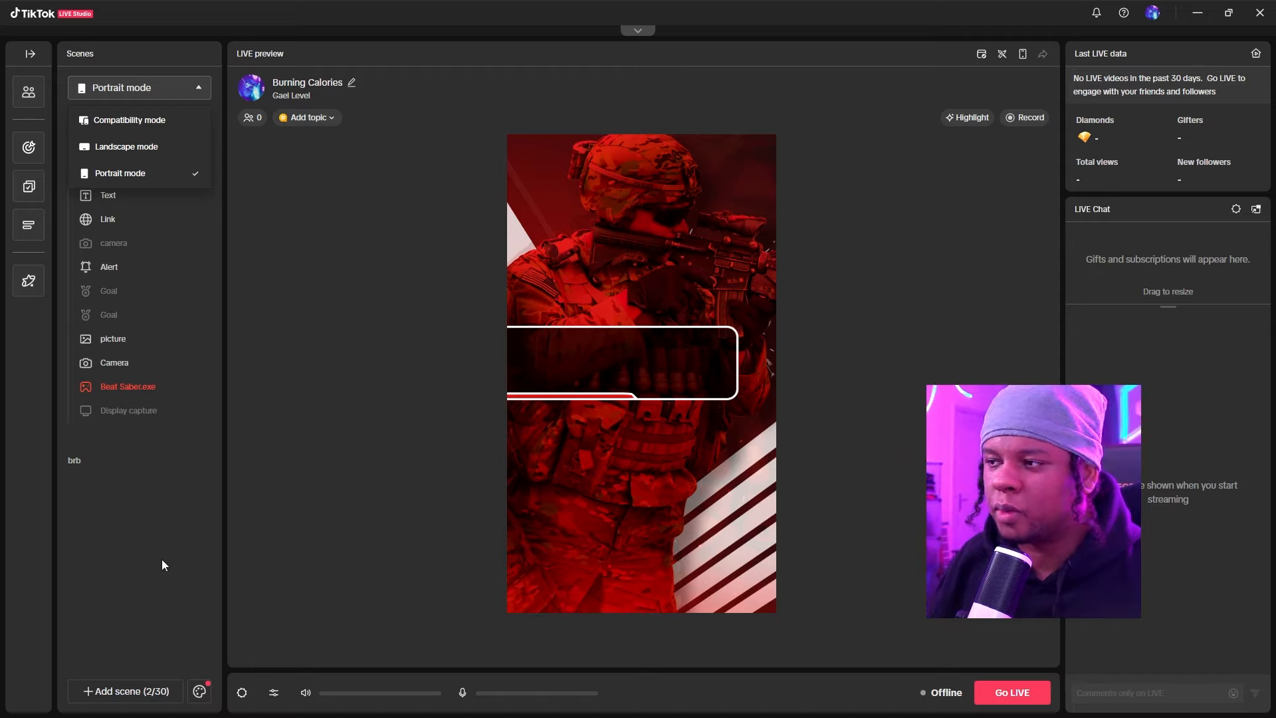
left_click(145, 523)
Preview the Neon Light, Yellow Power, CyberNeon and Christmas themes for a new General-layout scene, and open the theme library.
left_click(134, 703)
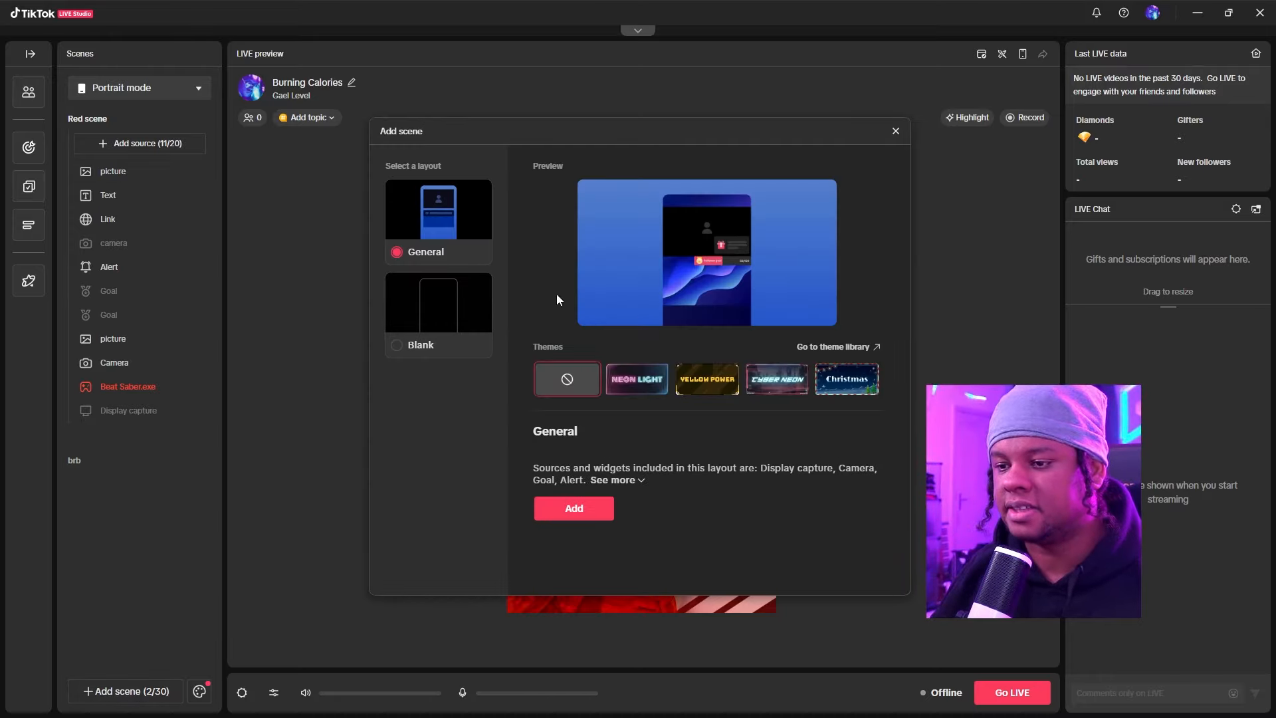
left_click(636, 379)
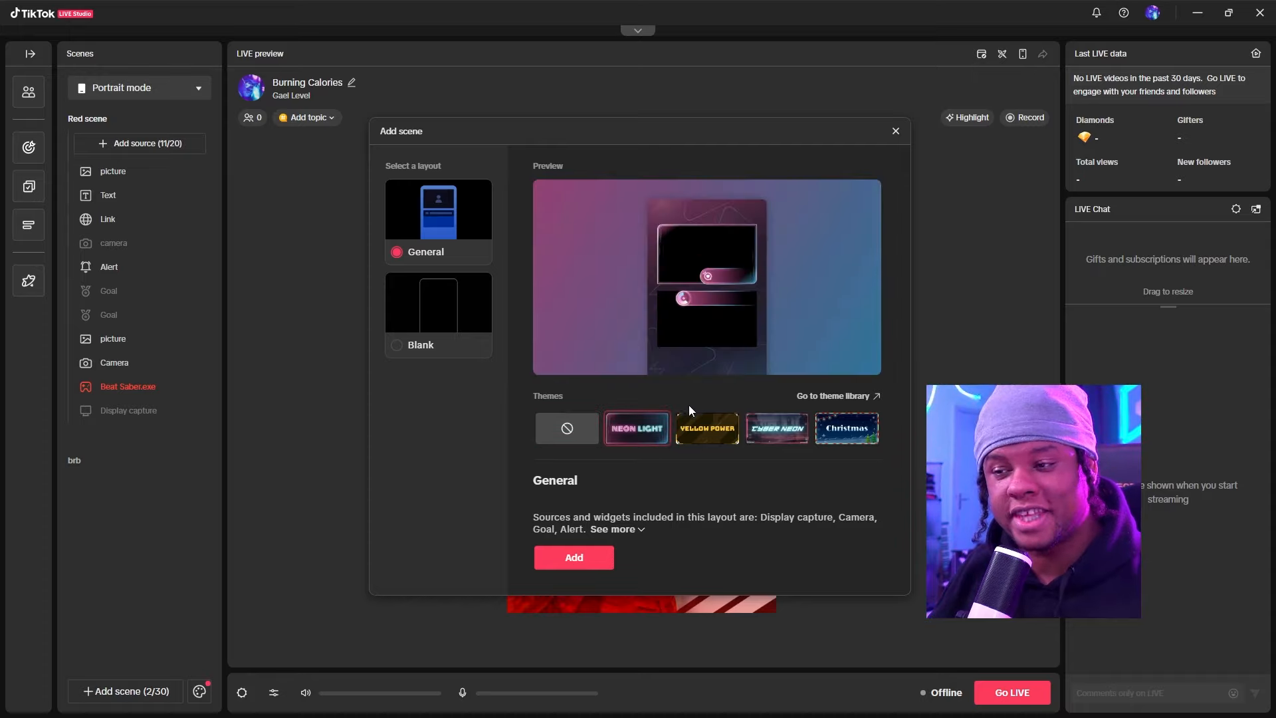
left_click(710, 433)
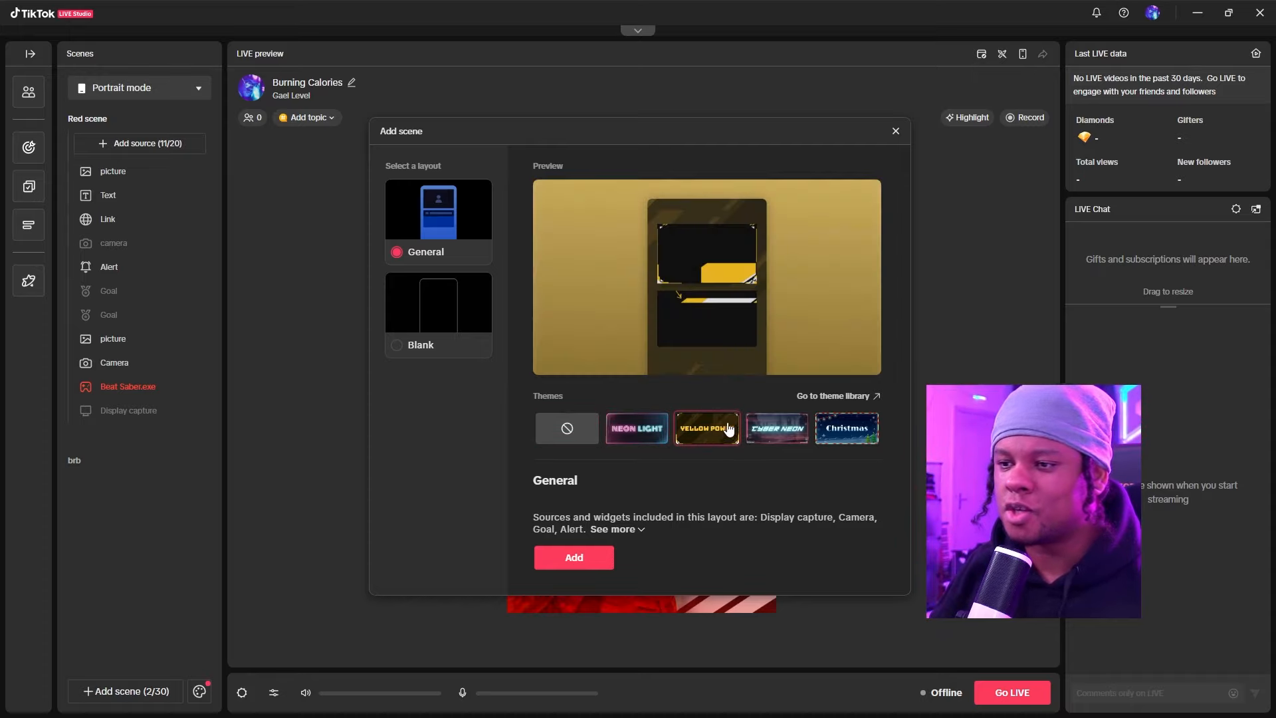
left_click(786, 434)
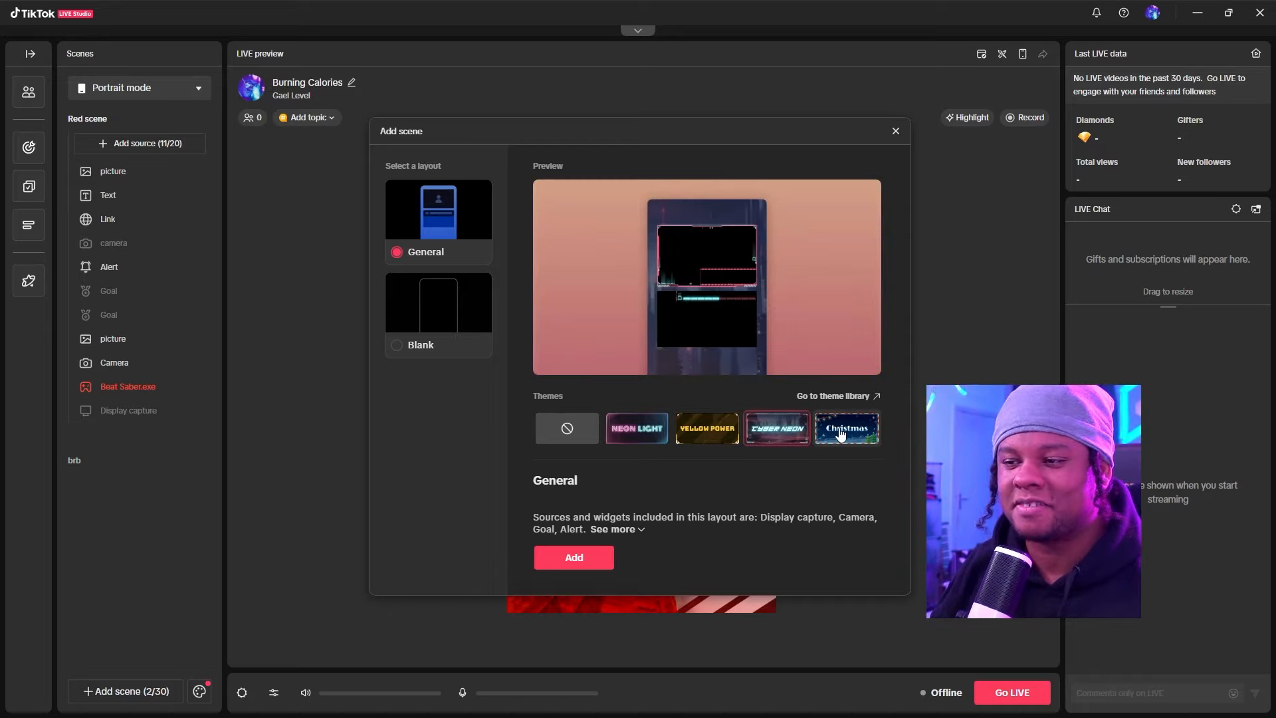
left_click(839, 434)
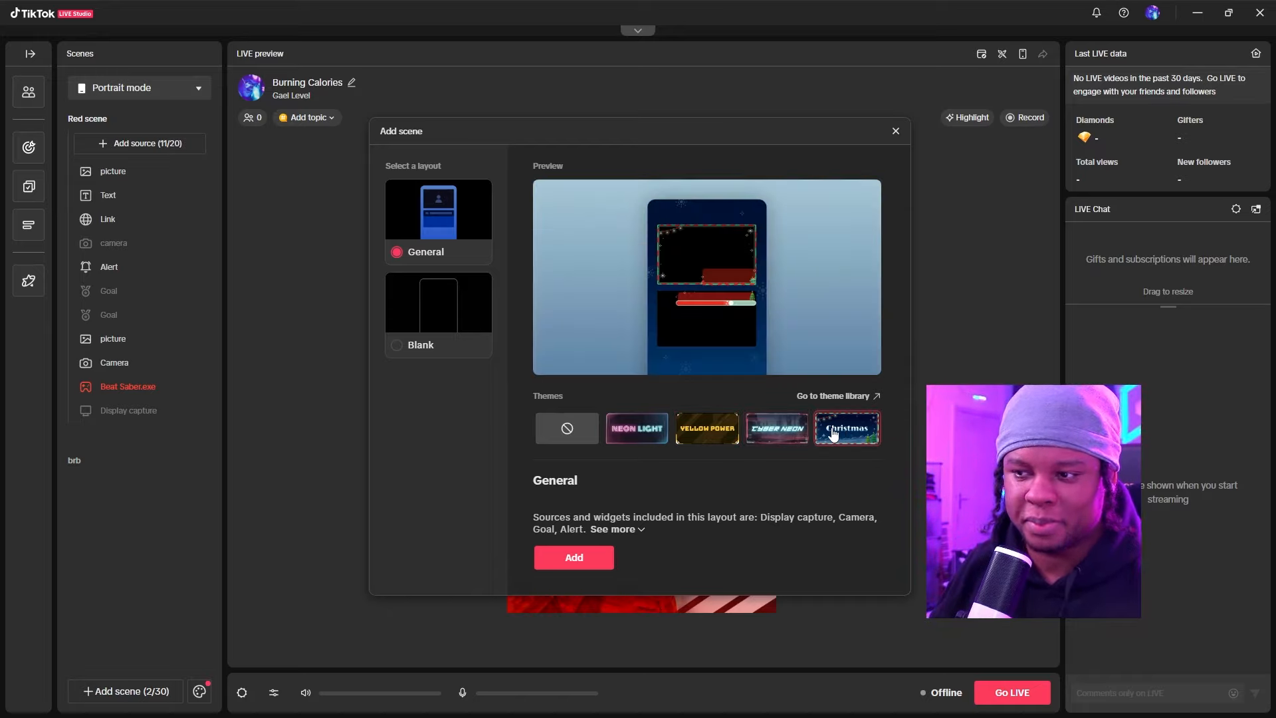
left_click(781, 430)
left_click(851, 396)
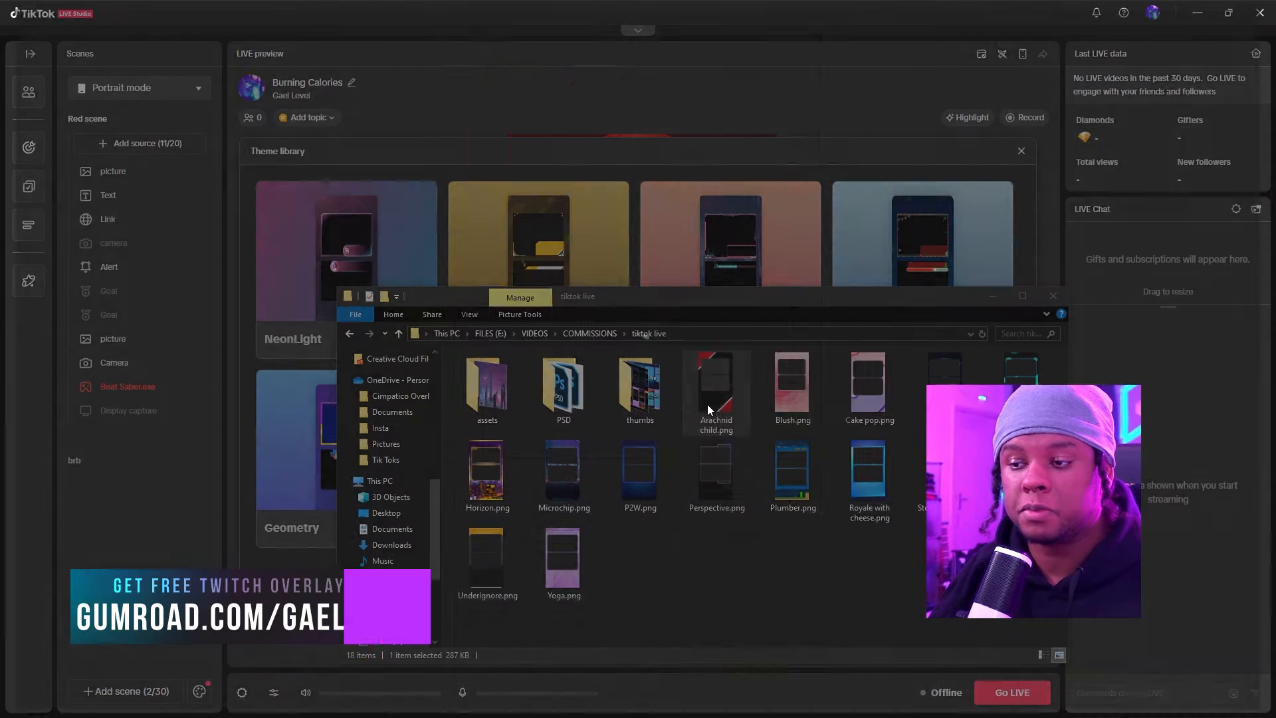
Look through the overlay images in the tiktok live folder starting with Arachnid child.png, and return to the Red scene preview.
double_click(710, 404)
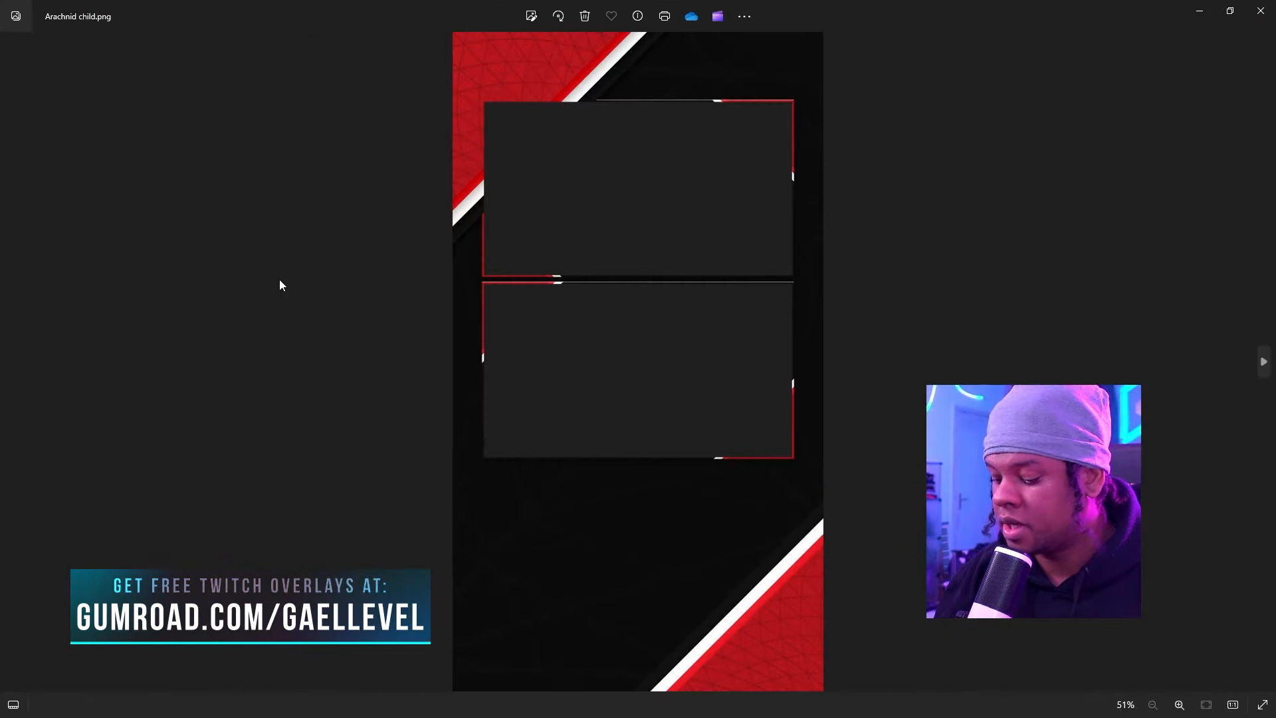
key("Right")
key("Right")
key("Right")
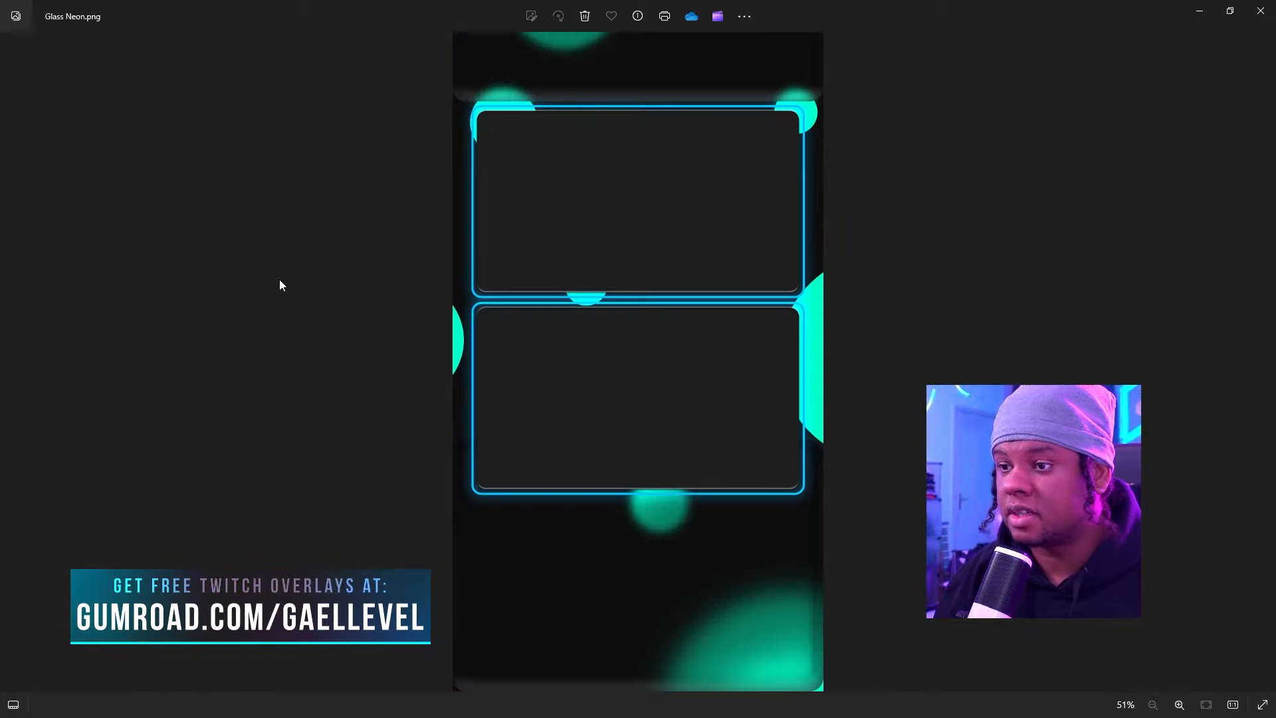
key("Right")
key("Right")
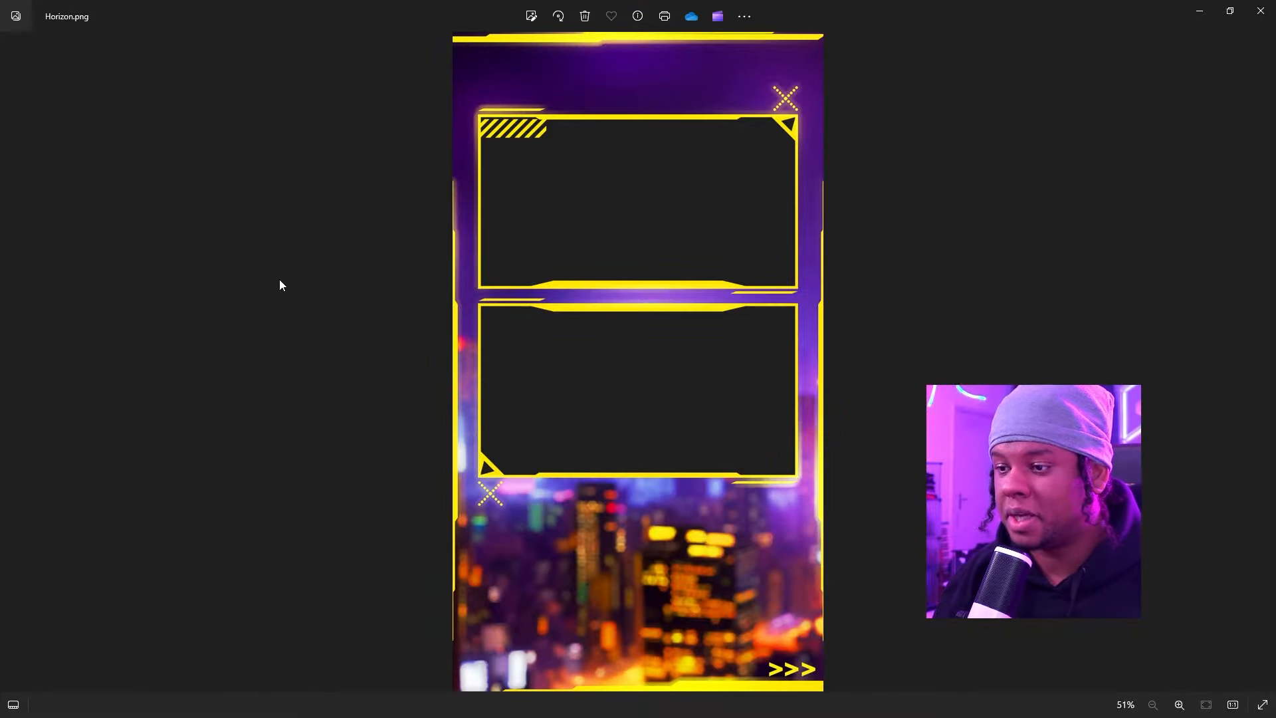
key("Right")
key("Right")
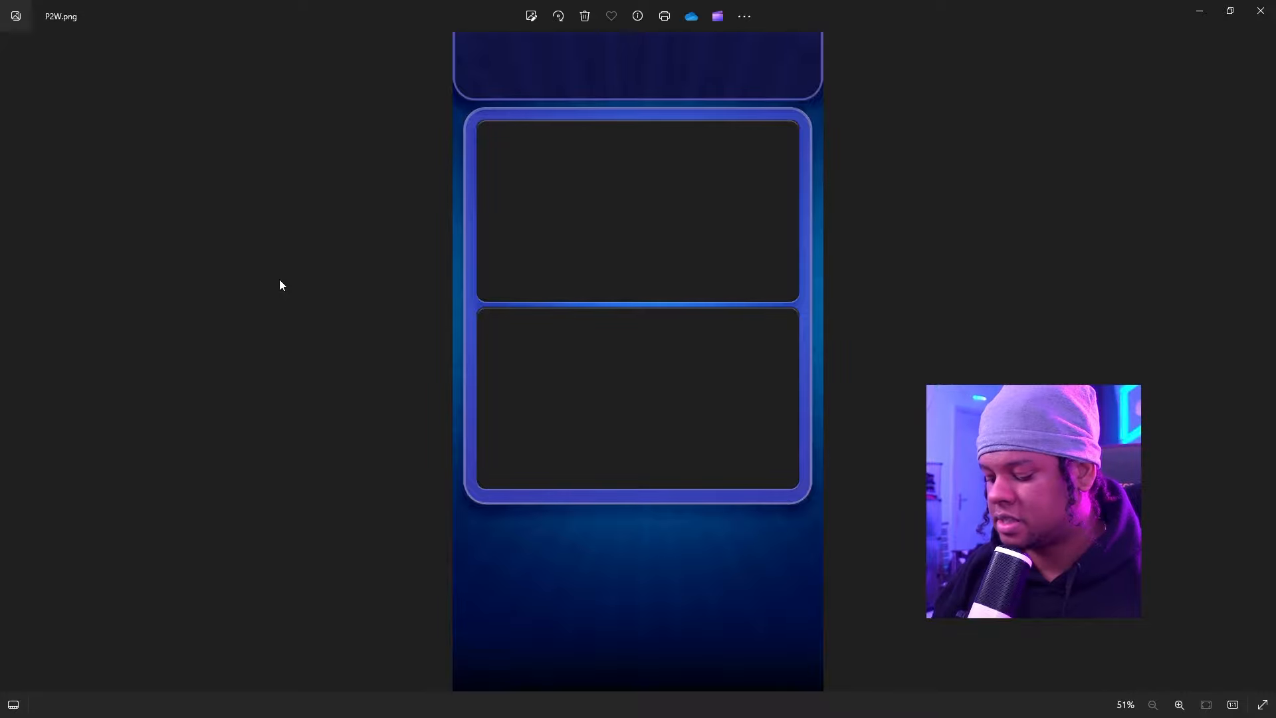
key("Right")
key("Right")
key("Right")
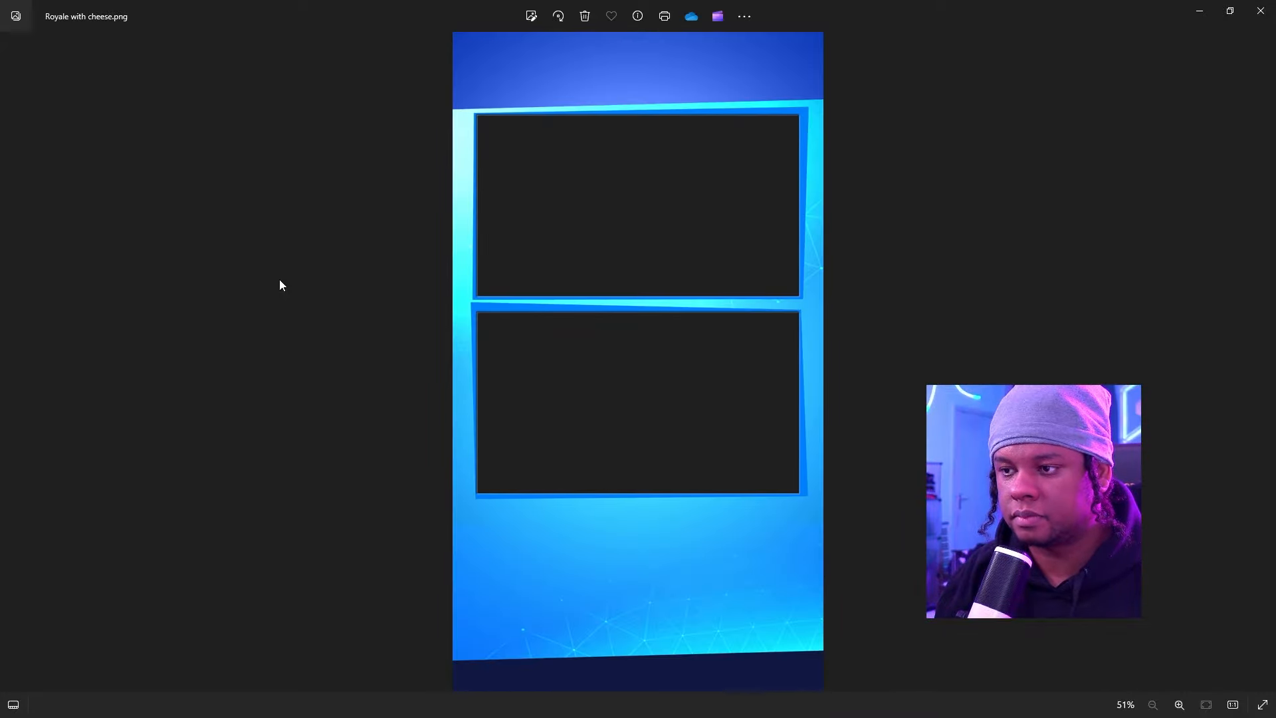
key("Right")
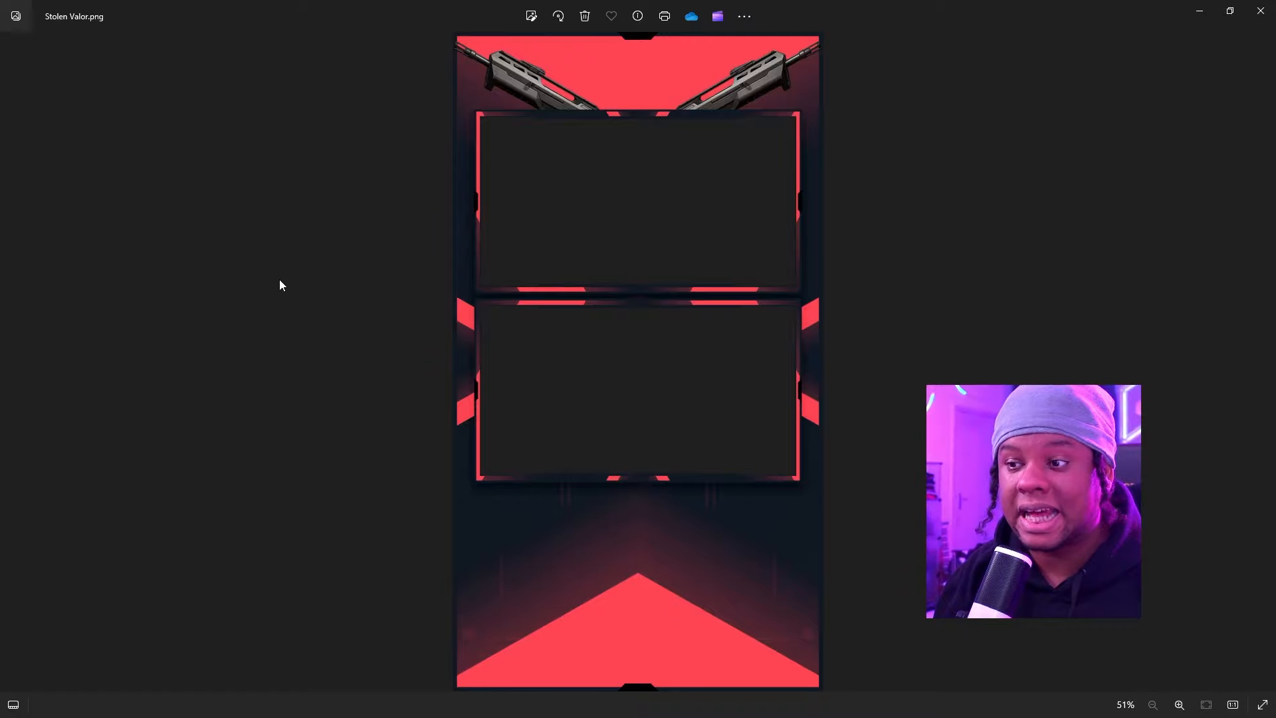
key("Right")
key("Right")
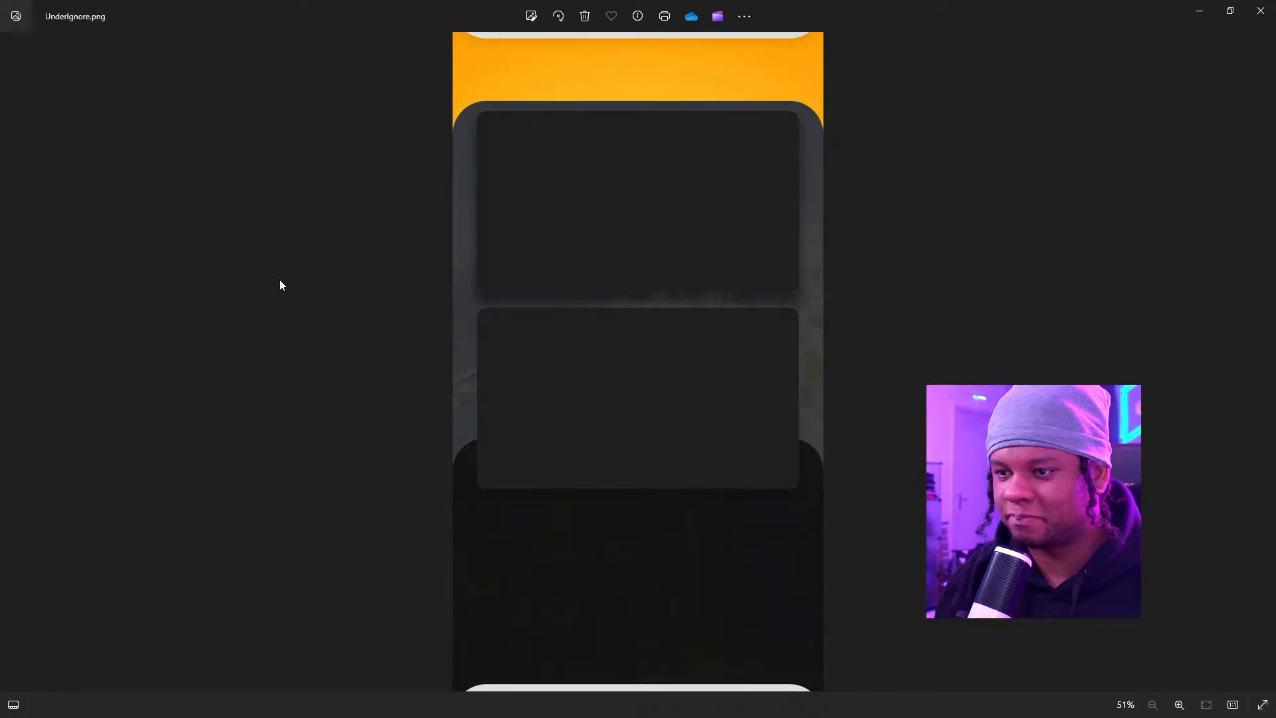
key("Right")
key("alt+F4")
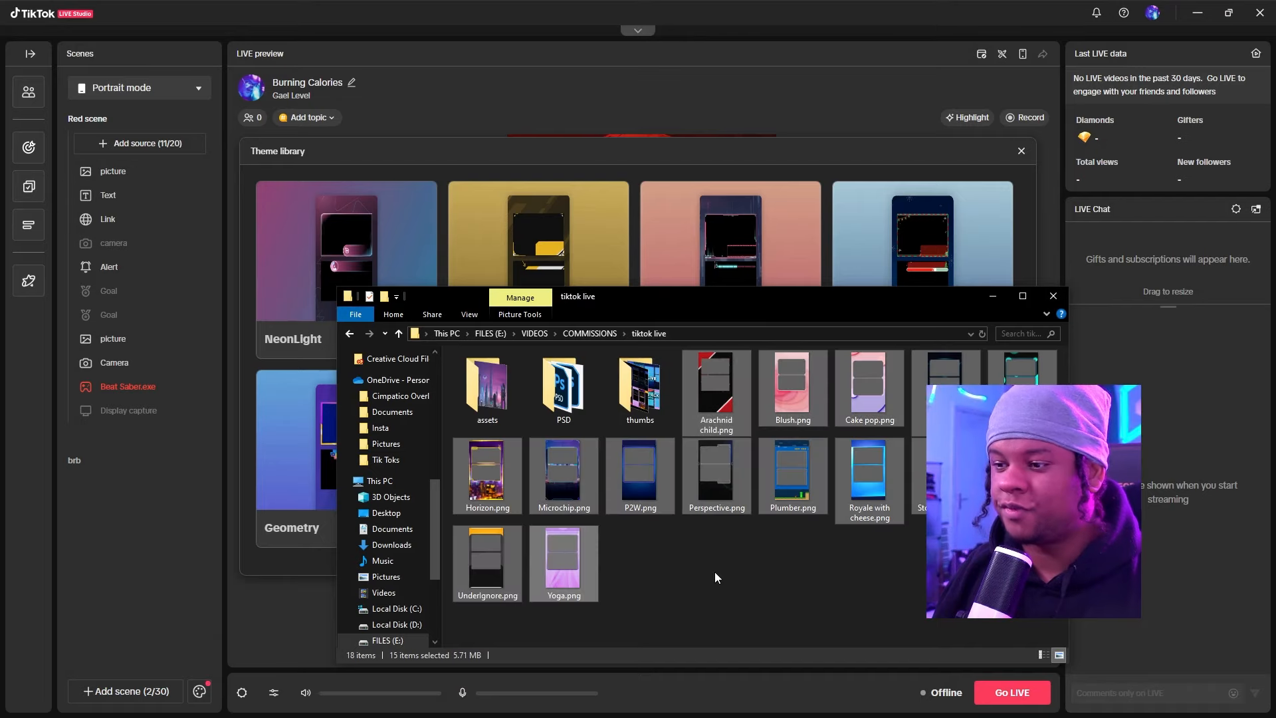
left_click(715, 572)
left_click(1052, 296)
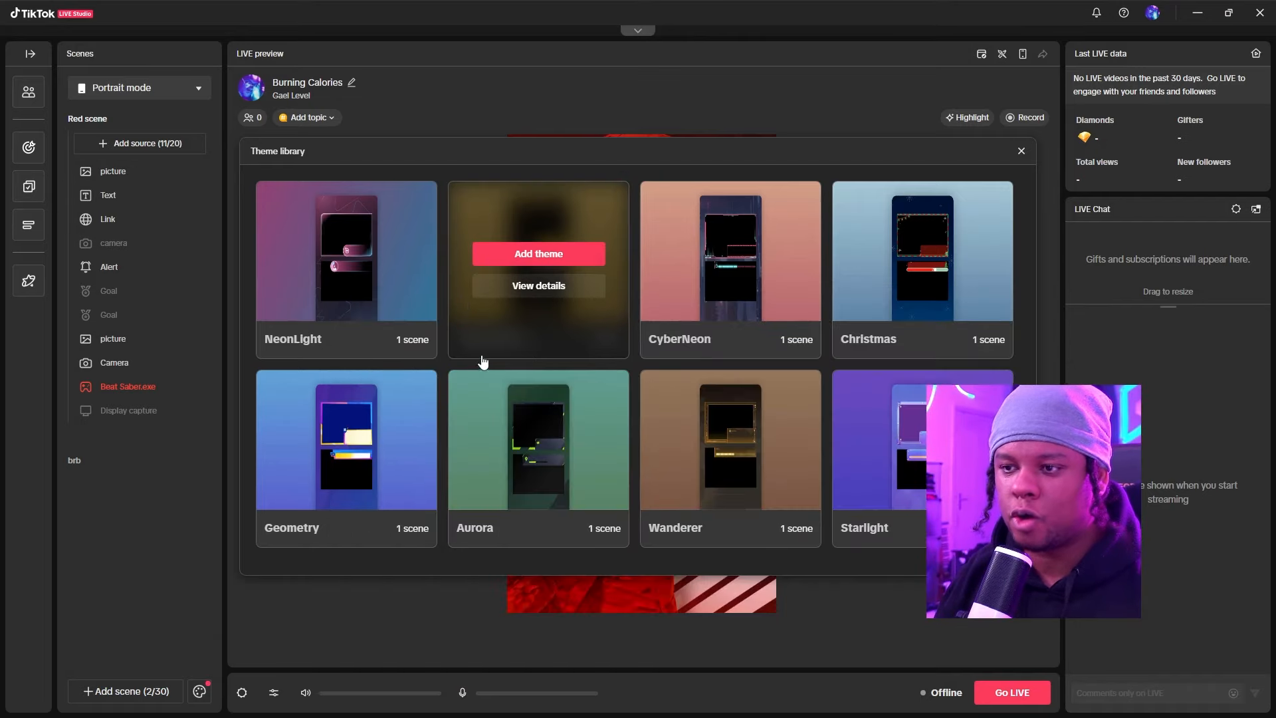
left_click(1020, 152)
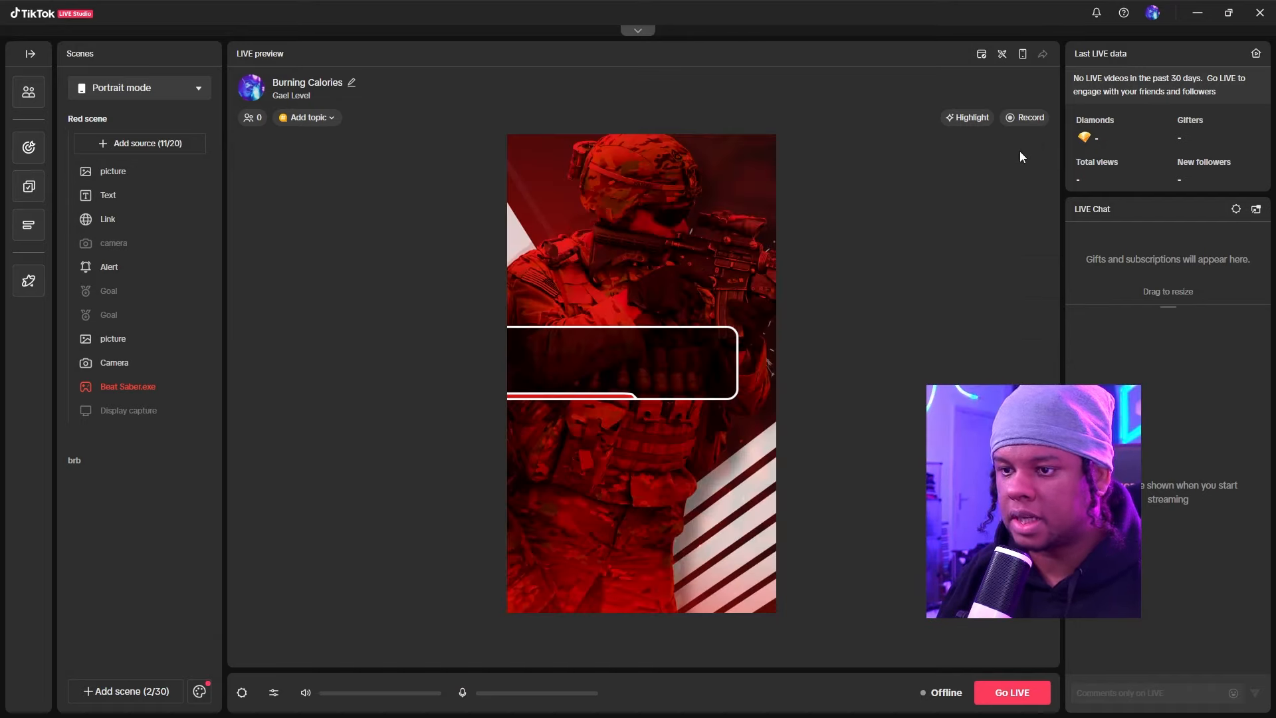
Preview the Blank layout, and add a new scene using the General layout without a theme.
left_click(114, 689)
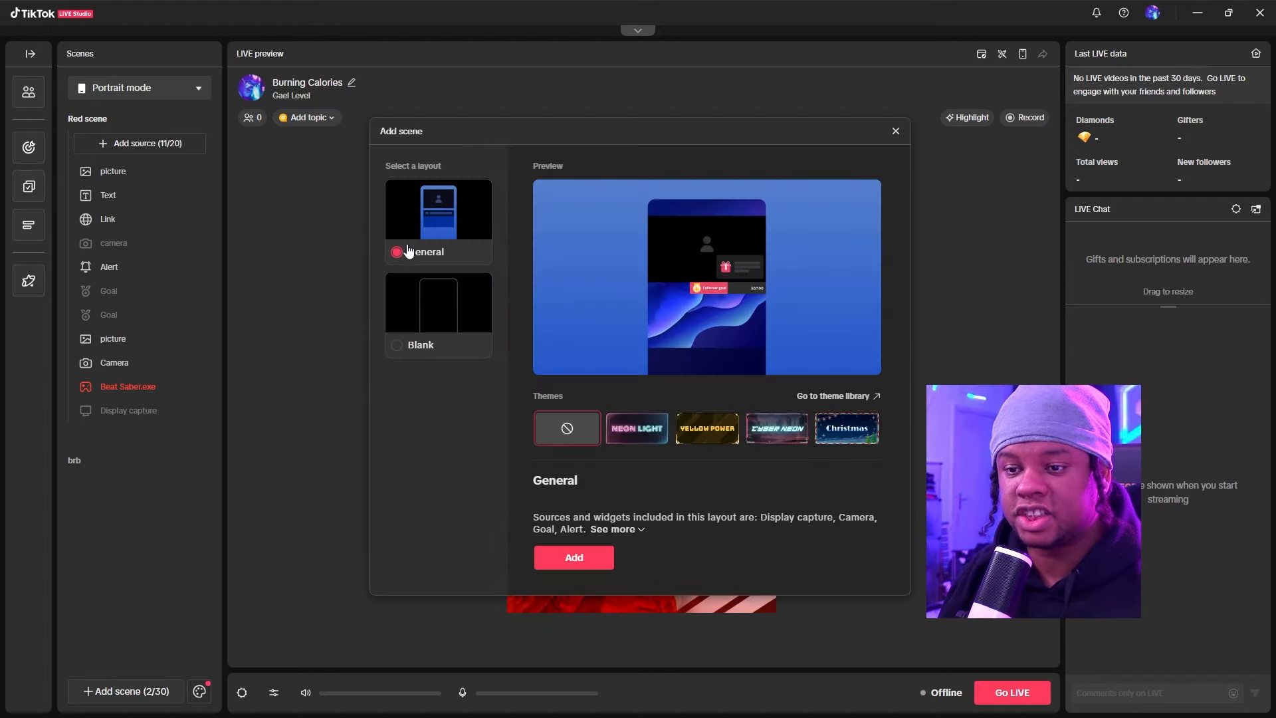
left_click(400, 349)
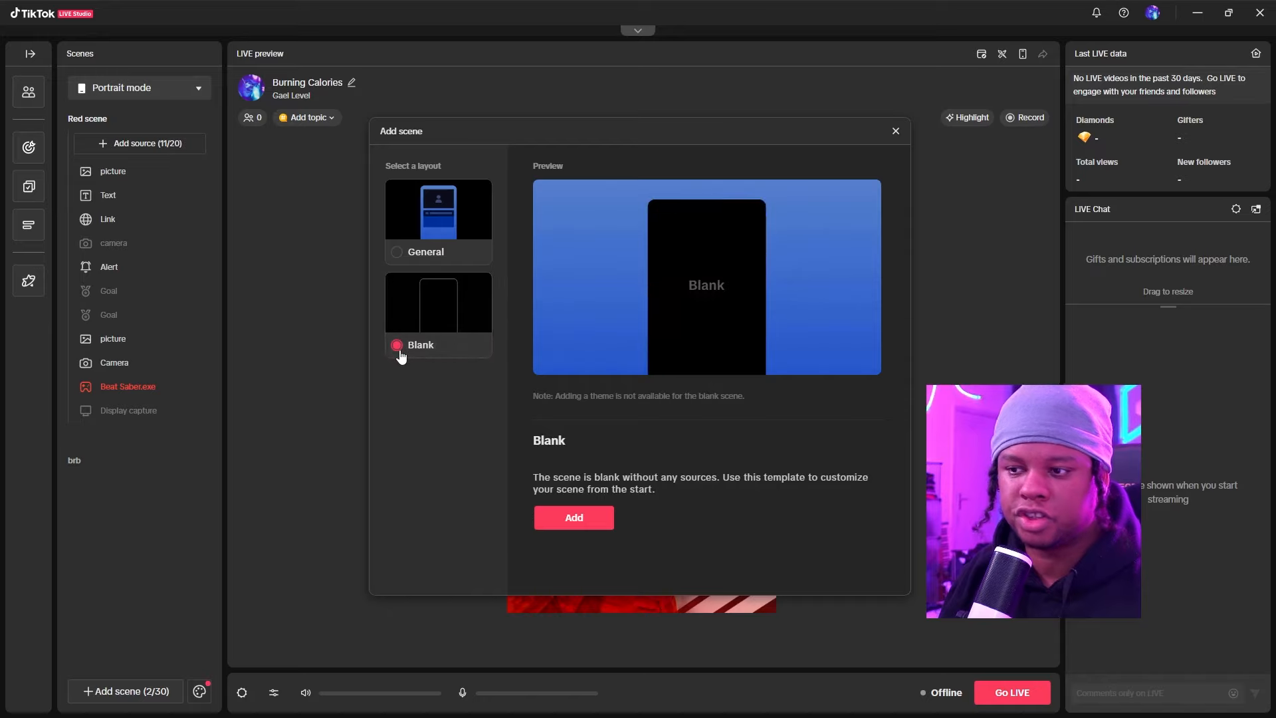
left_click(402, 256)
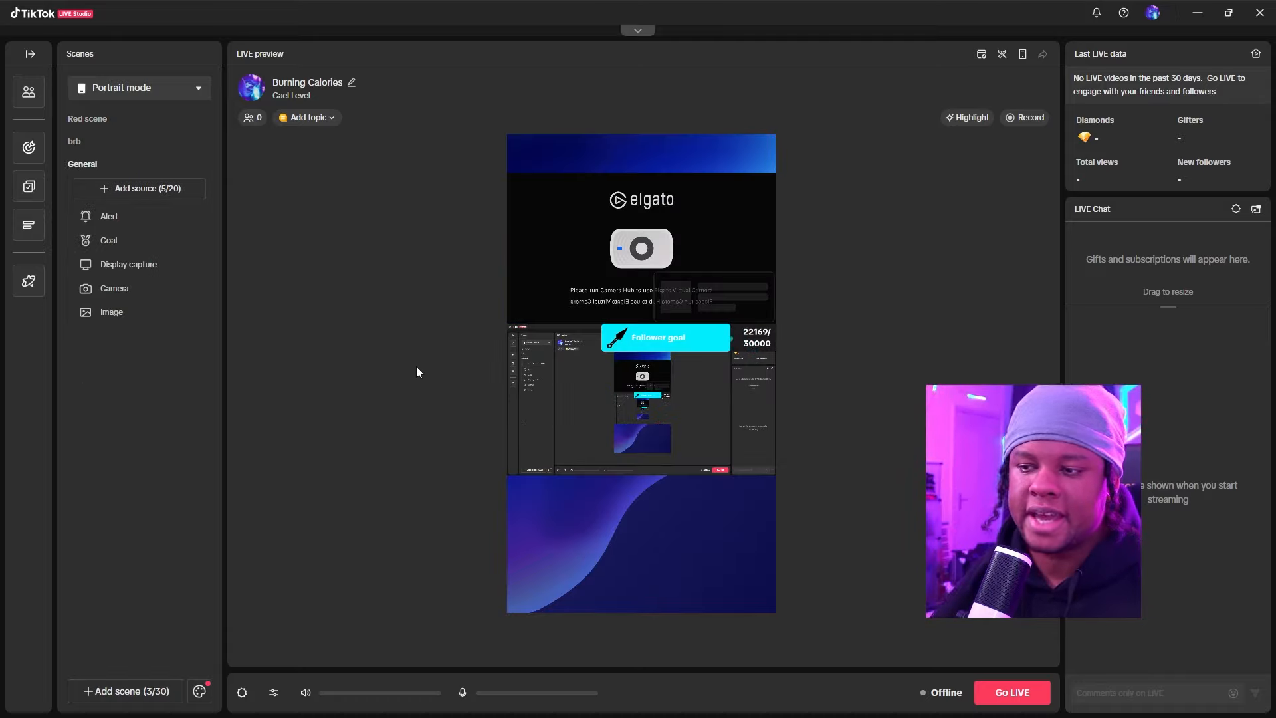
Select the General scene's display capture, camera, alert, goal and image sources in turn to identify each one in the preview.
left_click(575, 416)
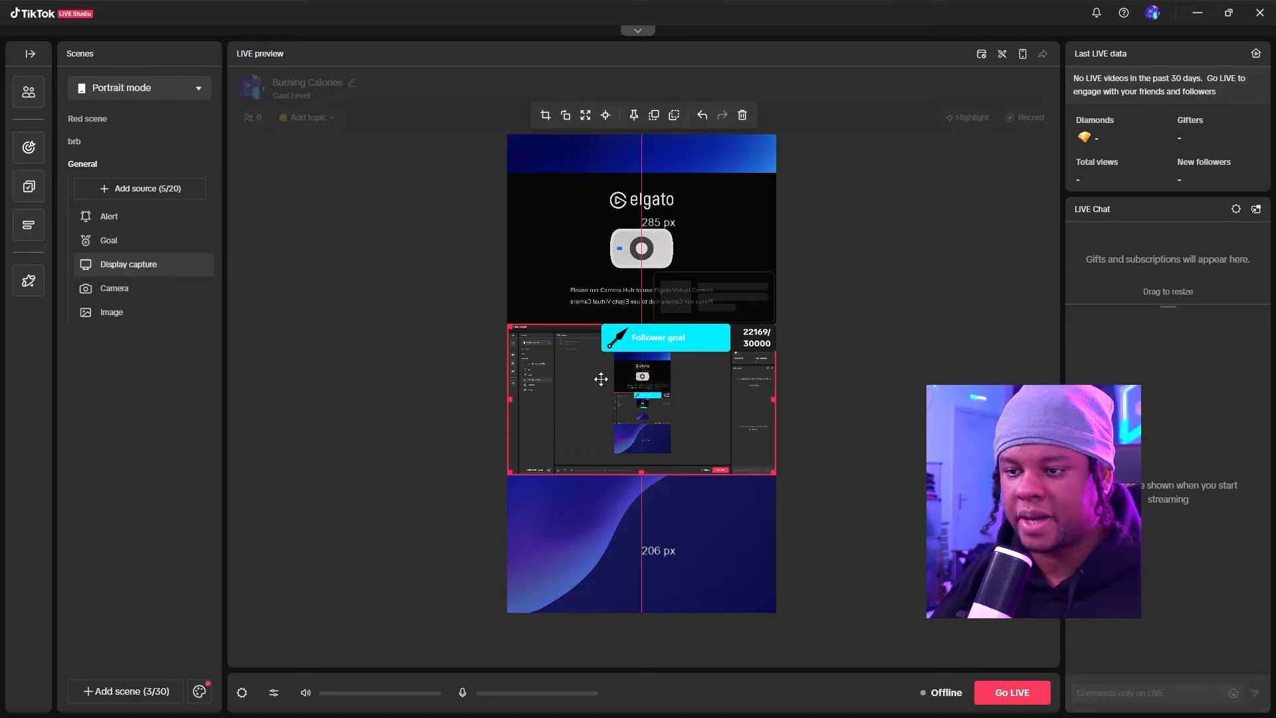
left_click(530, 188)
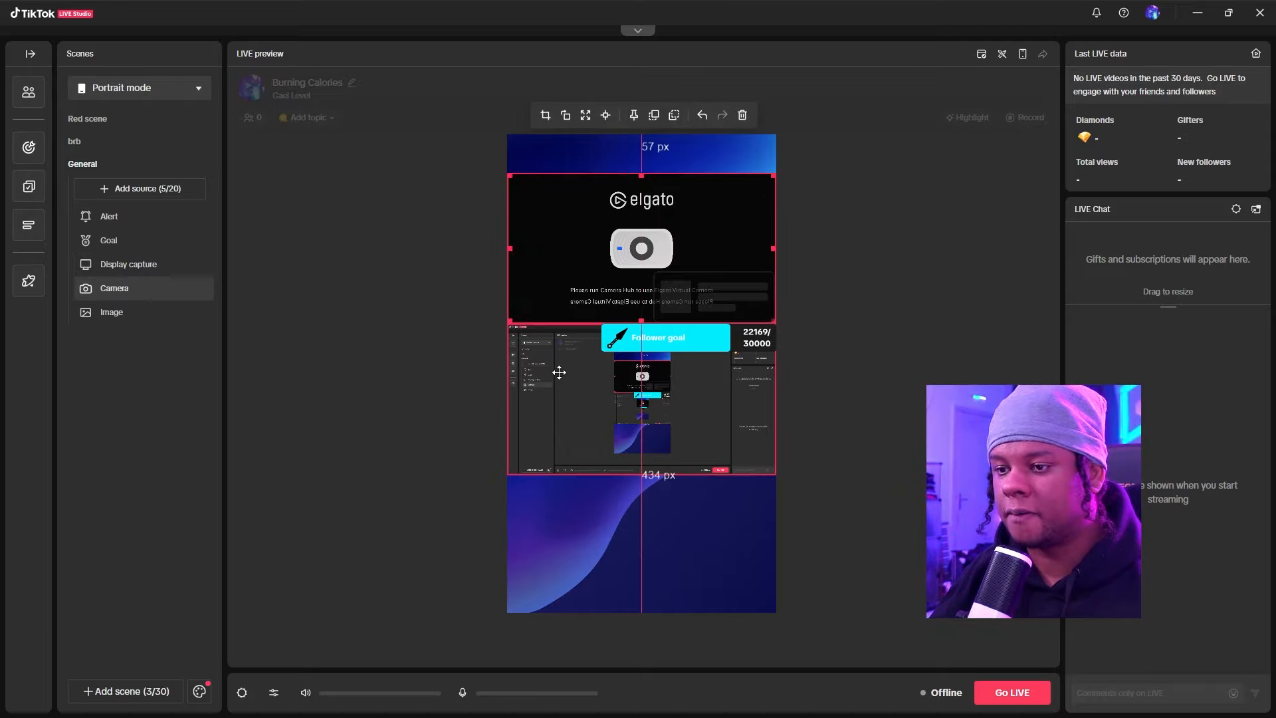
left_click(744, 295)
left_click(116, 243)
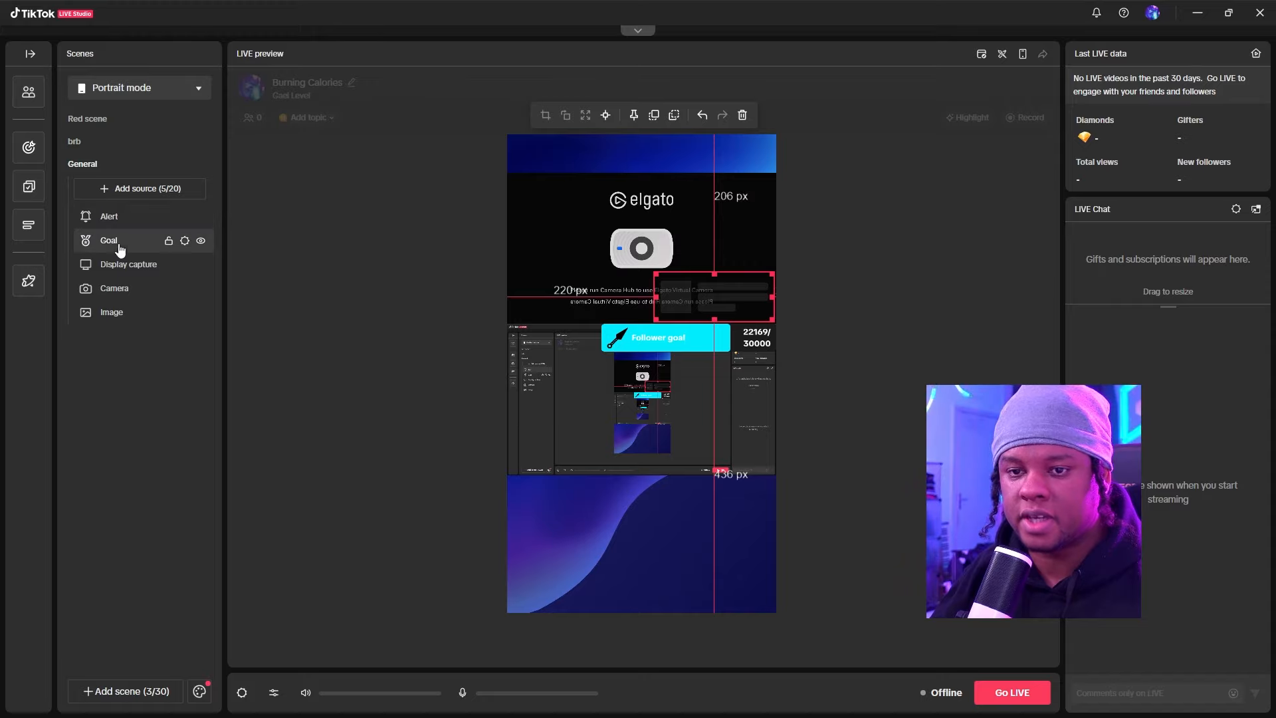
left_click(118, 267)
left_click(119, 290)
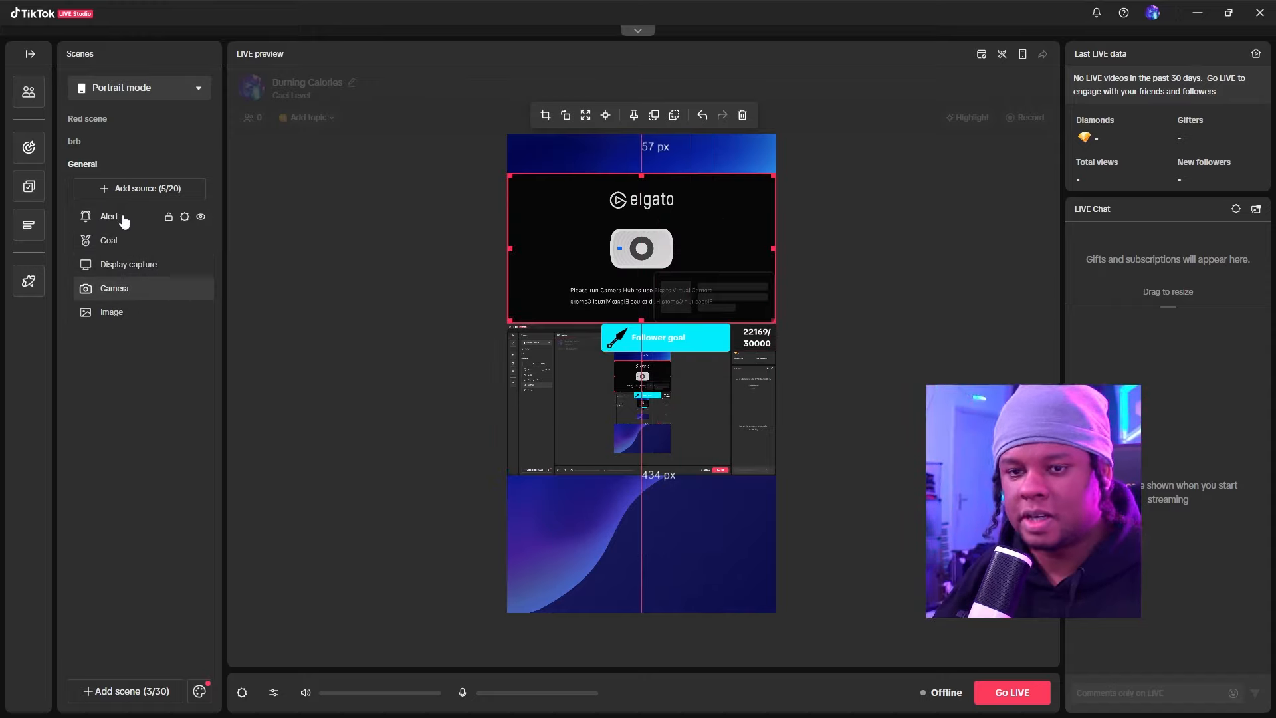
left_click(109, 319)
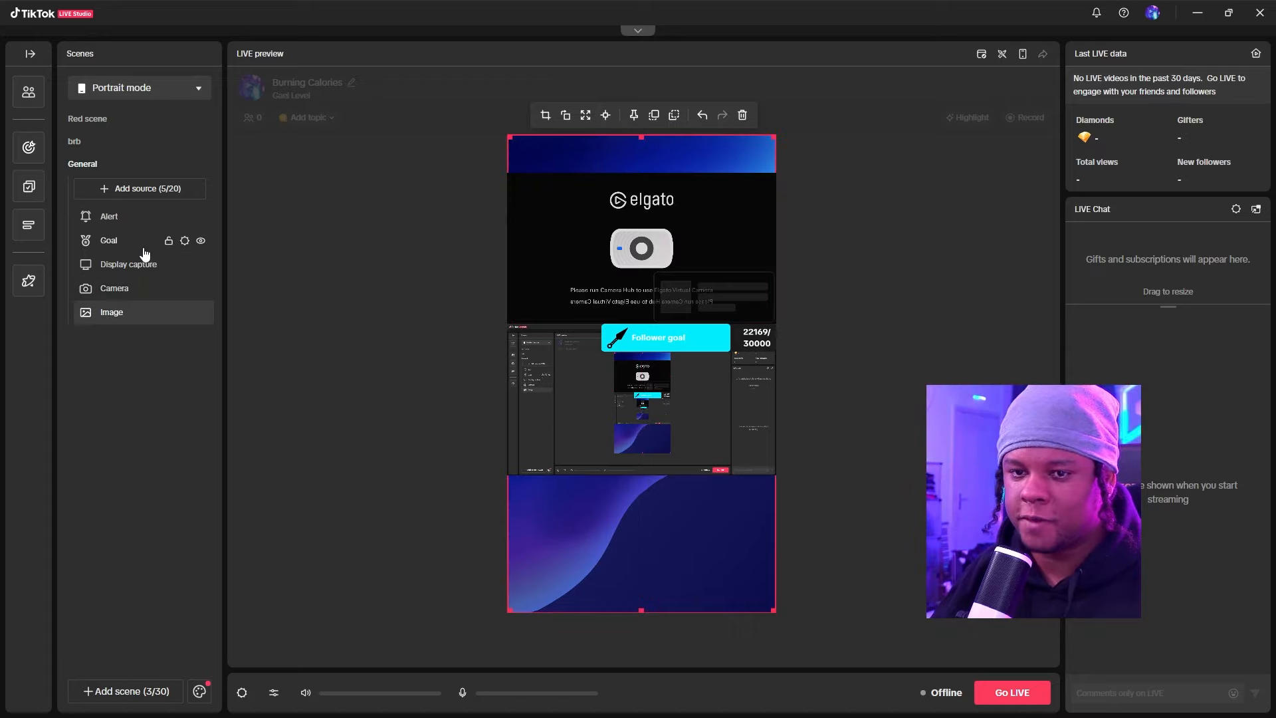
Hide and show the General scene's image source, and inspect its settings without applying changes.
left_click(201, 314)
left_click(200, 314)
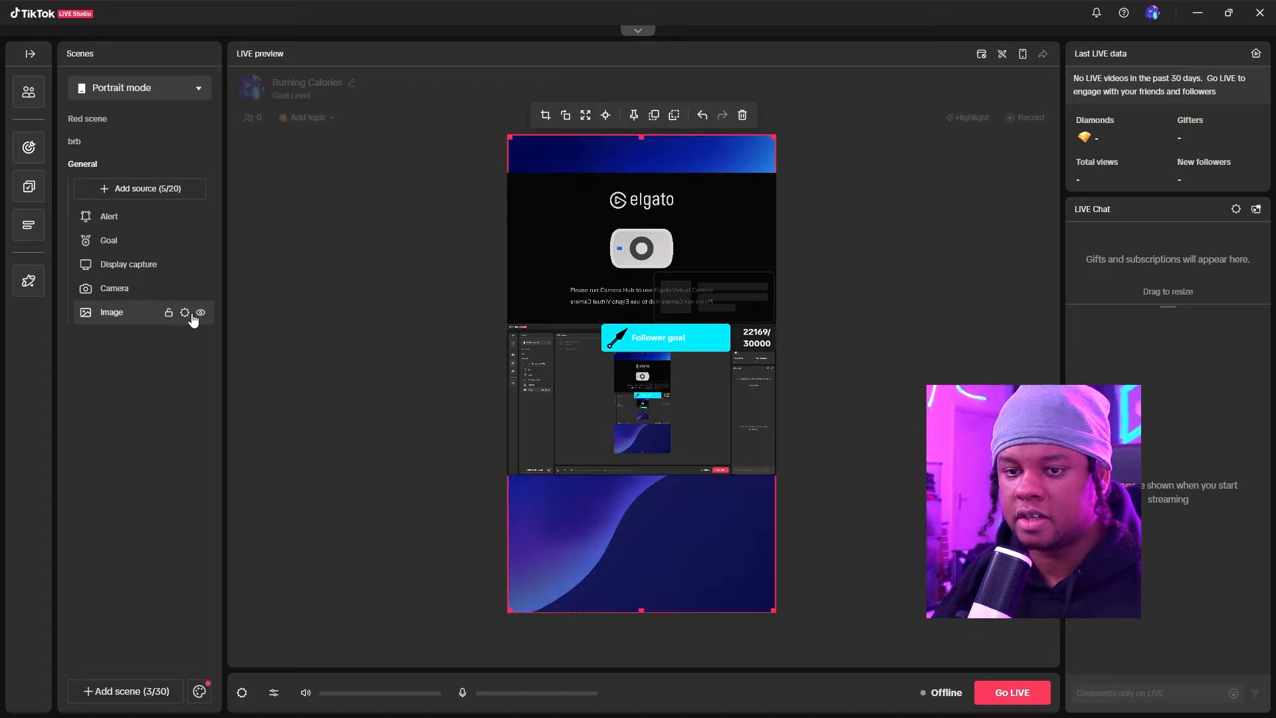
left_click(185, 313)
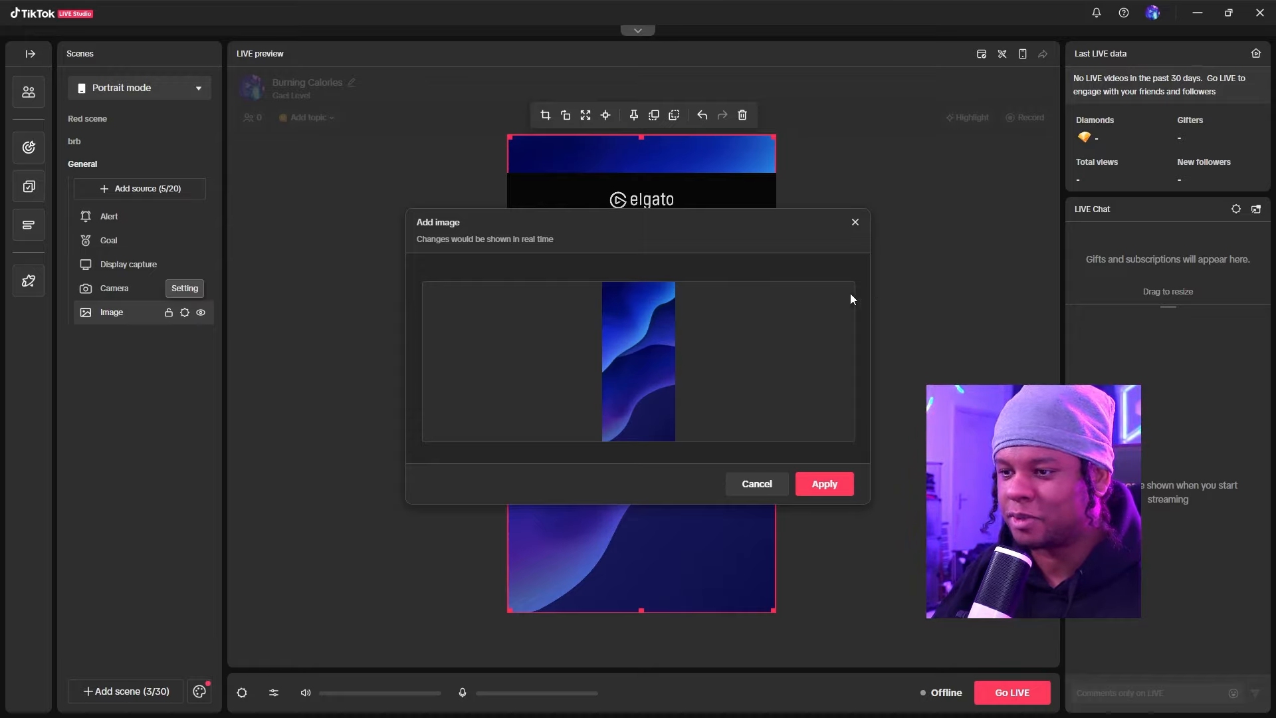
left_click(744, 485)
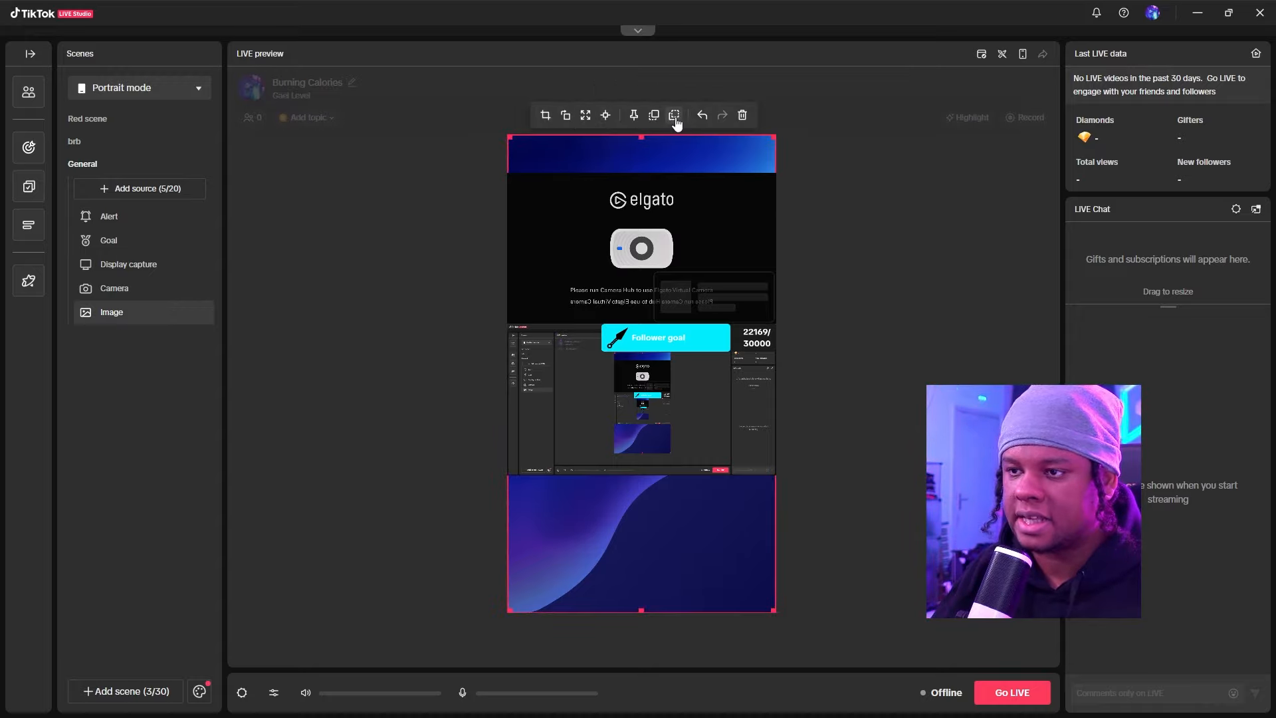
left_click(665, 338)
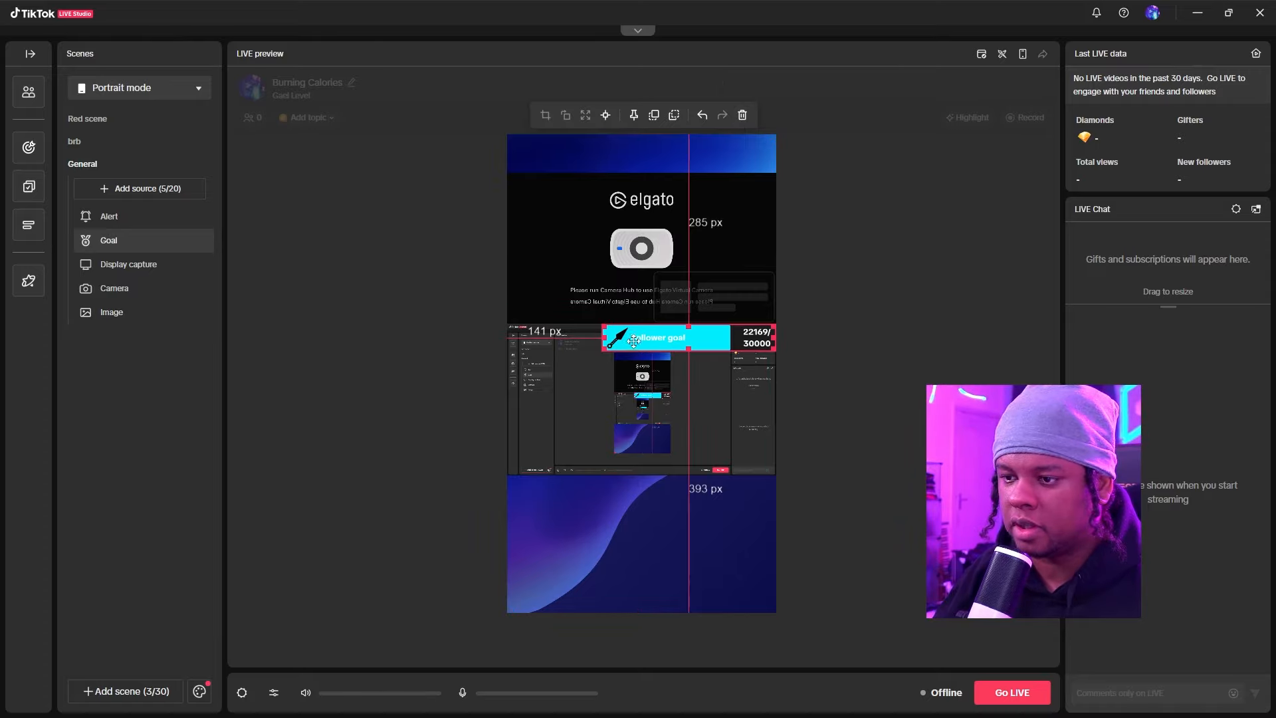
left_click(145, 448)
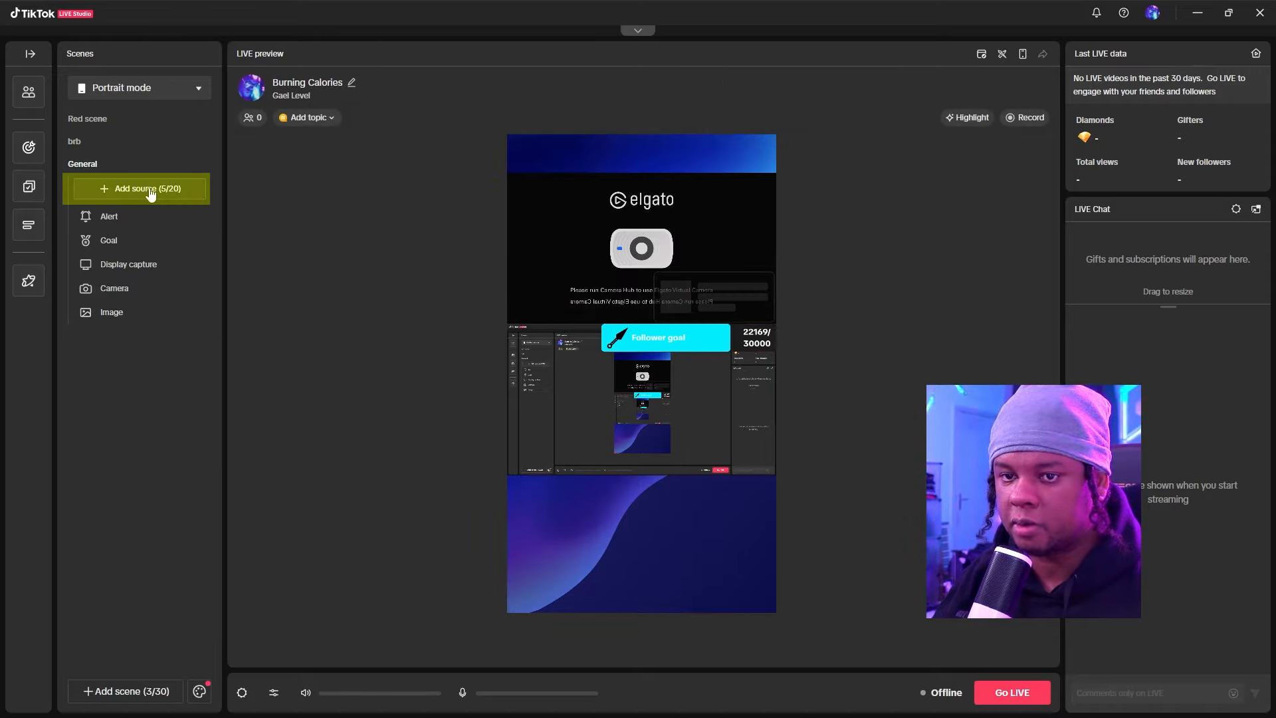
Look through the source types available for the General scene, and start adding a Goal source.
left_click(150, 190)
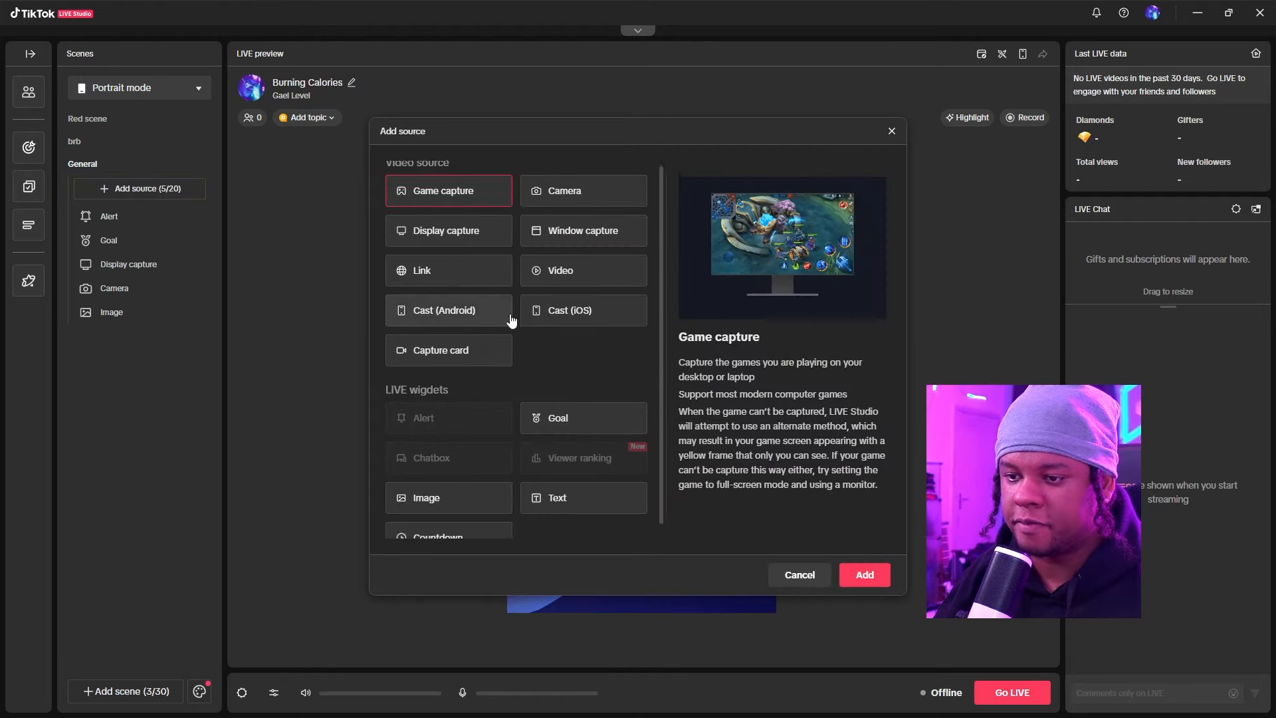
scroll(472, 396, "down", 1)
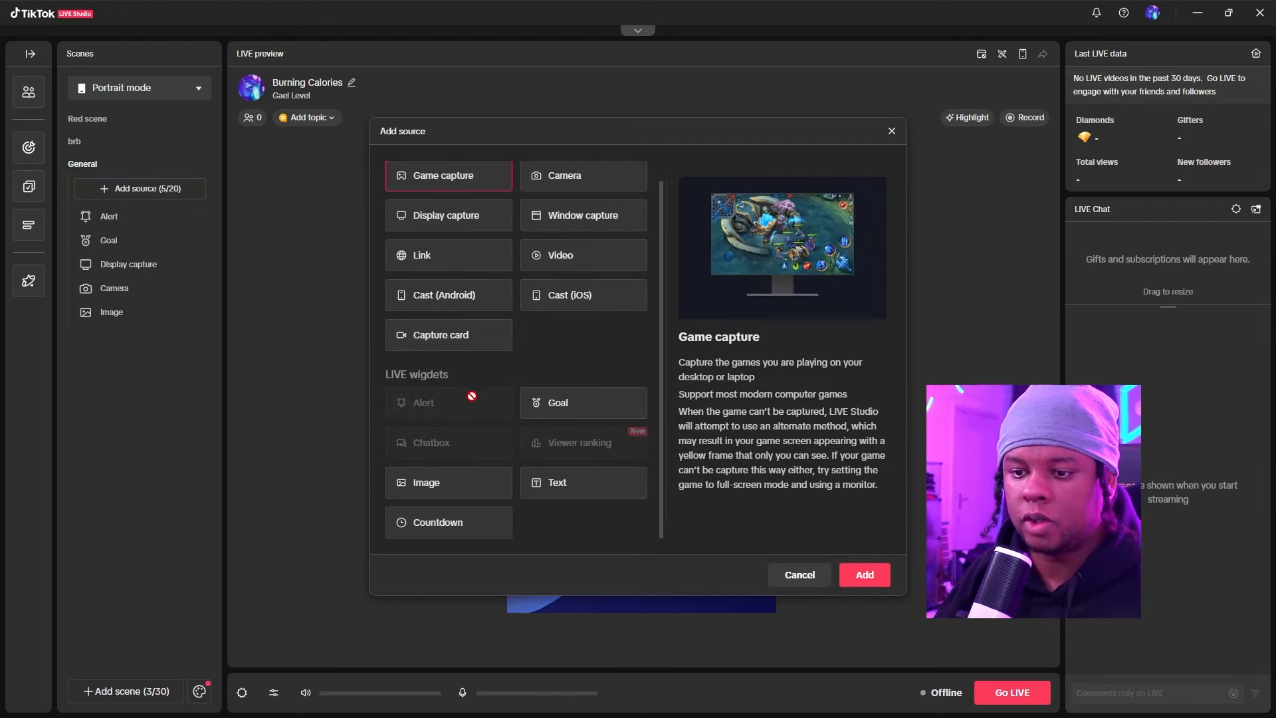
scroll(458, 342, "up", 1)
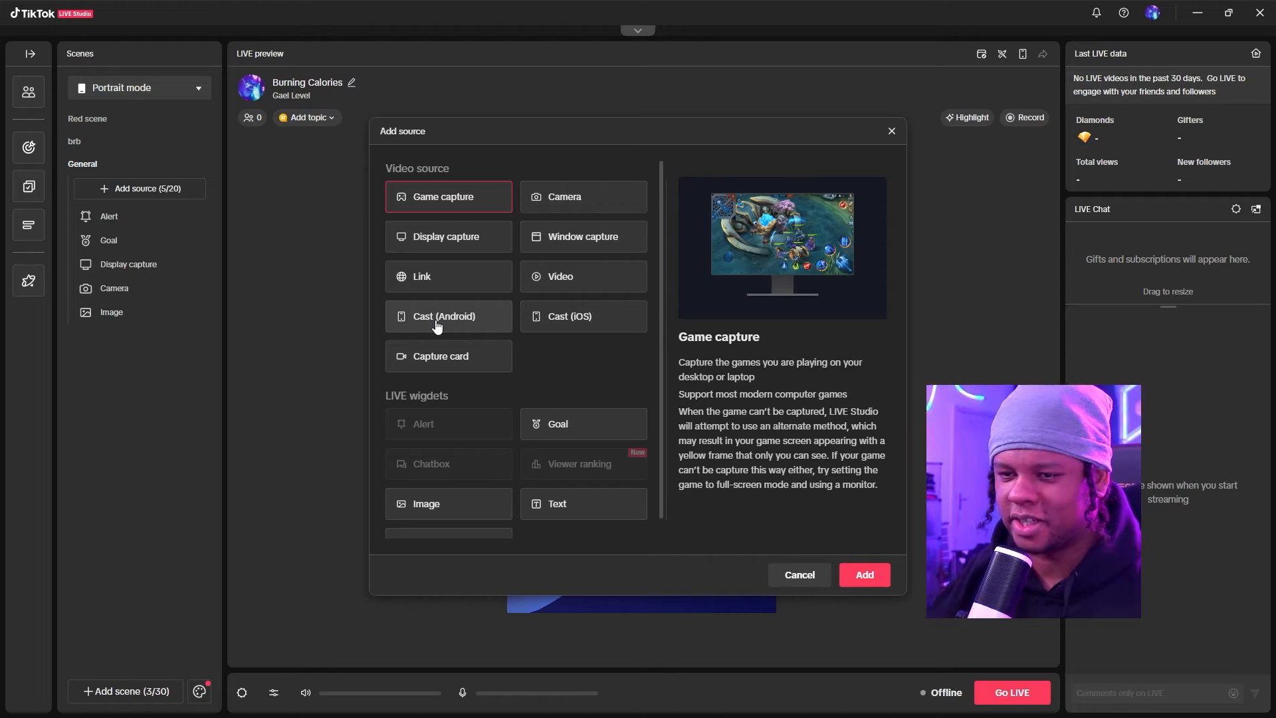
scroll(436, 325, "down", 1)
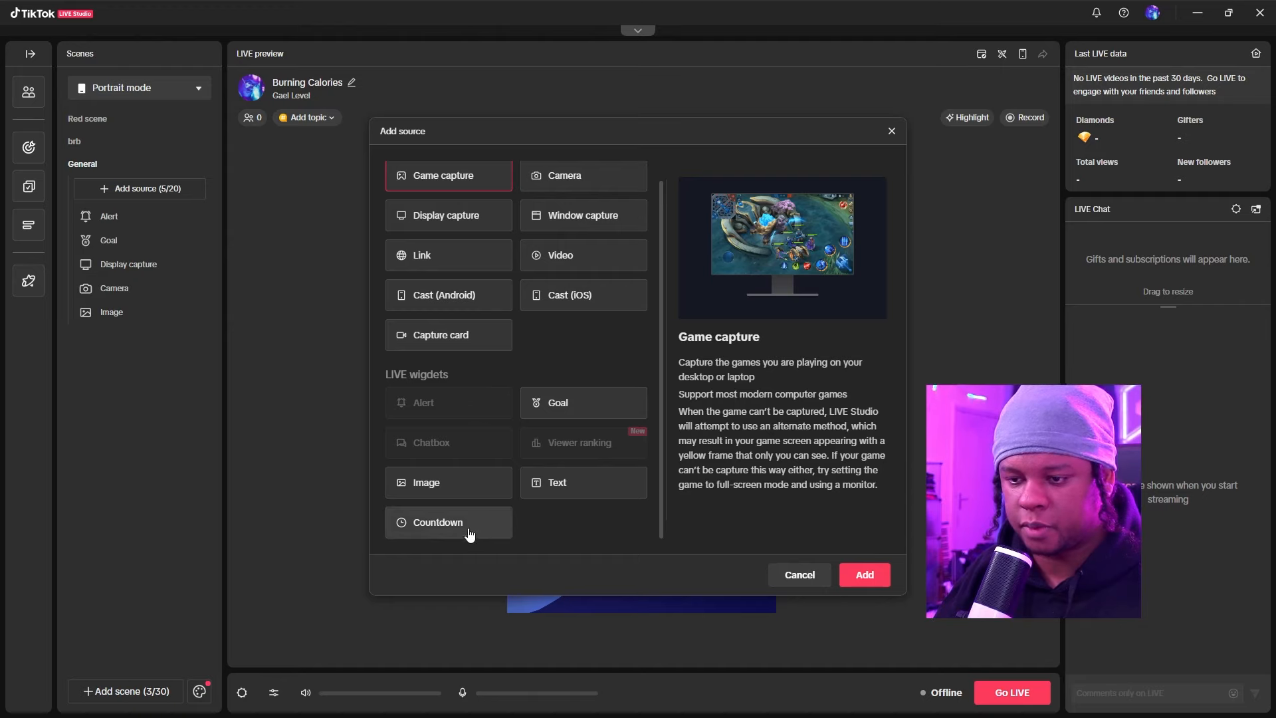
left_click(573, 410)
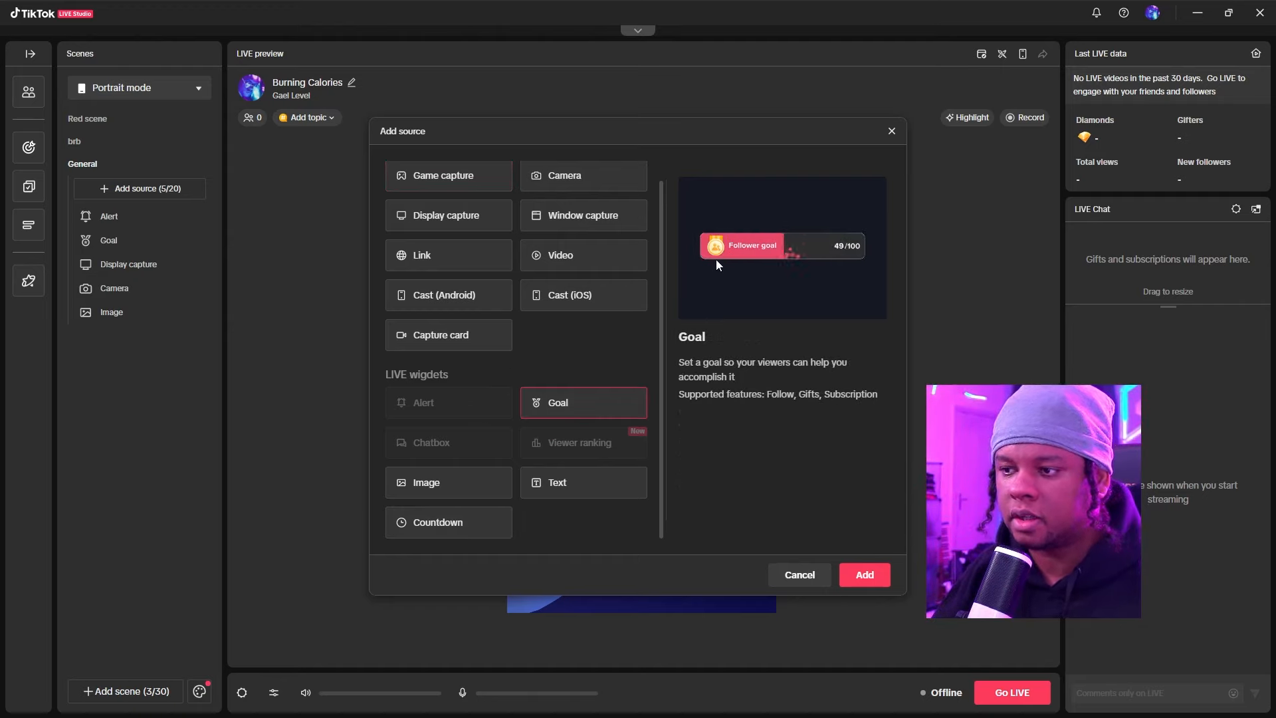
left_click(867, 576)
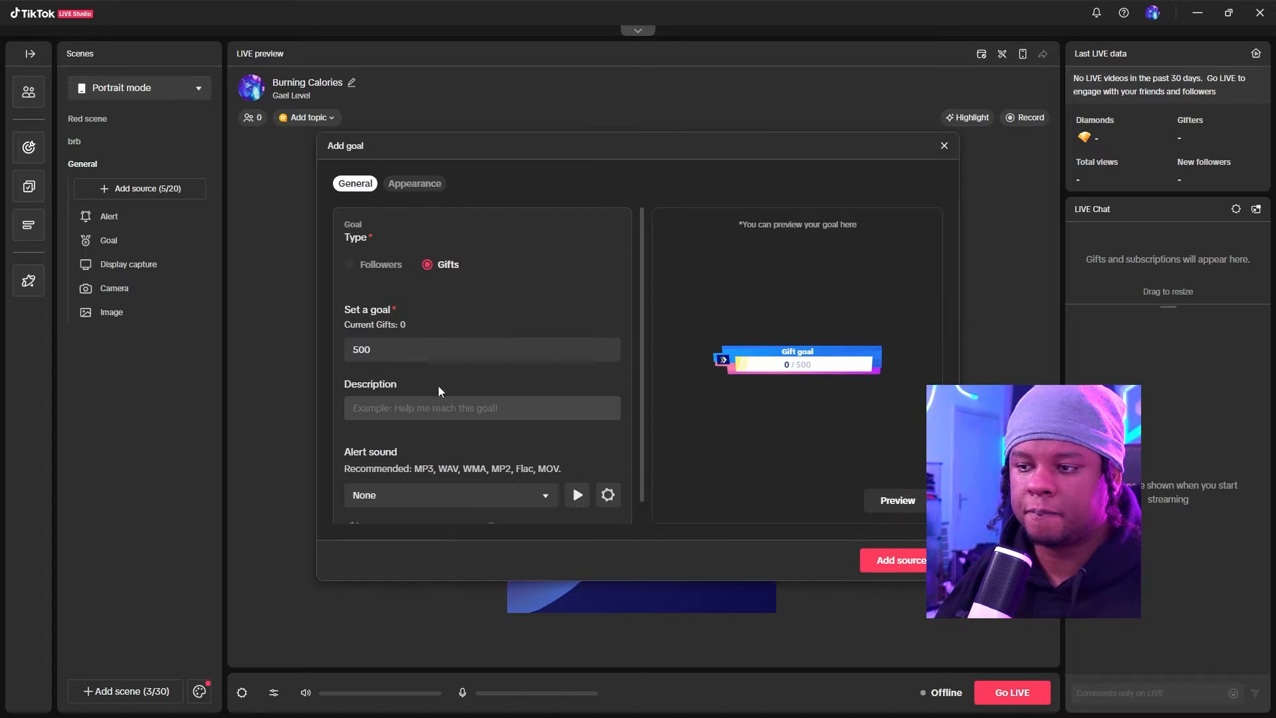
Review the gift goal's general settings, set its alert sound to Alert-1.mp3, and play the sound.
scroll(622, 309, "down", 1)
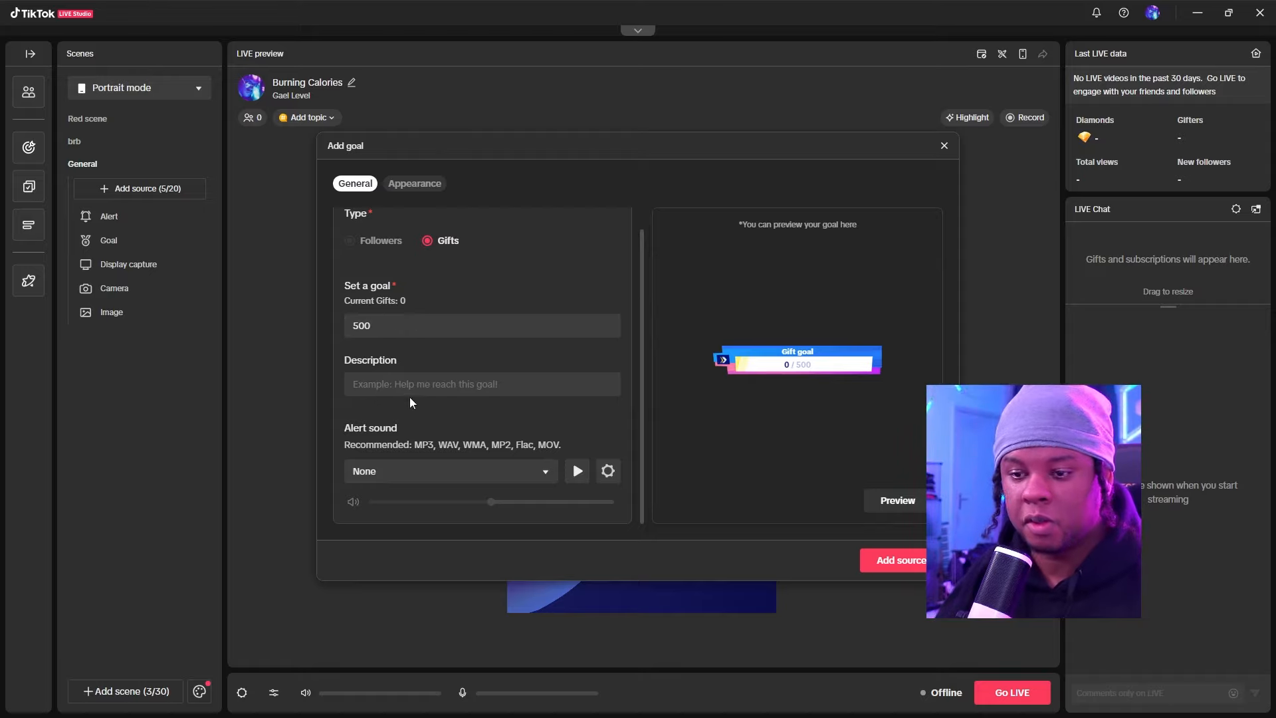
scroll(518, 472, "up", 1)
left_click(518, 483)
scroll(518, 483, "down", 1)
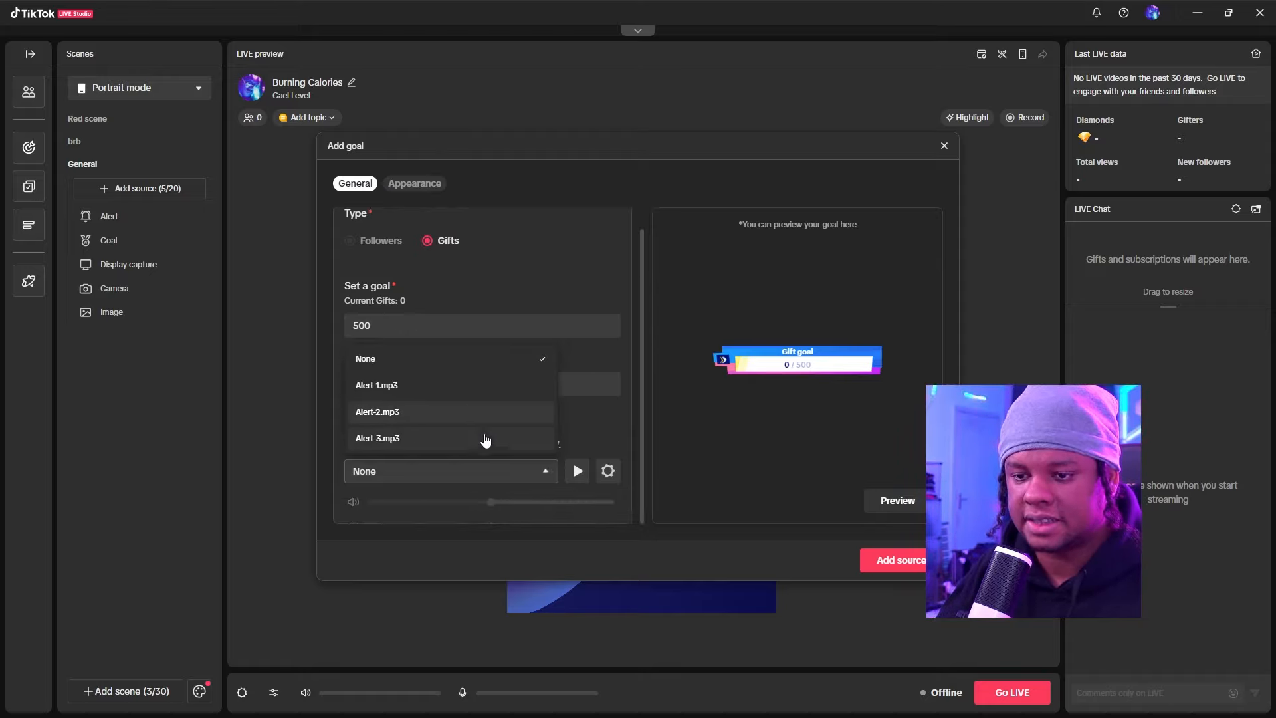
left_click(465, 385)
left_click(581, 478)
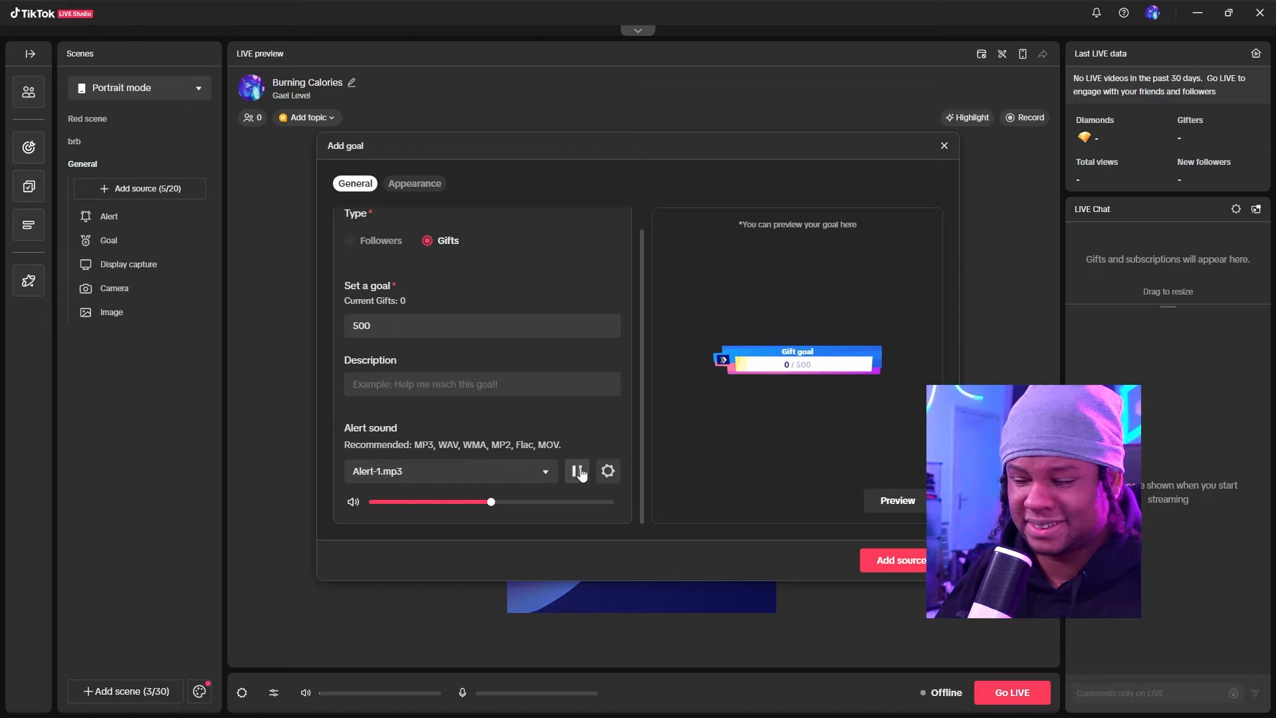
Try the Starlight, CyberNeon and YellowPower themes on the gift goal, and add it to the scene with the NeonLight theme.
left_click(409, 186)
scroll(335, 325, "down", 4)
scroll(345, 332, "up", 2)
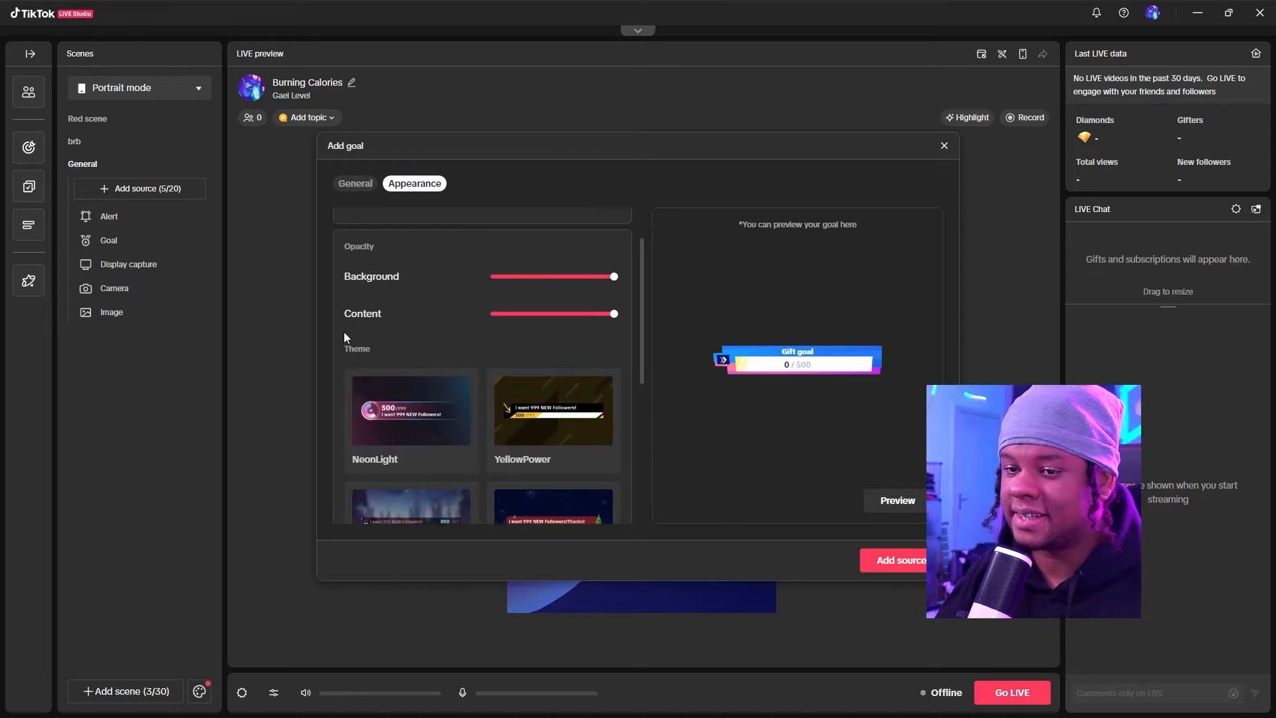
scroll(337, 326, "down", 5)
scroll(336, 326, "down", 5)
left_click(553, 452)
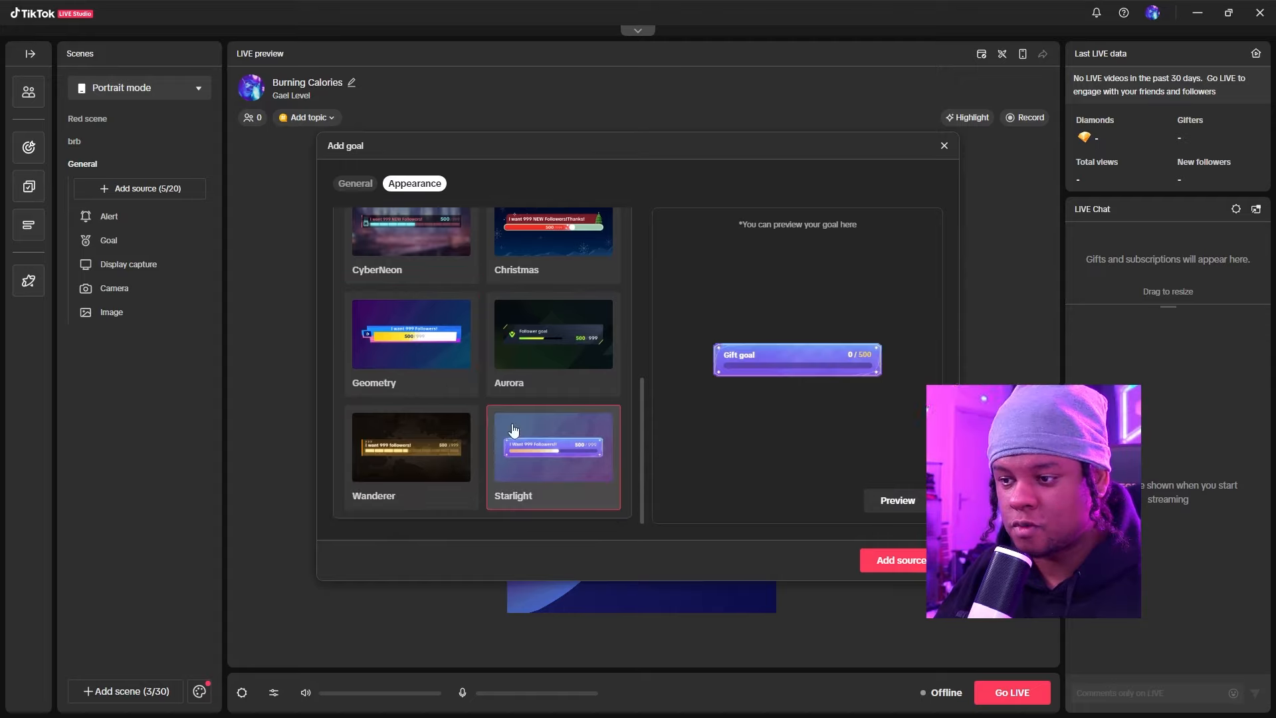
scroll(442, 399, "up", 4)
left_click(429, 350)
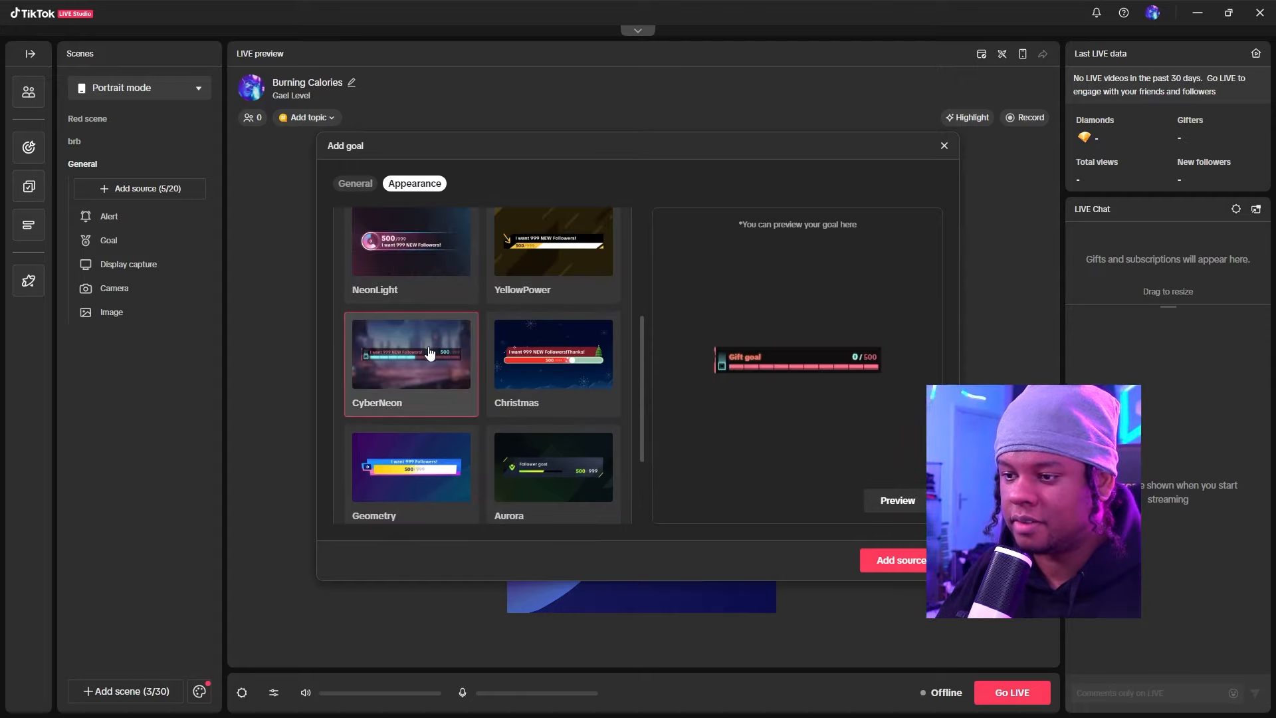
scroll(492, 337, "up", 1)
left_click(568, 323)
left_click(425, 319)
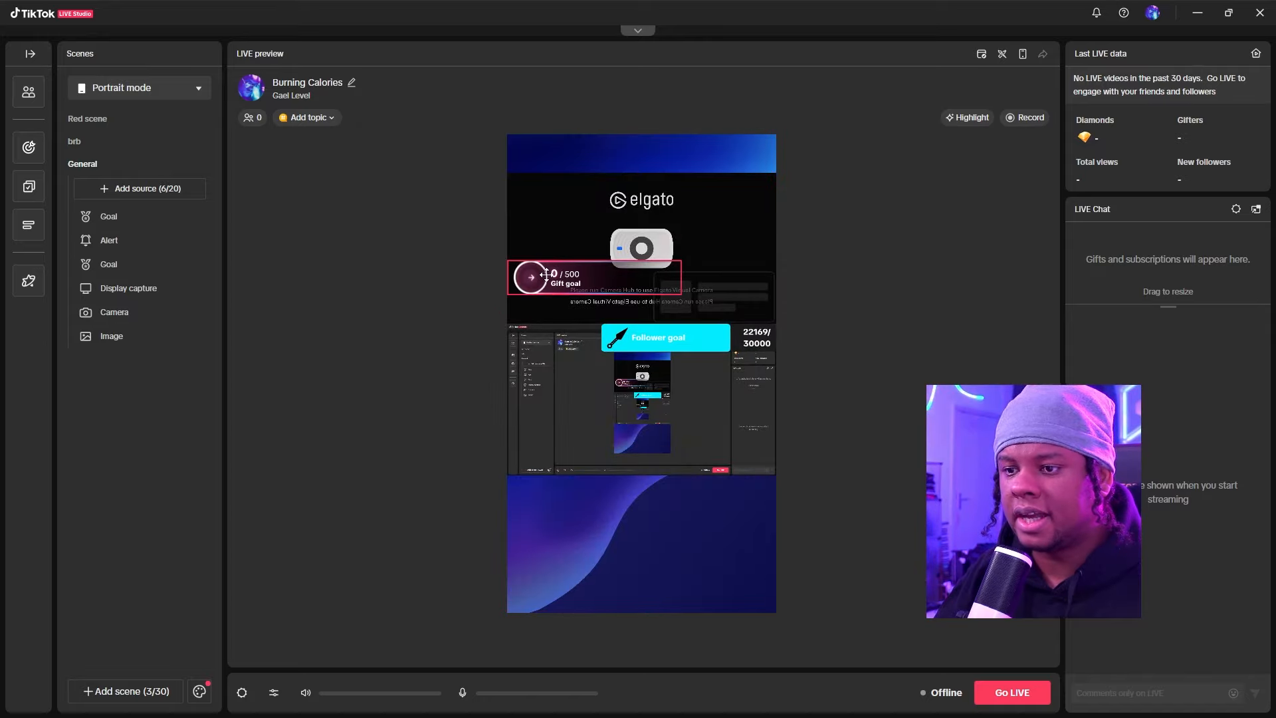
Place the gift goal directly beneath the follower goal, and review the follower goal's general and appearance settings.
left_click_drag(546, 273, 667, 375)
left_click(656, 337)
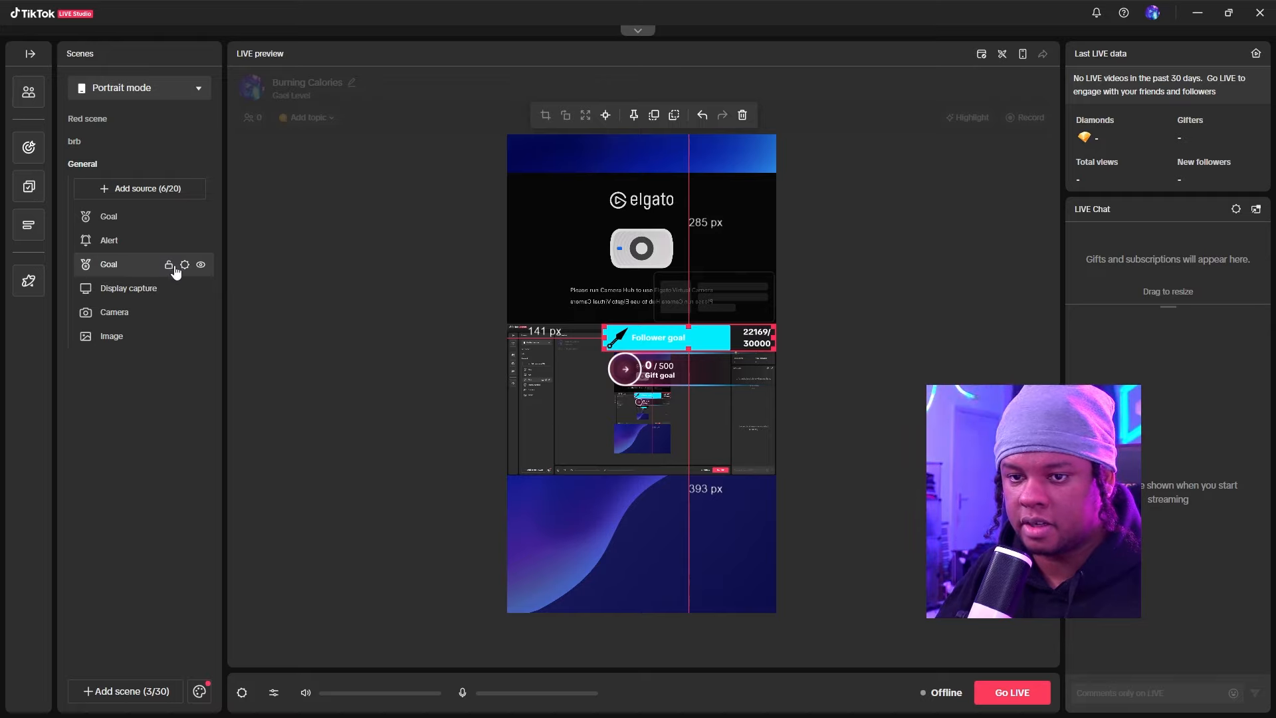
left_click(184, 266)
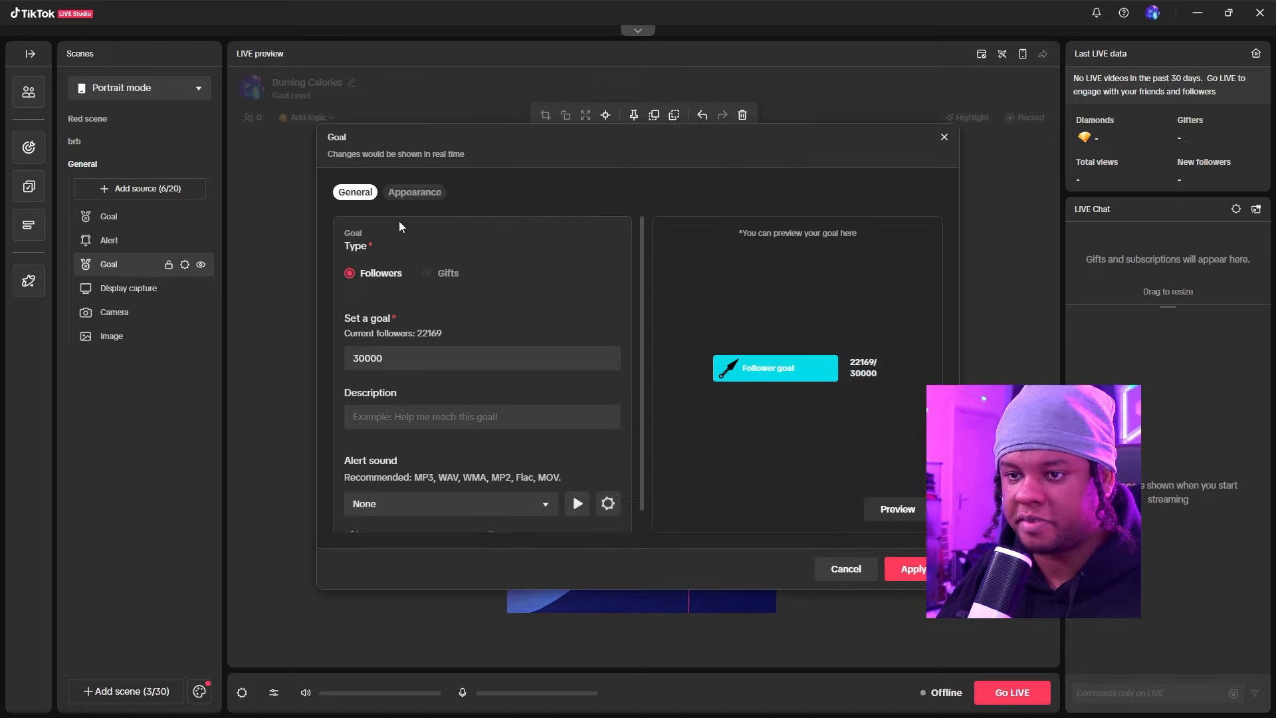
left_click(414, 192)
scroll(522, 346, "down", 3)
scroll(366, 358, "up", 3)
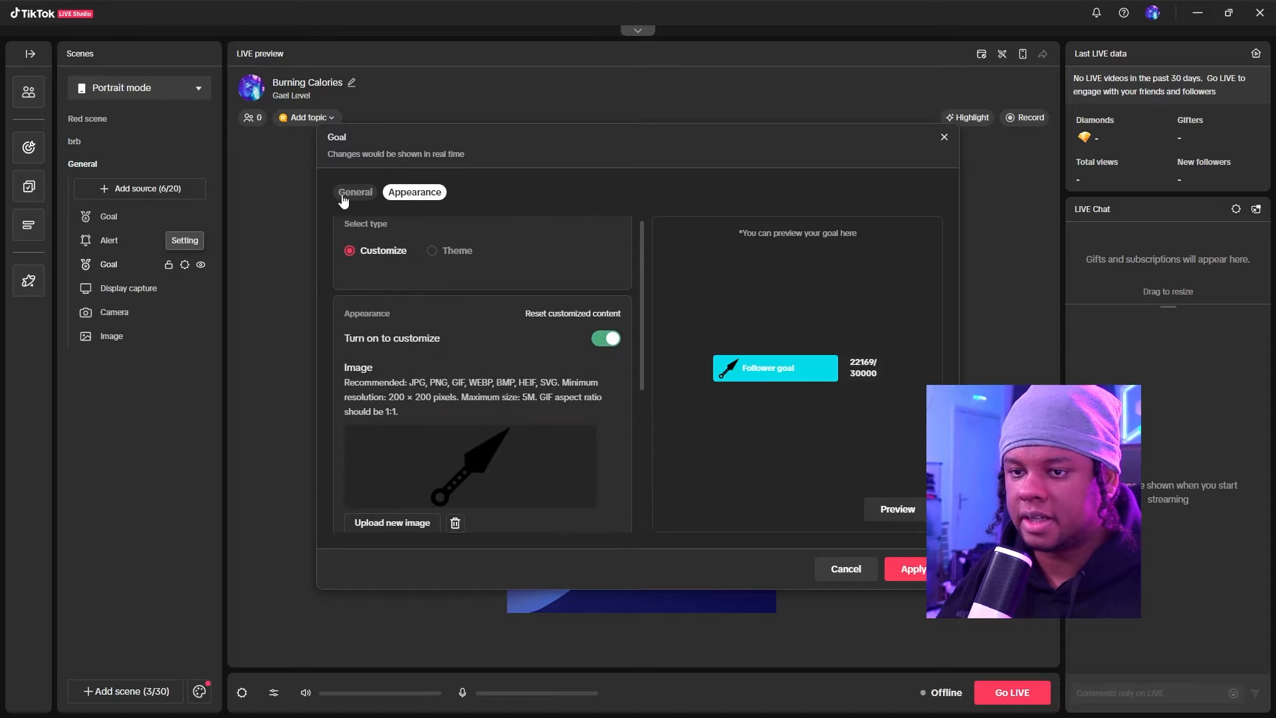
left_click(352, 193)
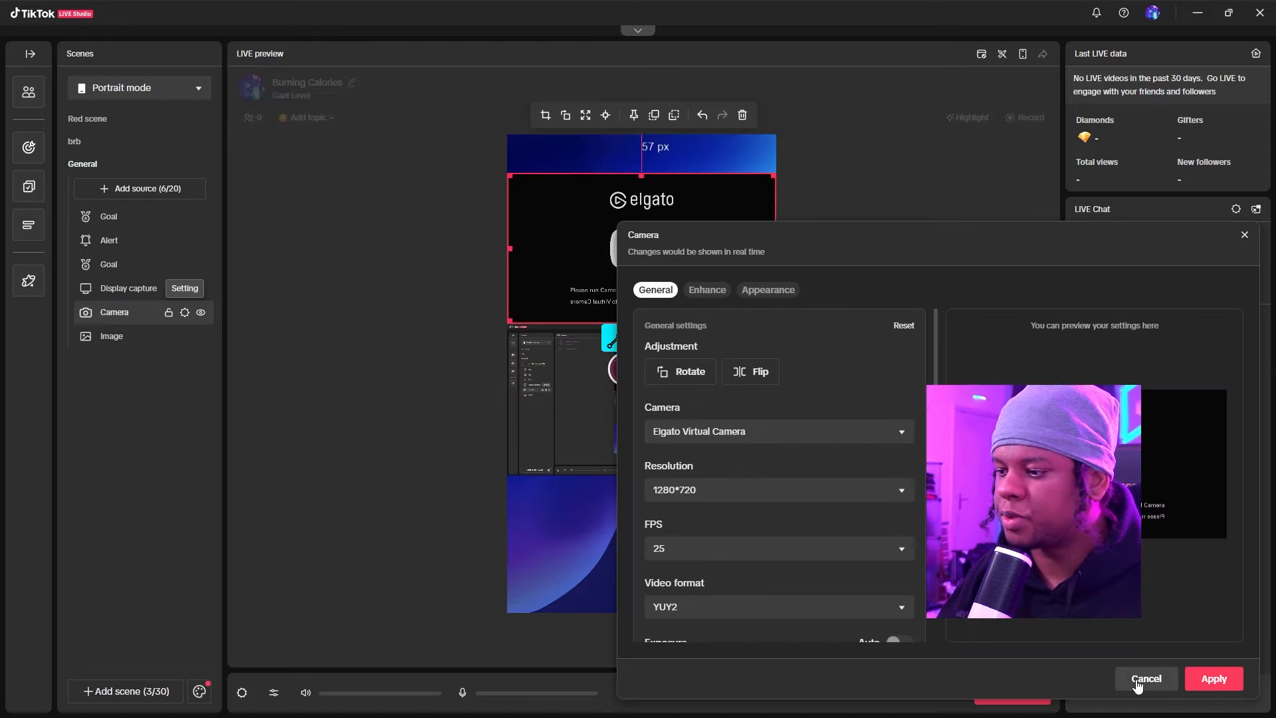
Switch the General scene's camera source to Pengo 4K Grabber, keeping its settings dialog clear of the live preview.
left_click(1143, 681)
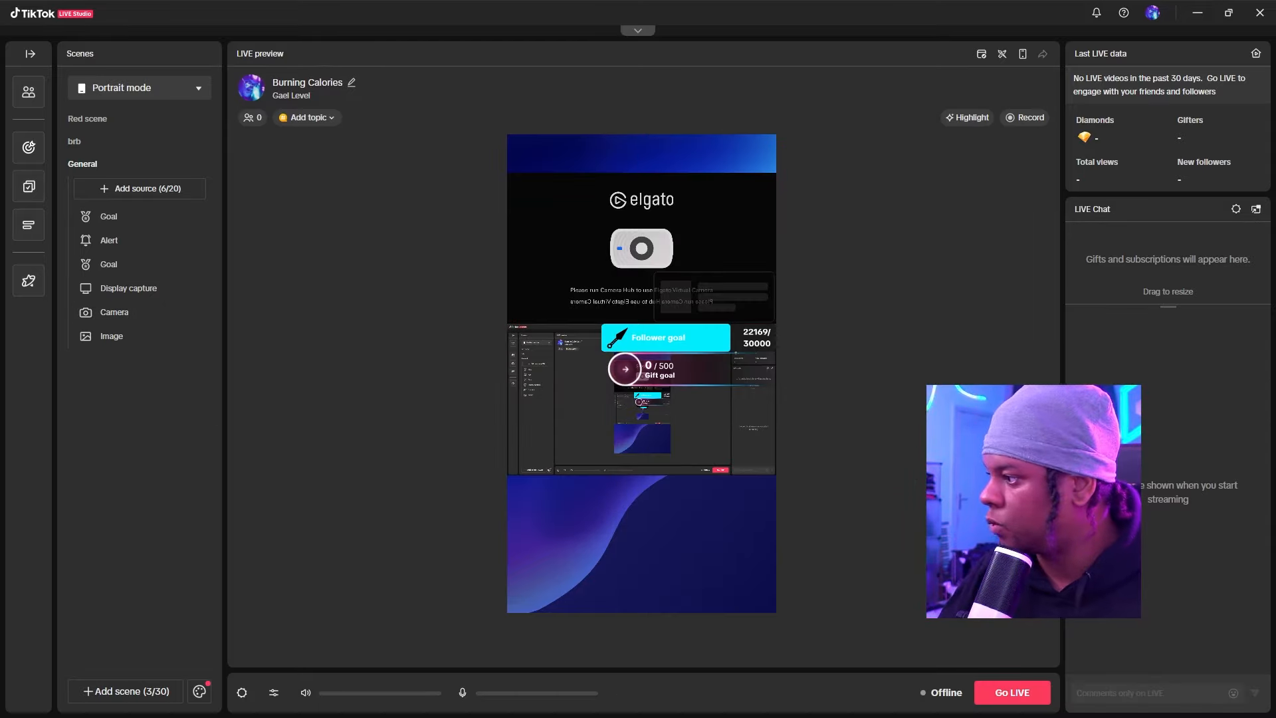
left_click(210, 311)
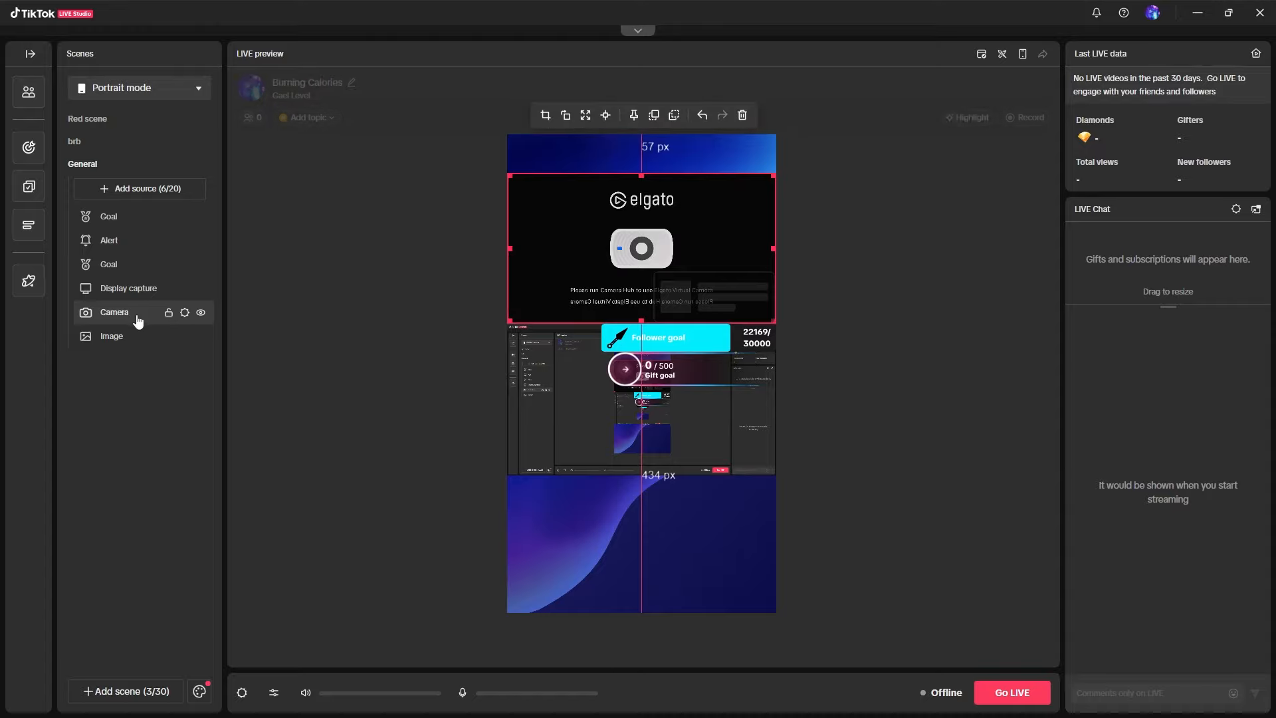
left_click(185, 314)
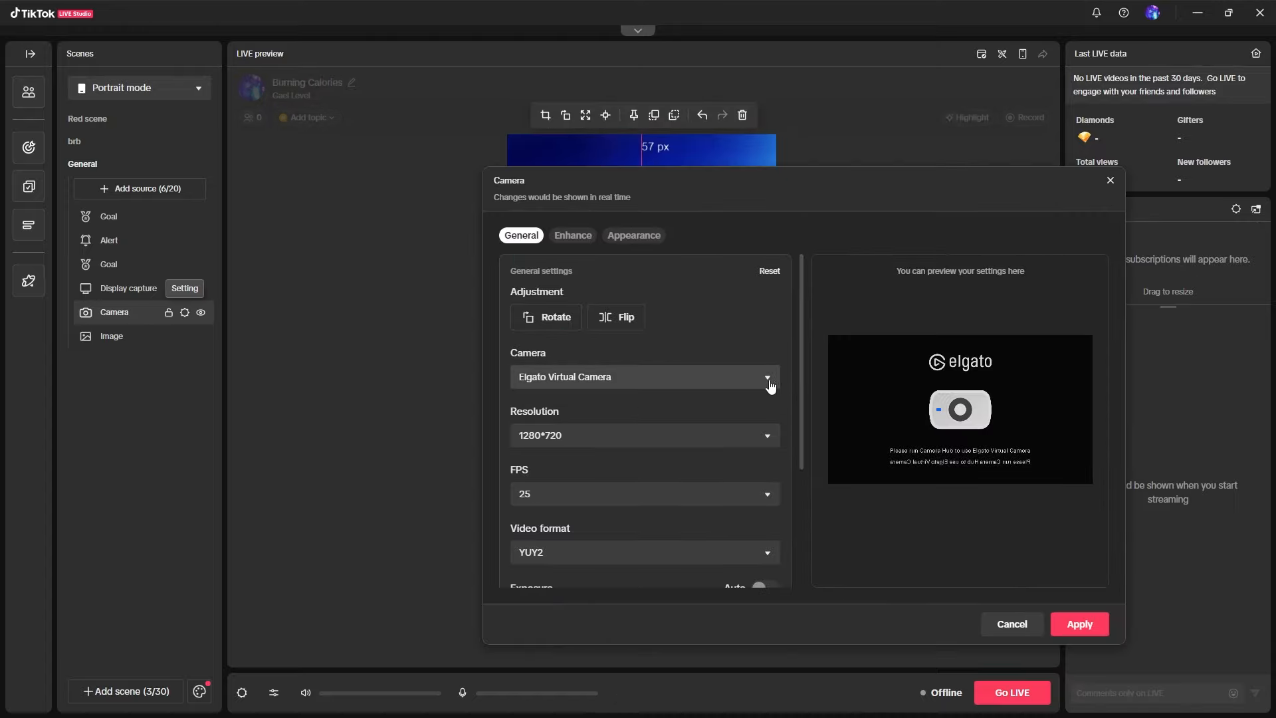
left_click(769, 382)
left_click(627, 438)
left_click_drag(665, 178, 939, 143)
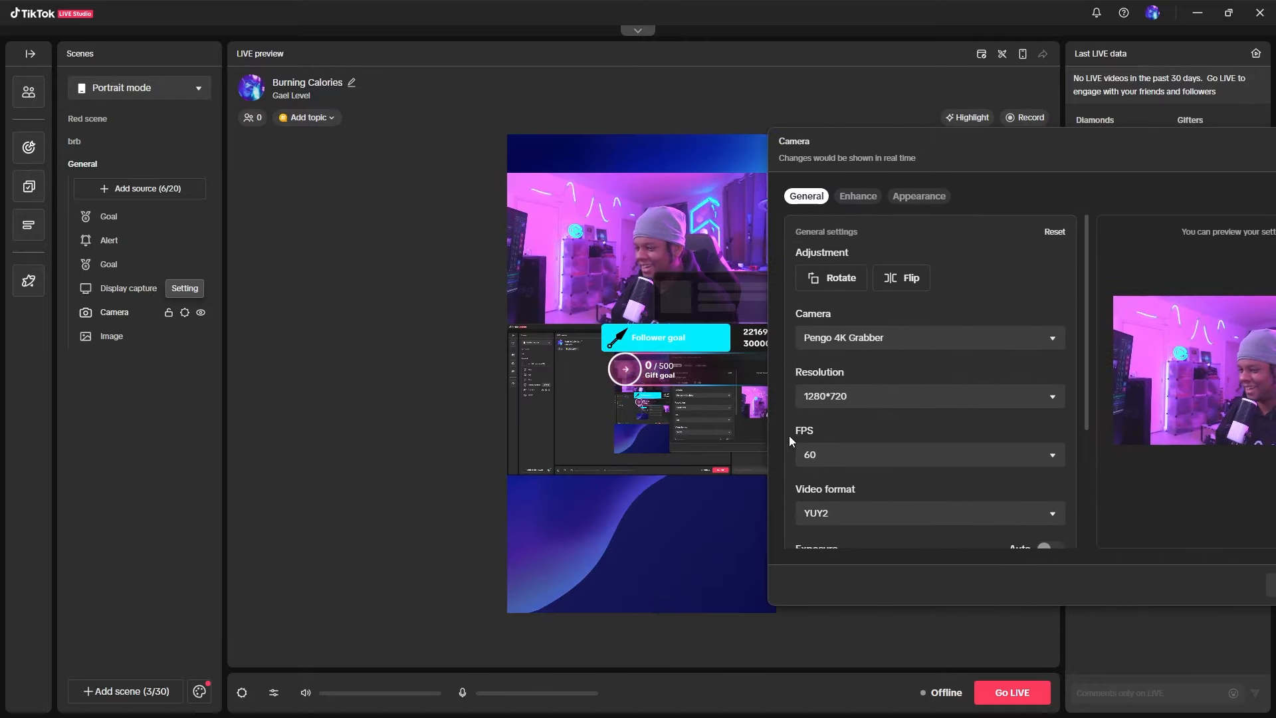
Try the camera's Foreground and Green screen backgrounds, and shift the light's hue to green in NEEWER Control Center.
scroll(790, 436, "down", 3)
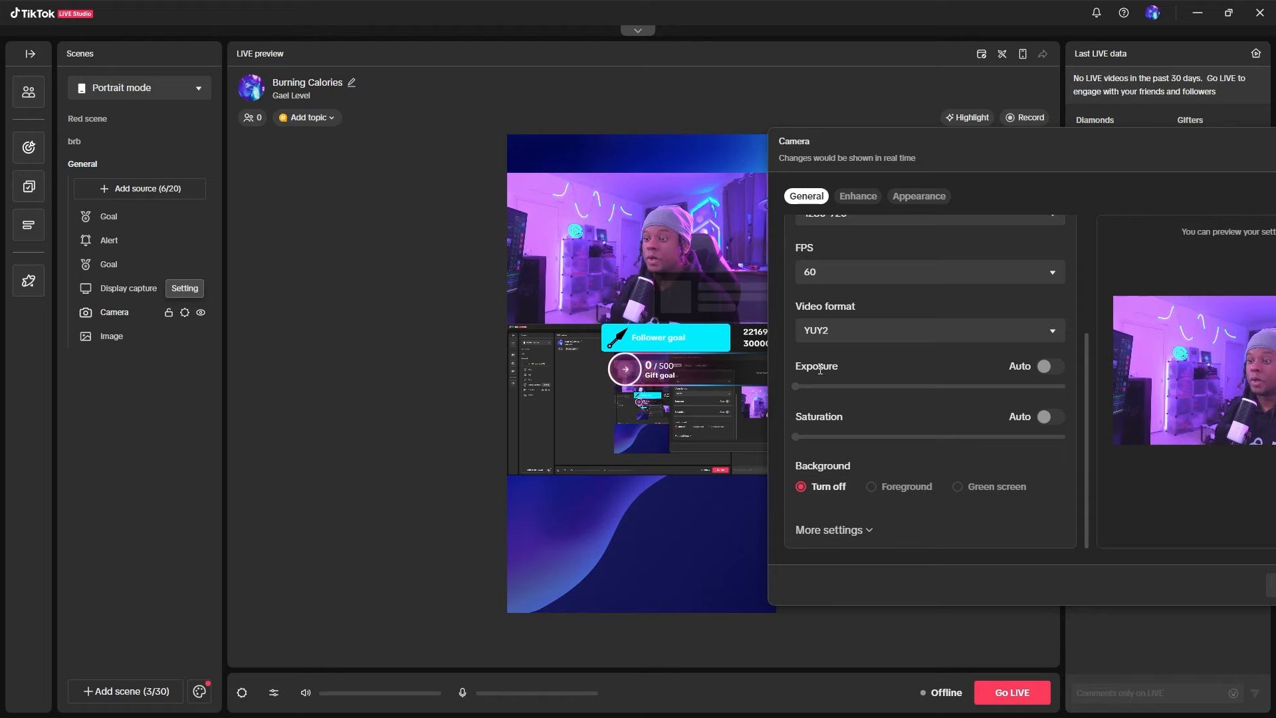
left_click(870, 487)
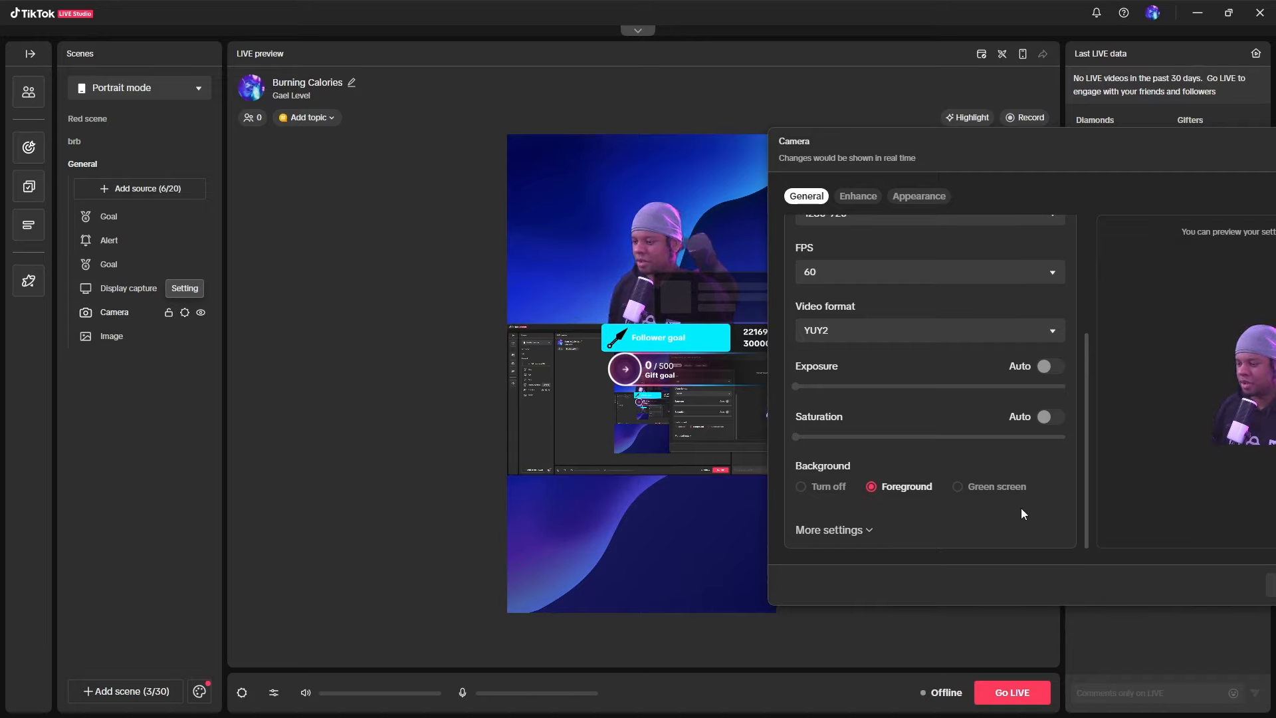
left_click(957, 487)
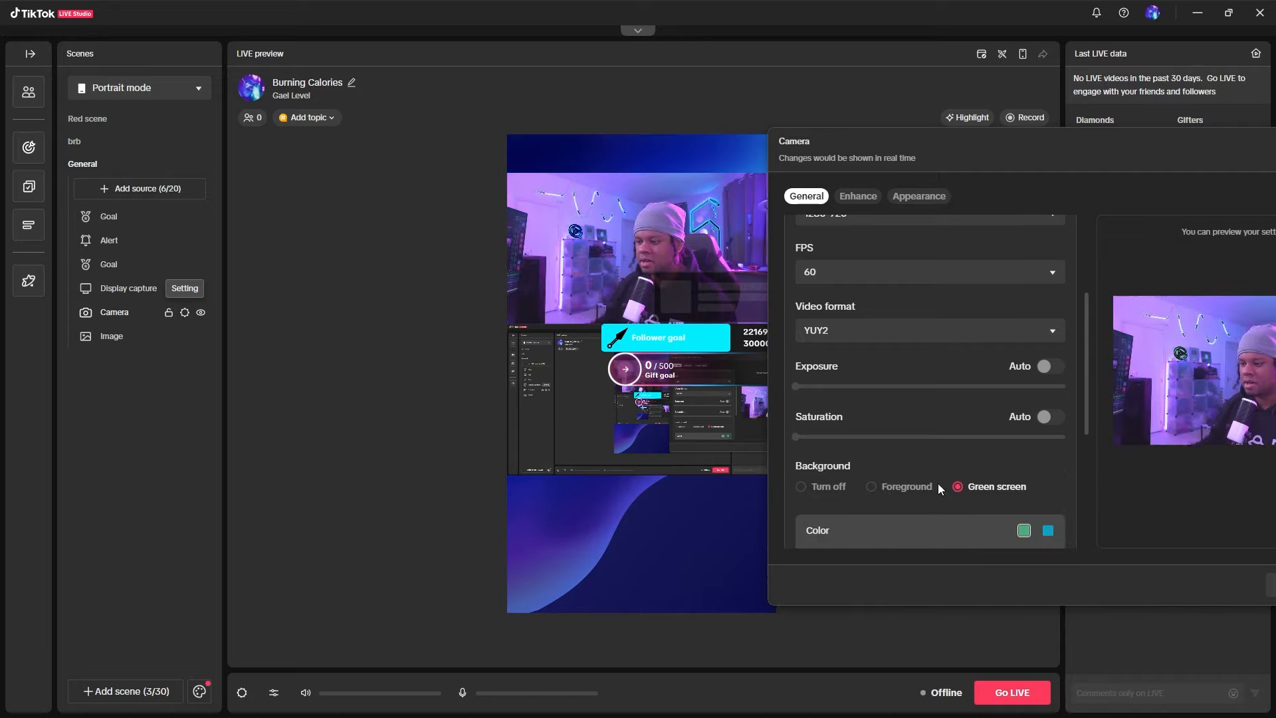
scroll(931, 493, "down", 2)
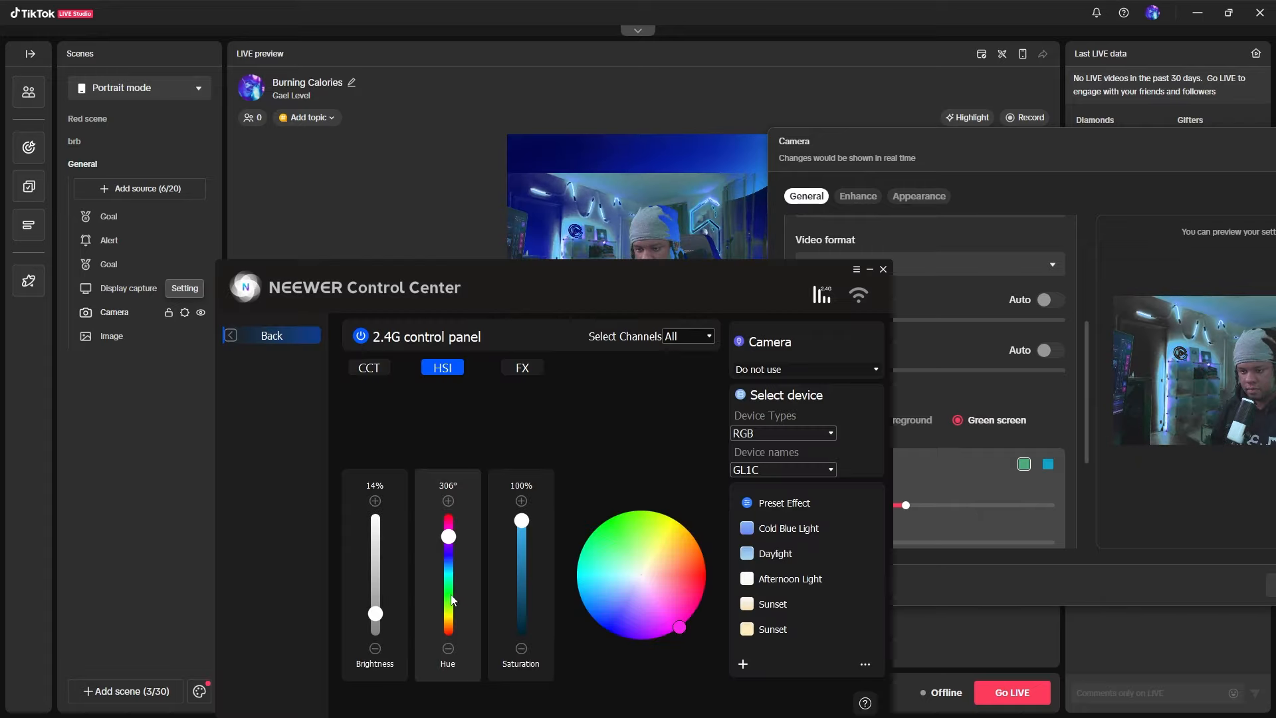
left_click(450, 592)
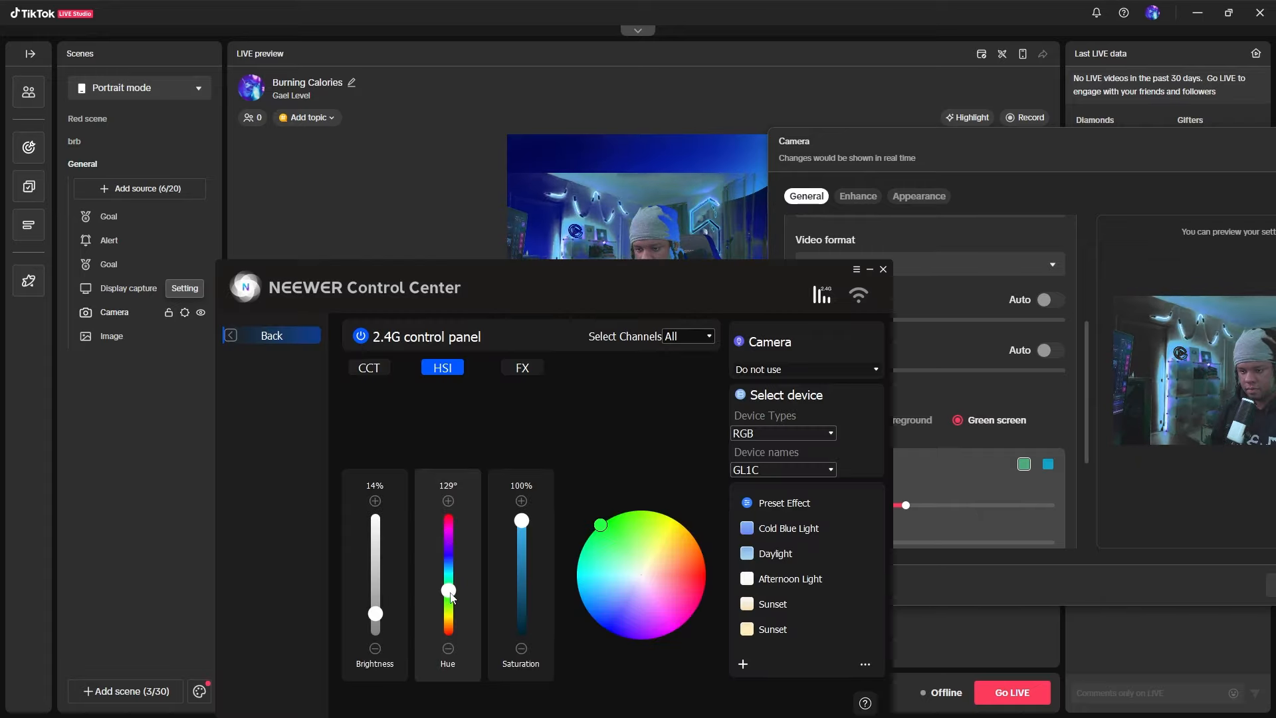
left_click_drag(450, 592, 449, 596)
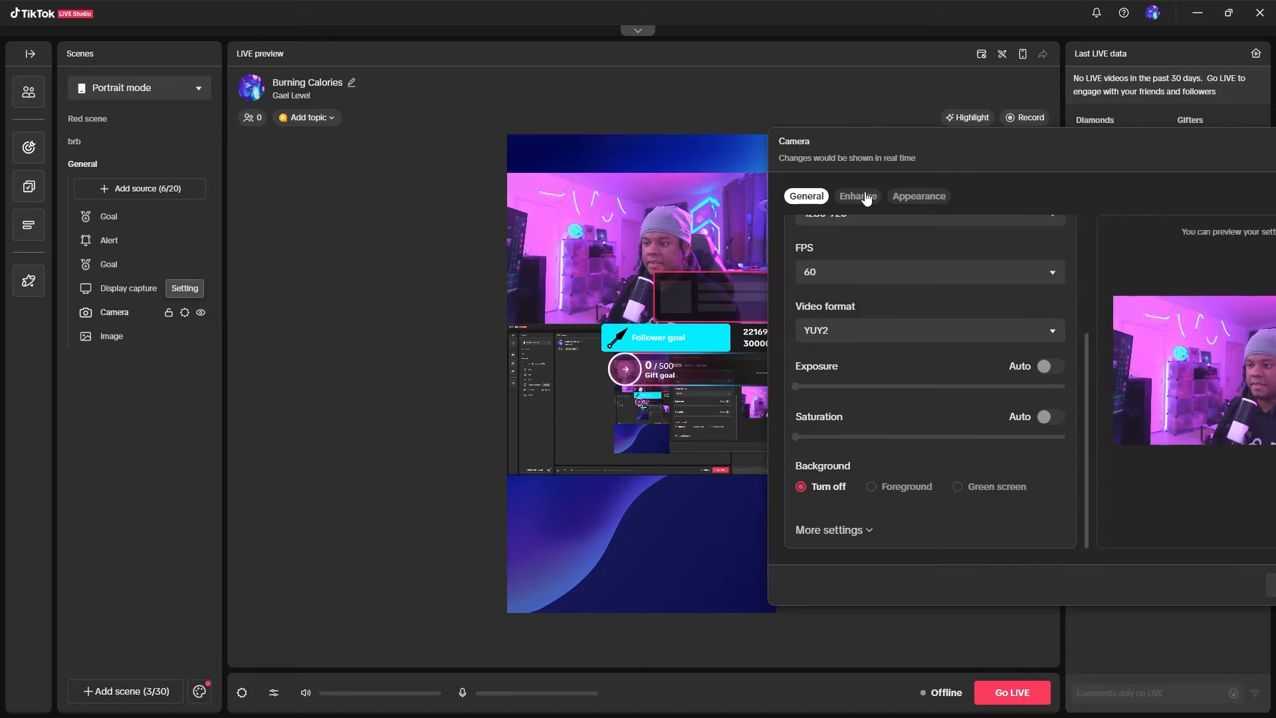
Turn on Enhance for the camera, and enlarge the camera picture to fill the upper part of the portrait canvas.
left_click(866, 198)
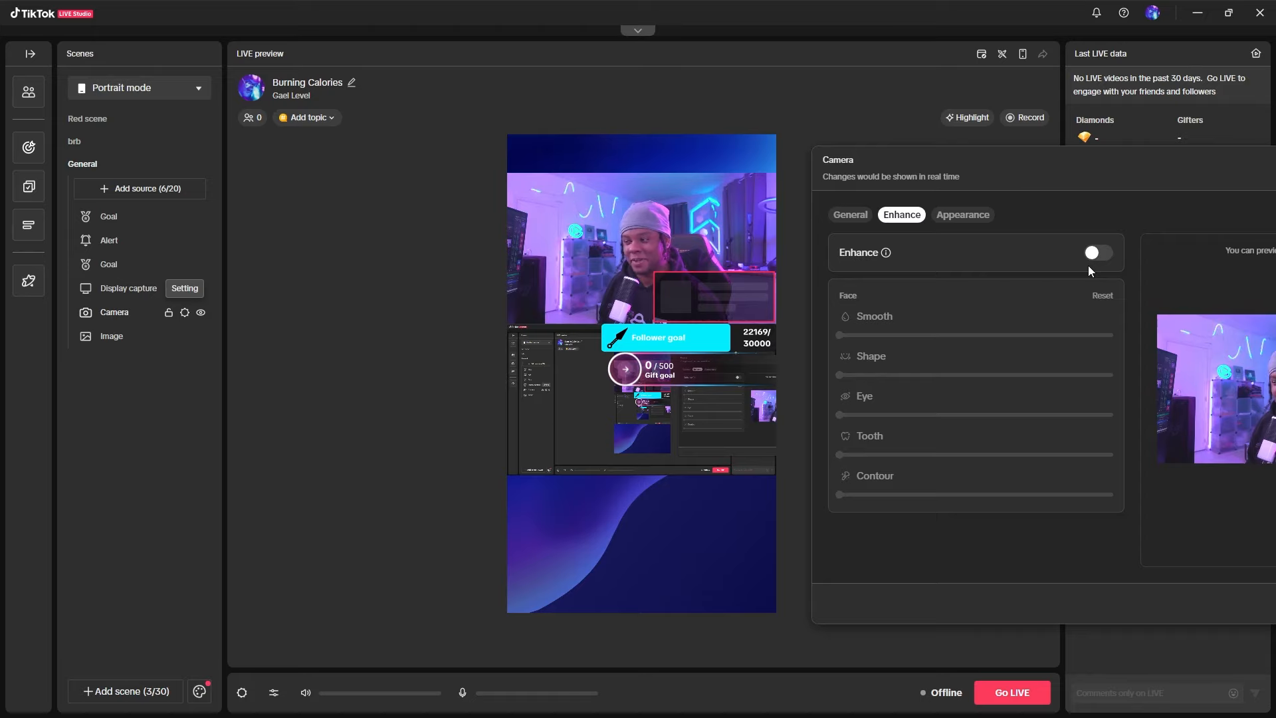
left_click(1091, 257)
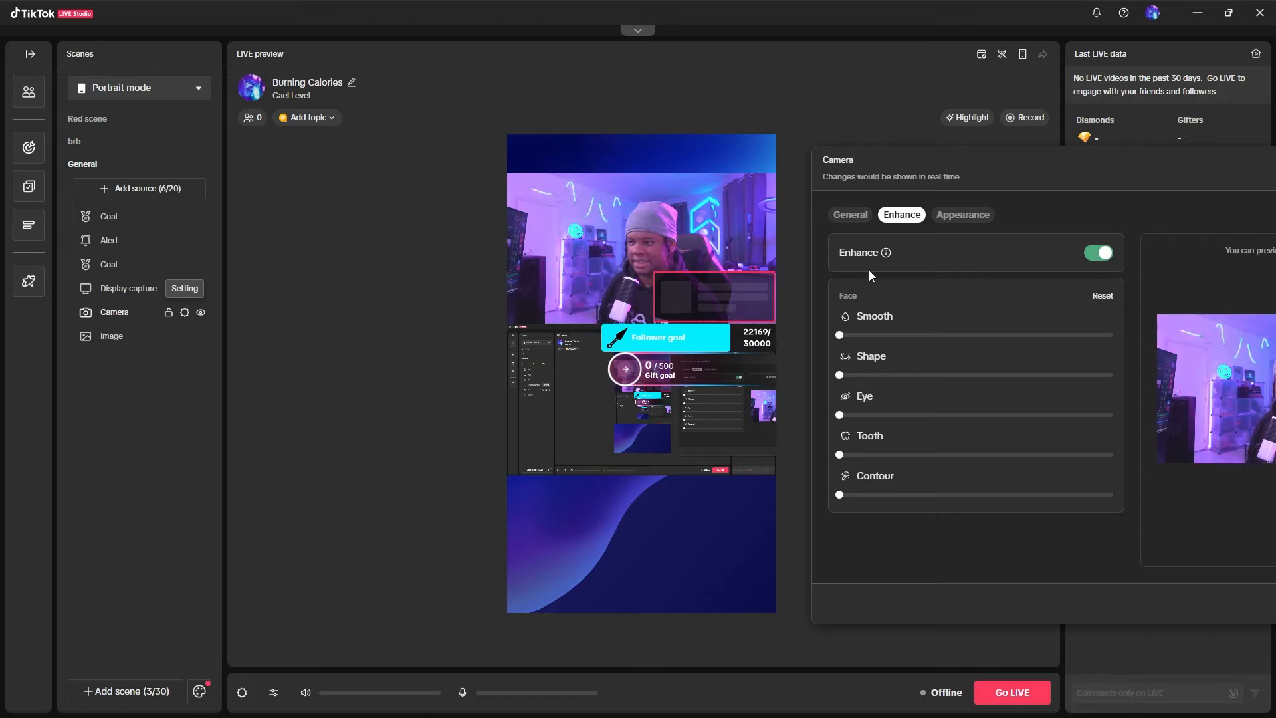
left_click(570, 279)
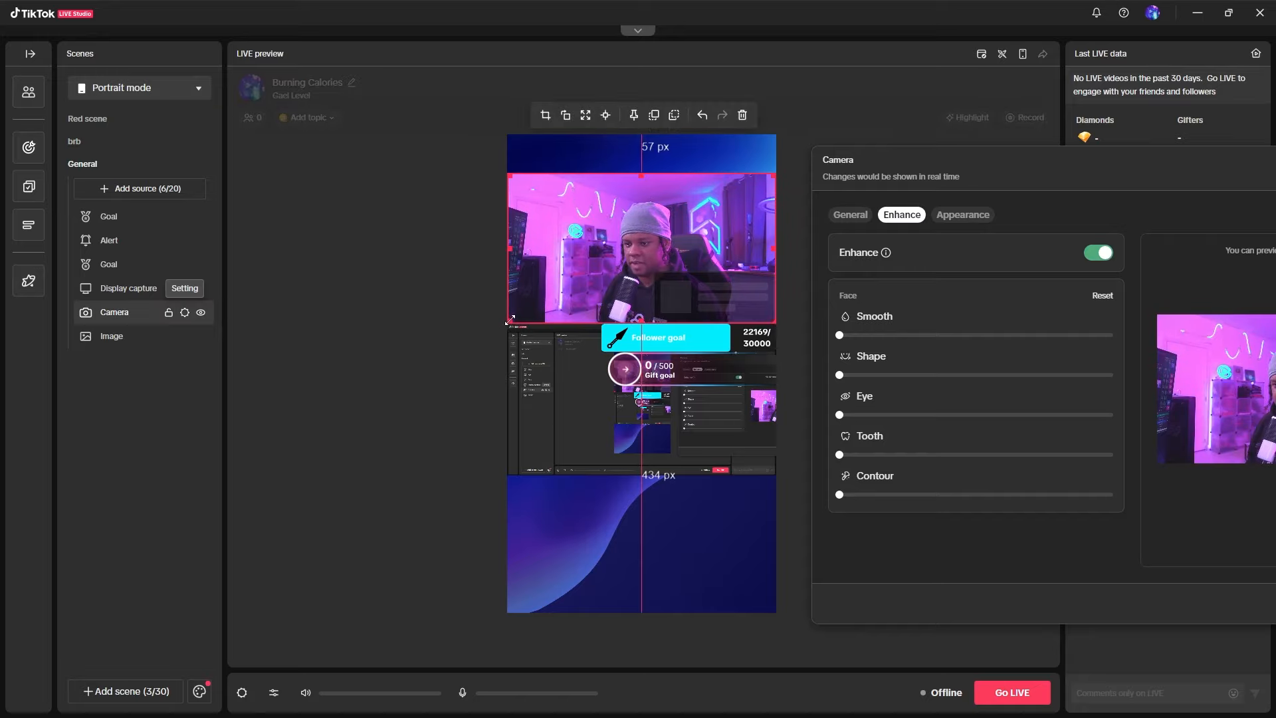
left_click_drag(510, 319, 413, 418)
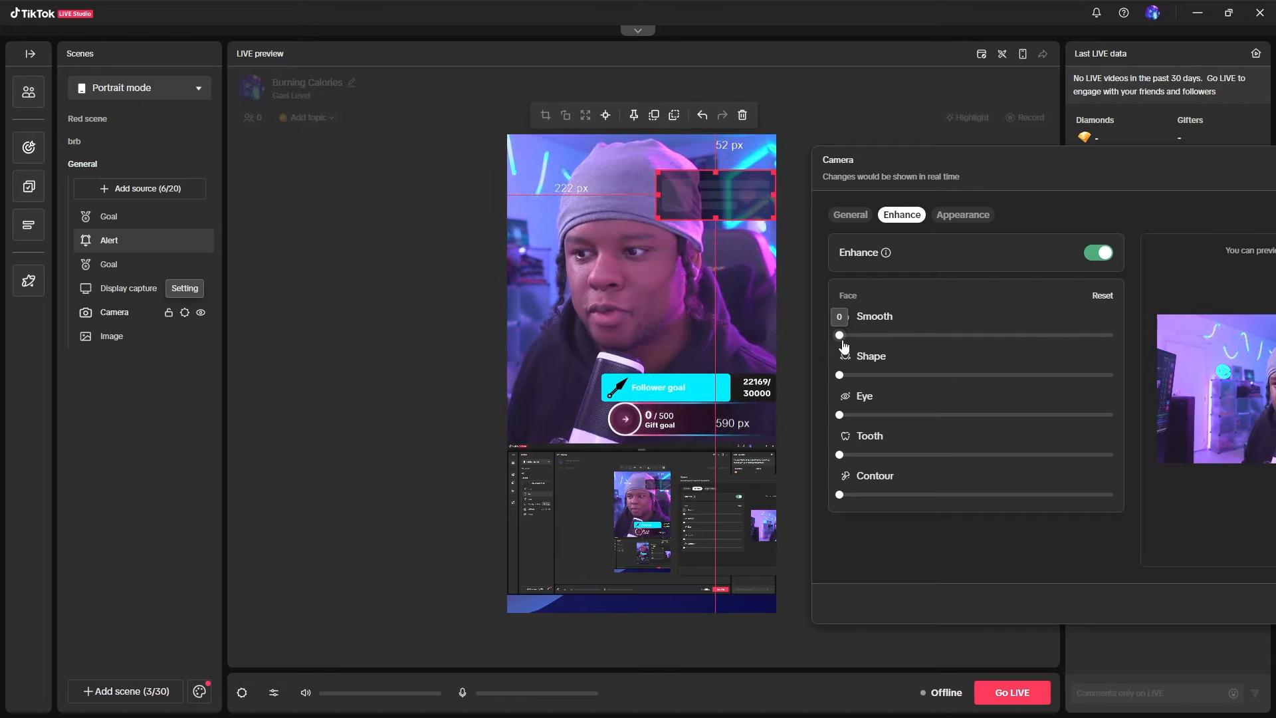
Try the Smooth face enhancement at its maximum, return it to 0, and try out the Shape adjustment.
left_click_drag(842, 339, 1126, 335)
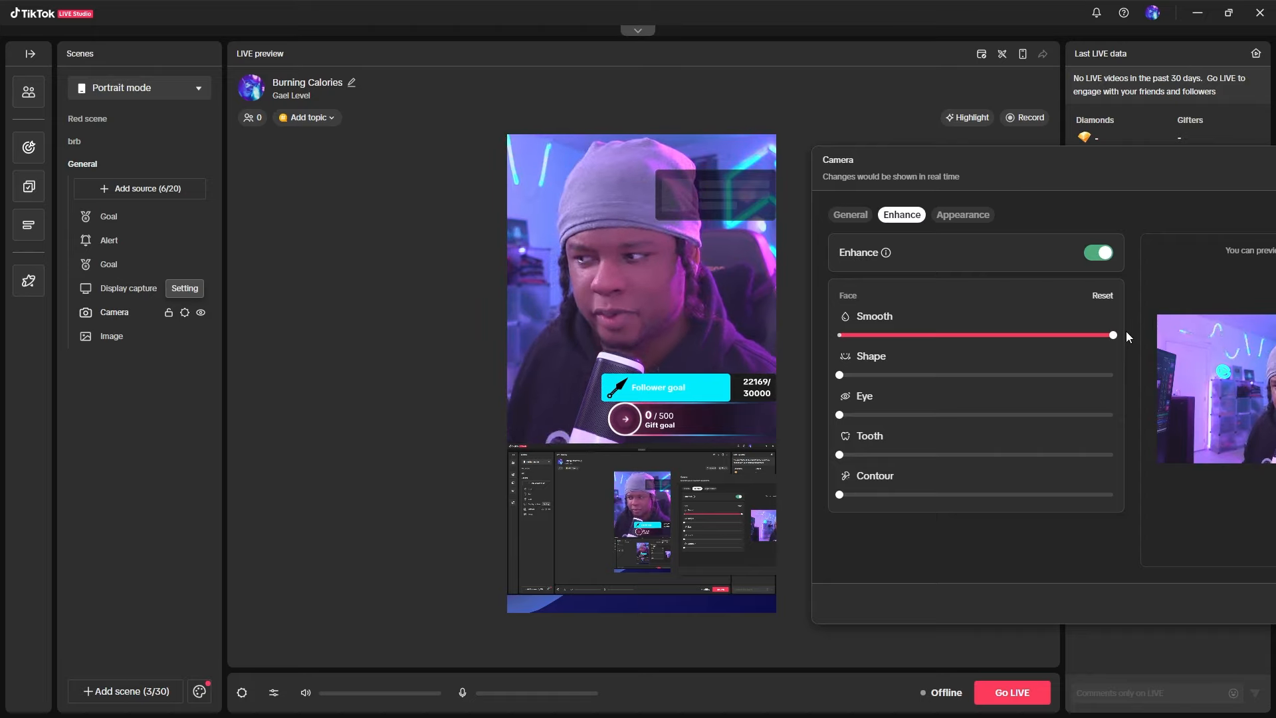
mouse_move(1119, 338)
left_click_drag(1119, 336, 839, 337)
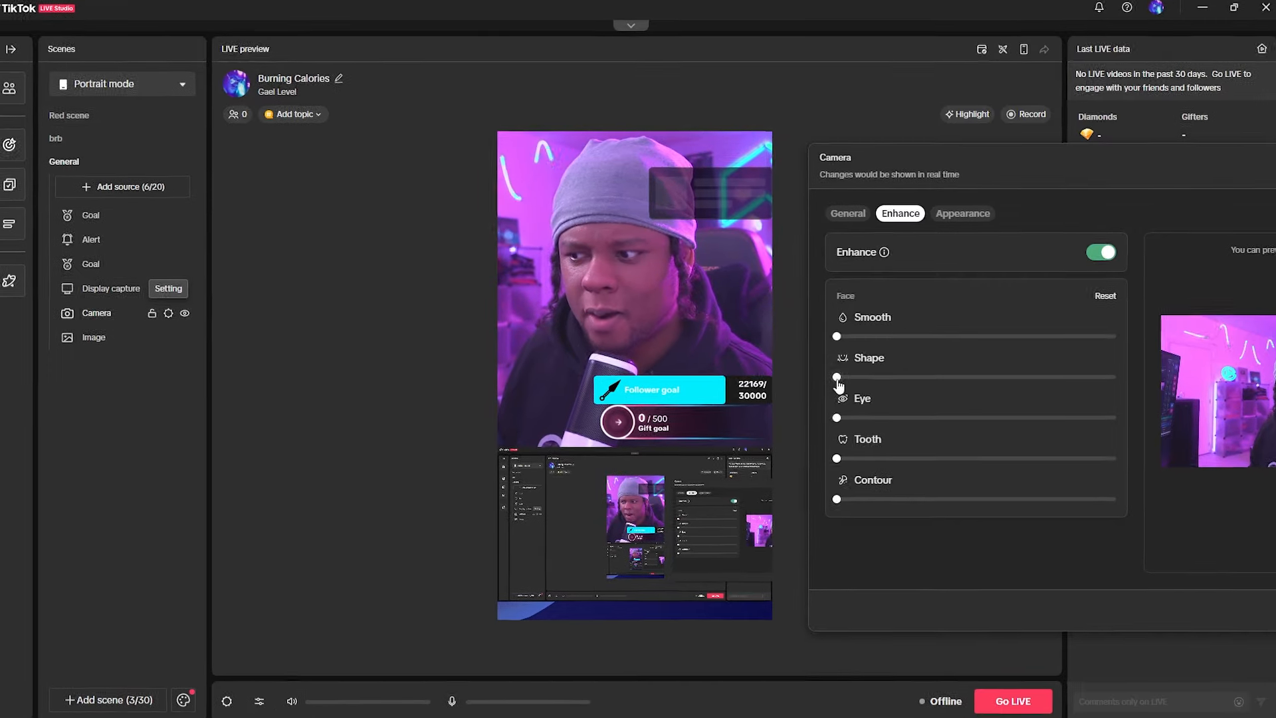
mouse_move(838, 379)
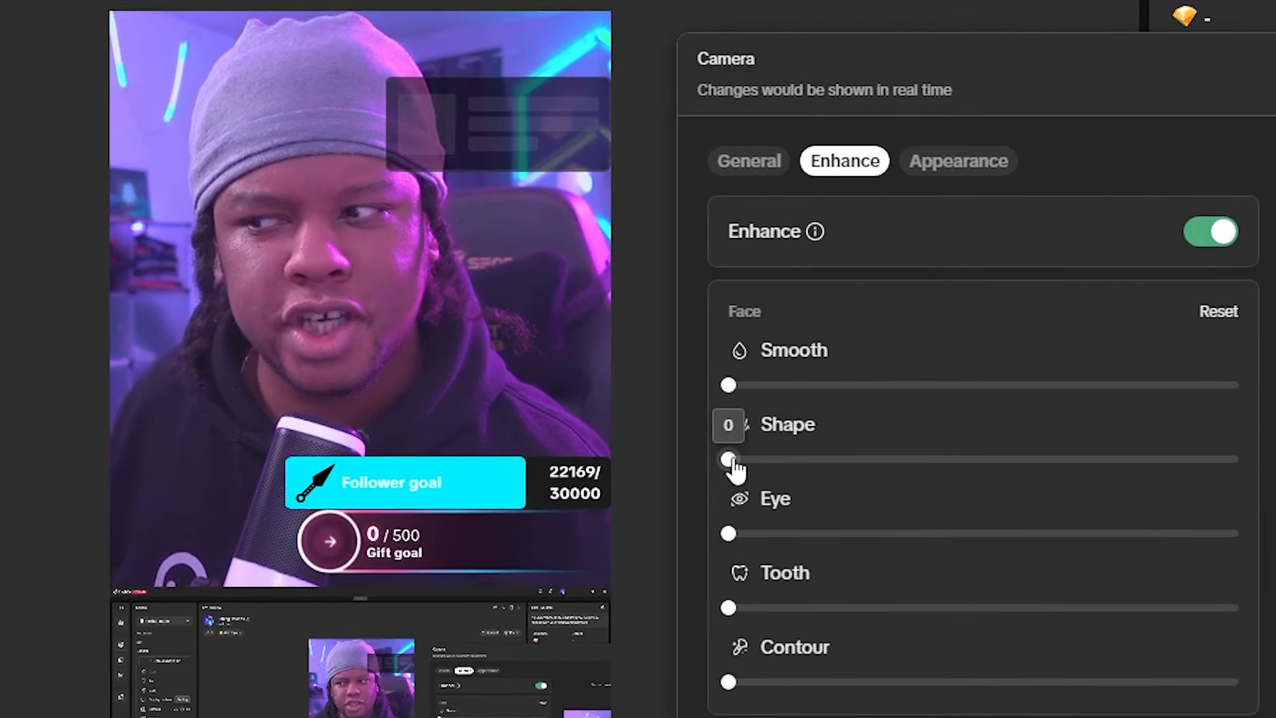
left_click_drag(733, 459, 718, 493)
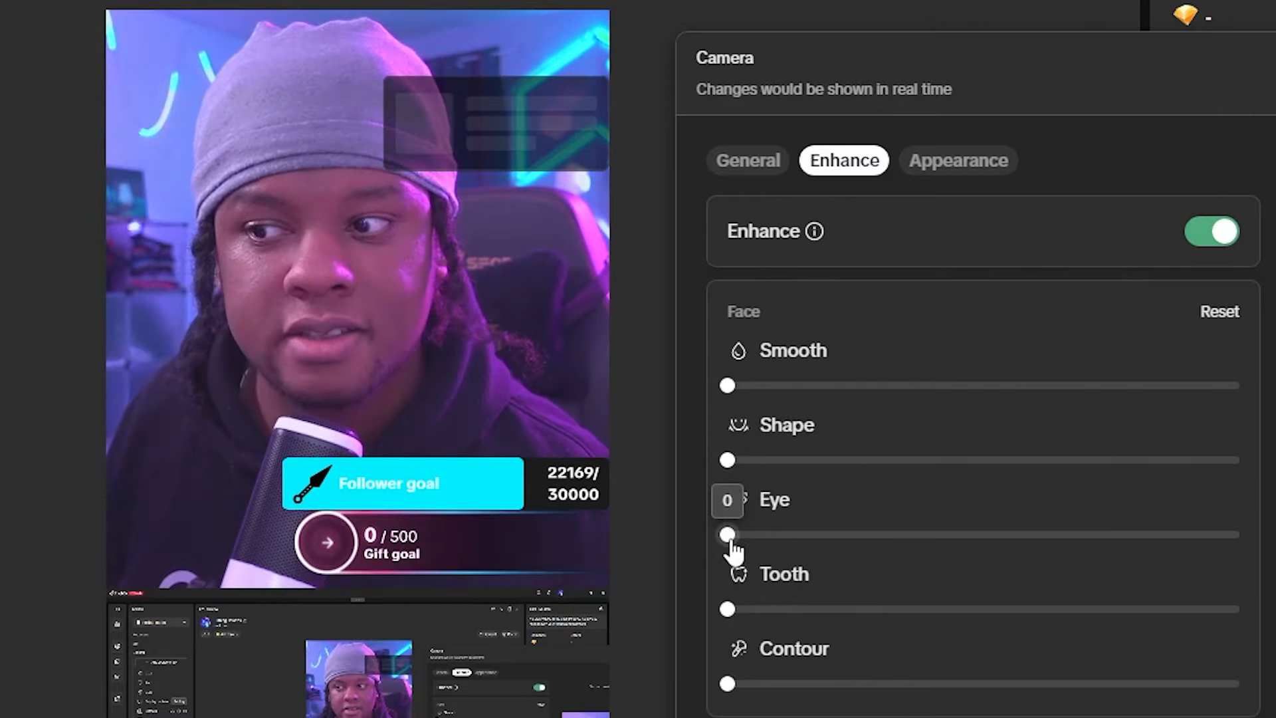
Try out the Eye and Contour face enhancements, and turn off Enhance for the camera.
left_click_drag(731, 543, 671, 550)
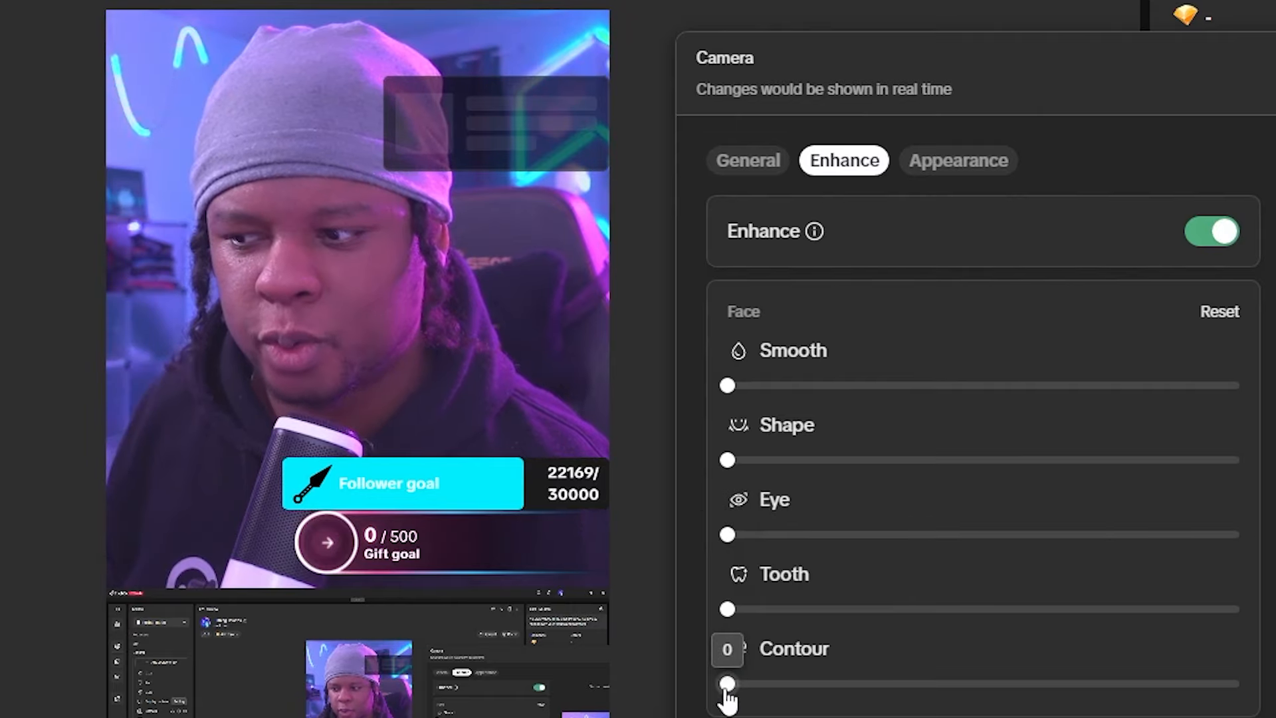
left_click_drag(727, 692, 1156, 673)
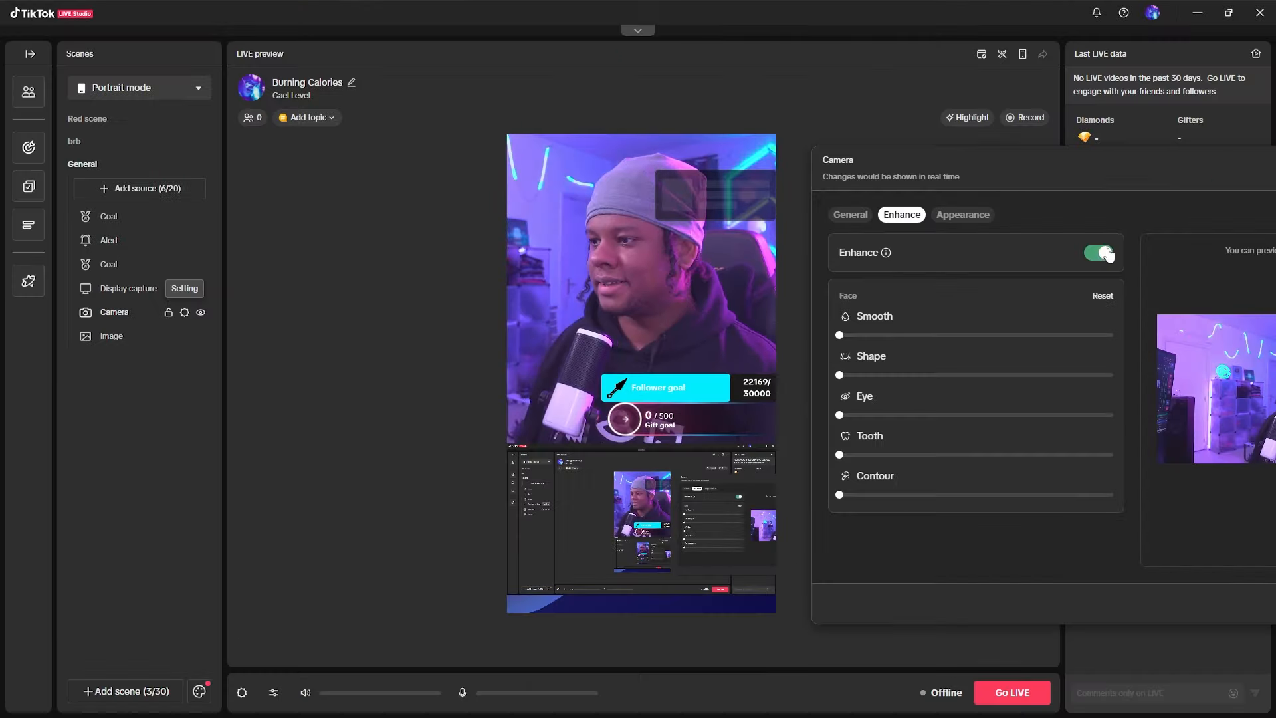
left_click(1224, 237)
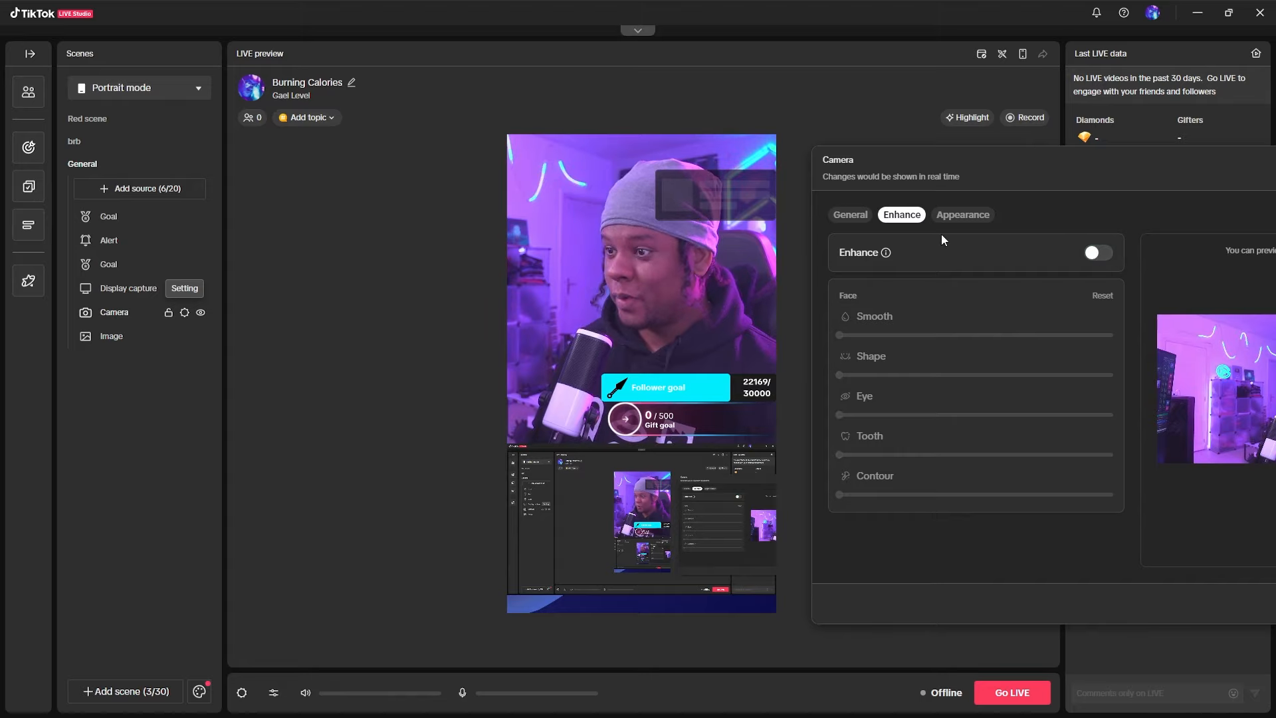
Give the camera the Aurora frame, check it in both previews, and browse the other camera appearances.
left_click(968, 218)
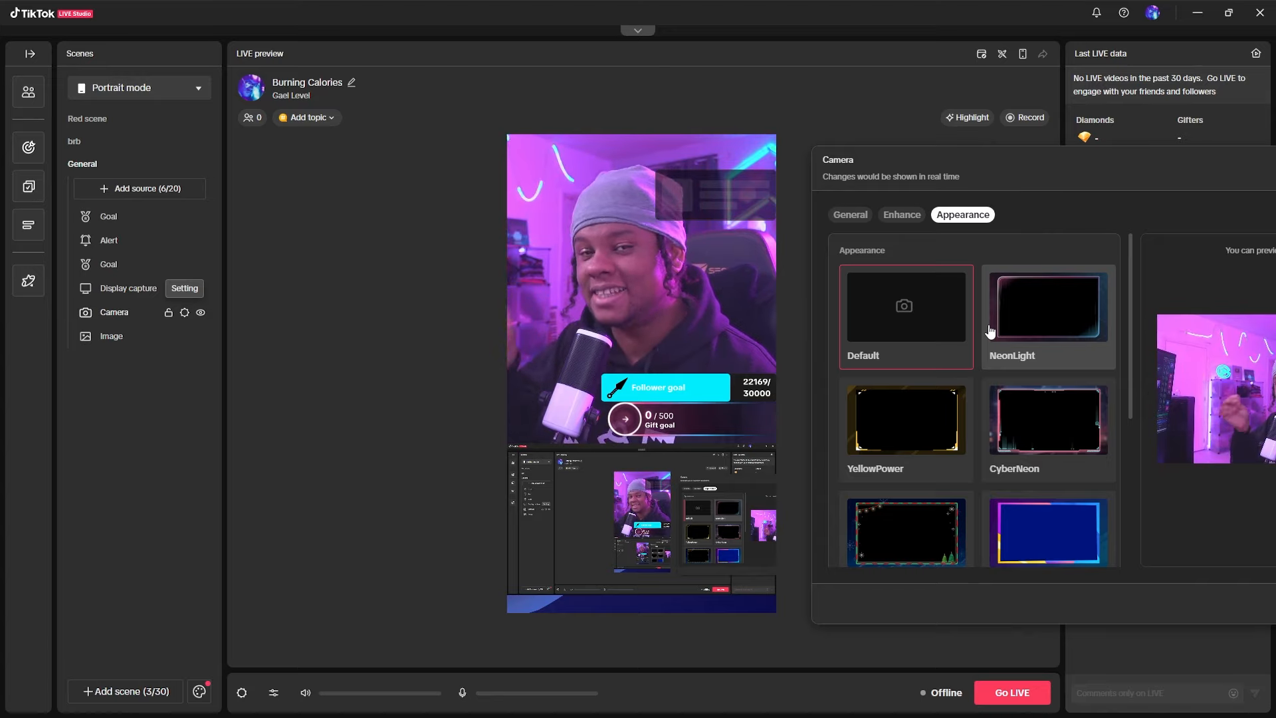
scroll(970, 390, "down", 4)
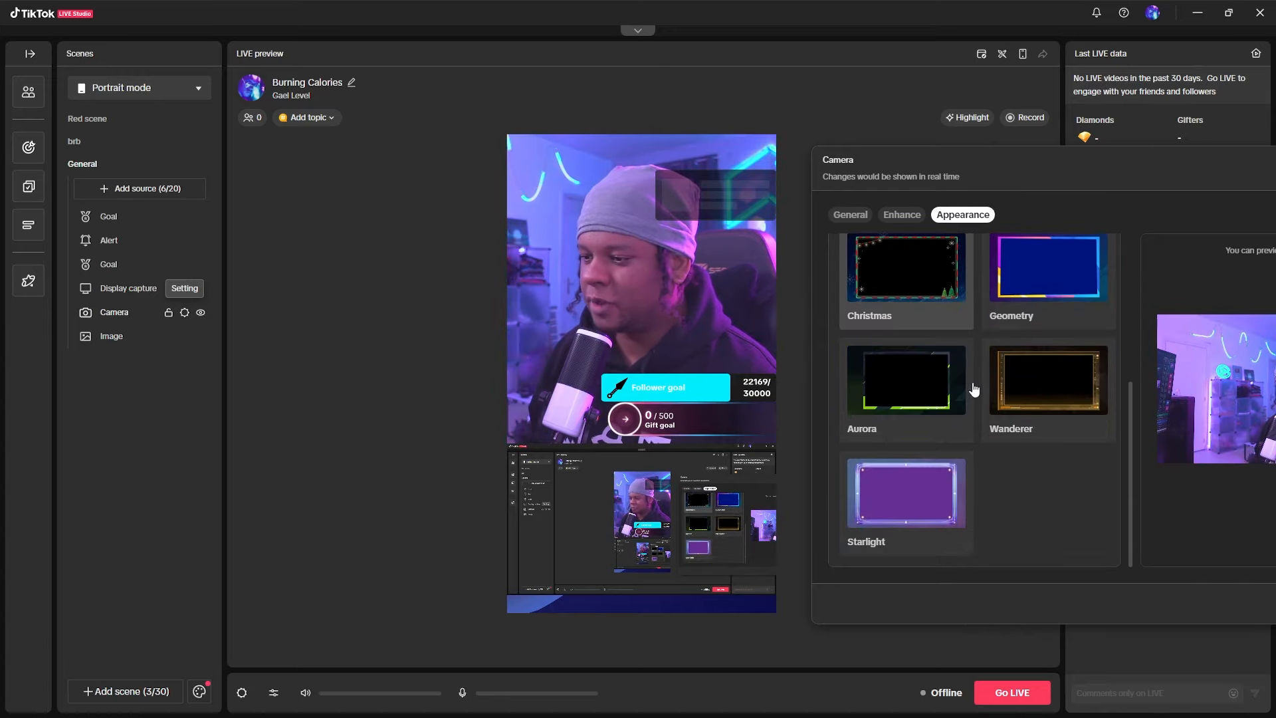
left_click_drag(996, 170, 965, 153)
left_click(874, 362)
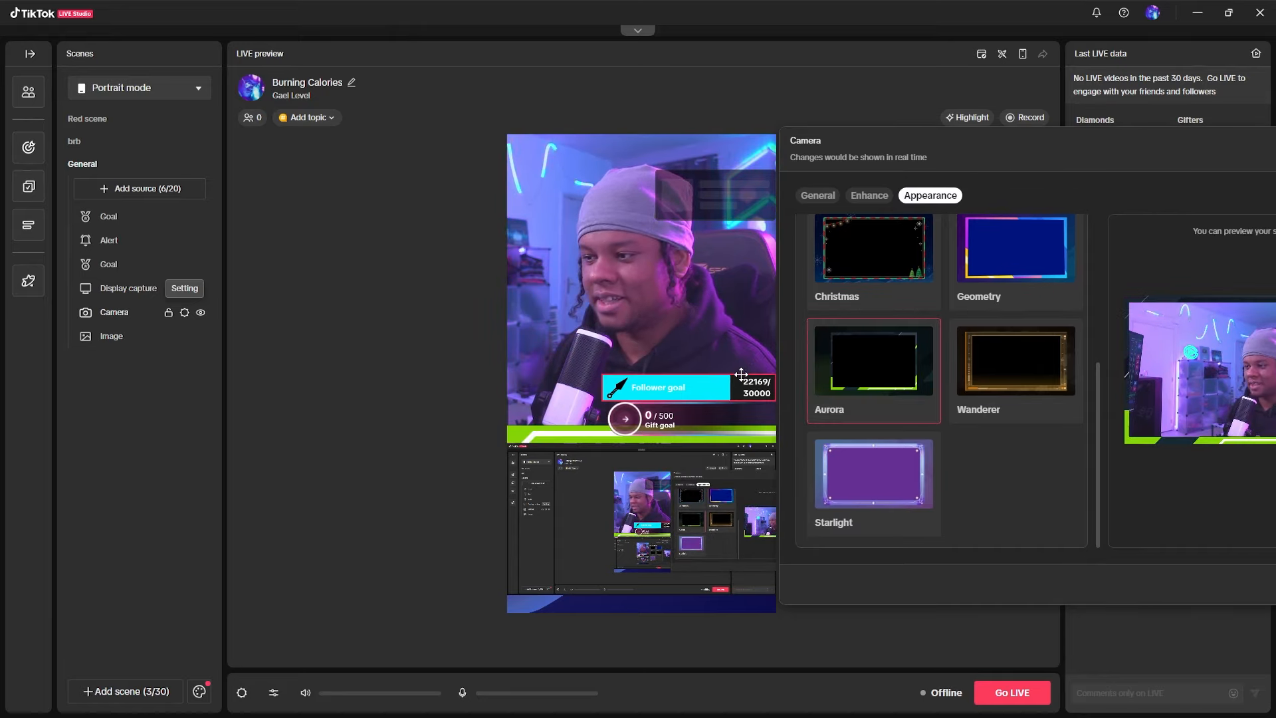
left_click_drag(1064, 152, 705, 134)
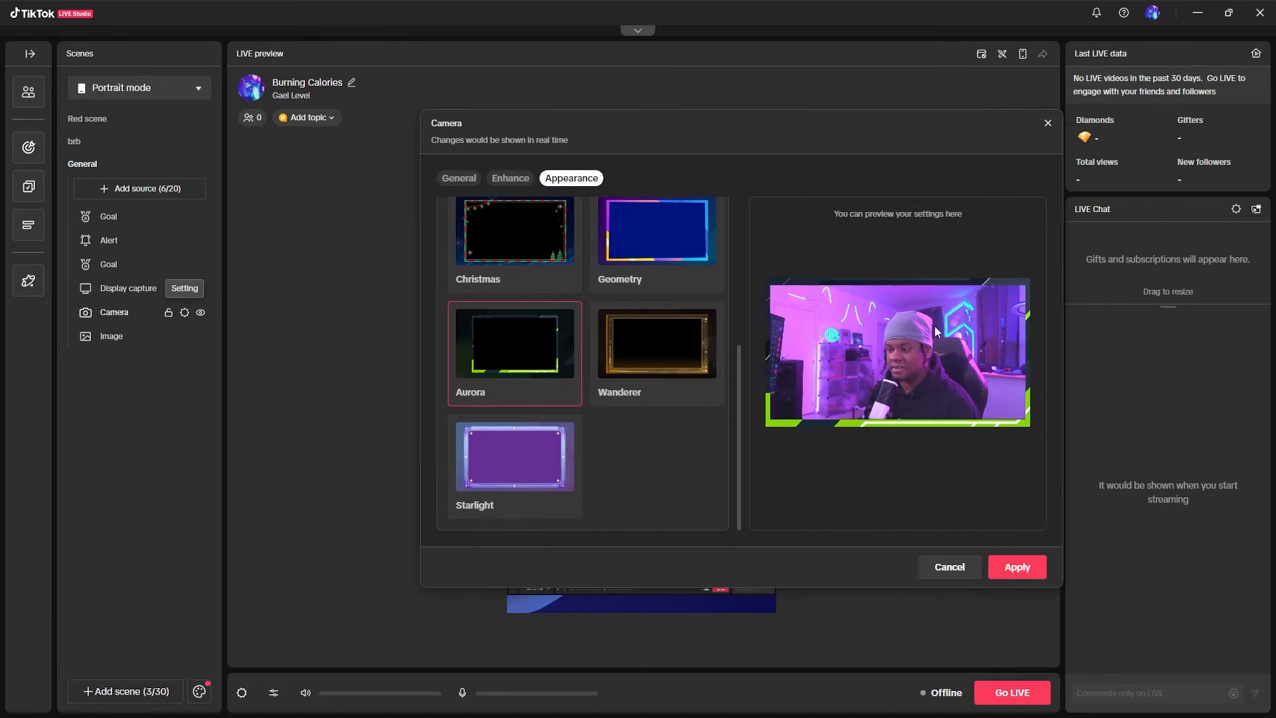
left_click_drag(555, 143, 862, 176)
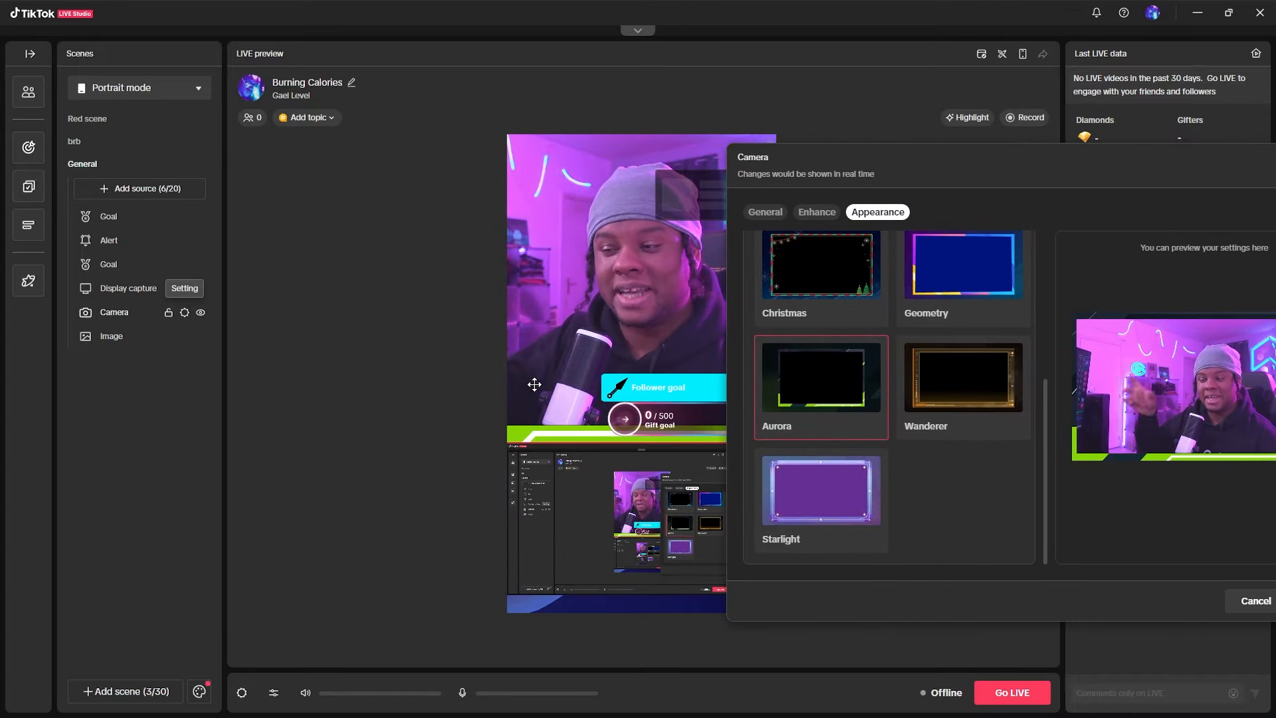
scroll(882, 426, "up", 5)
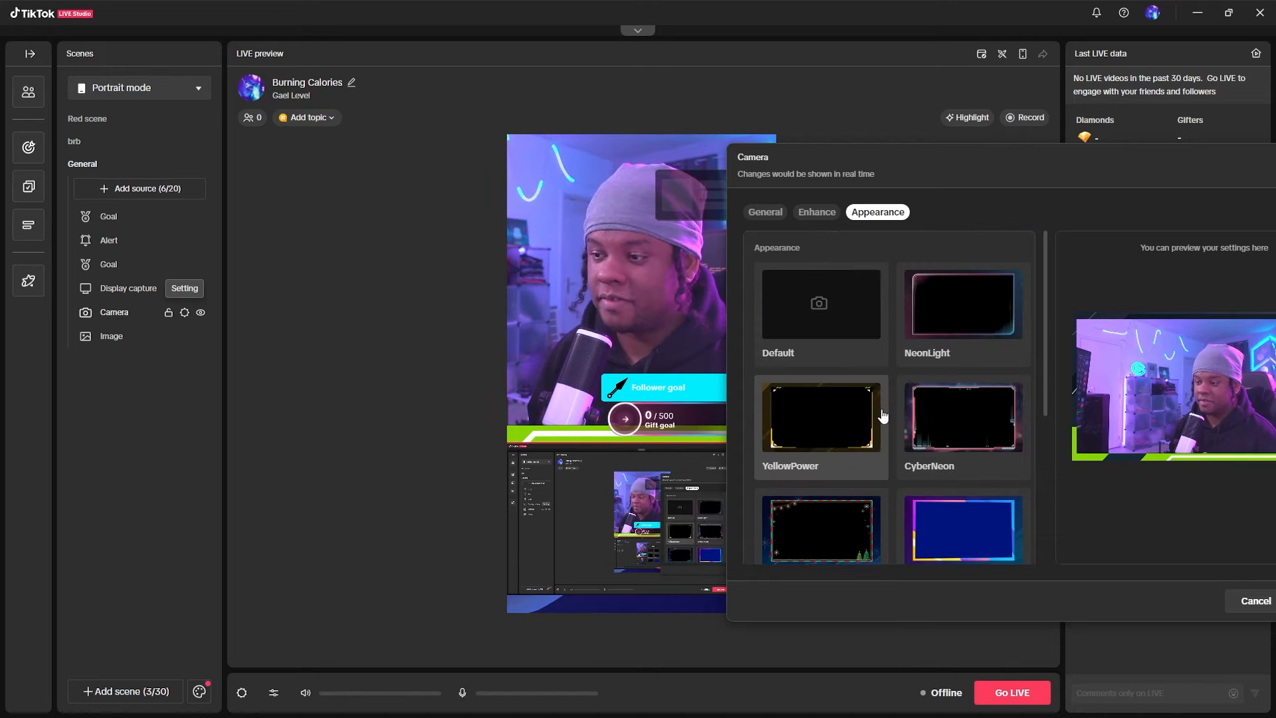
scroll(884, 419, "down", 5)
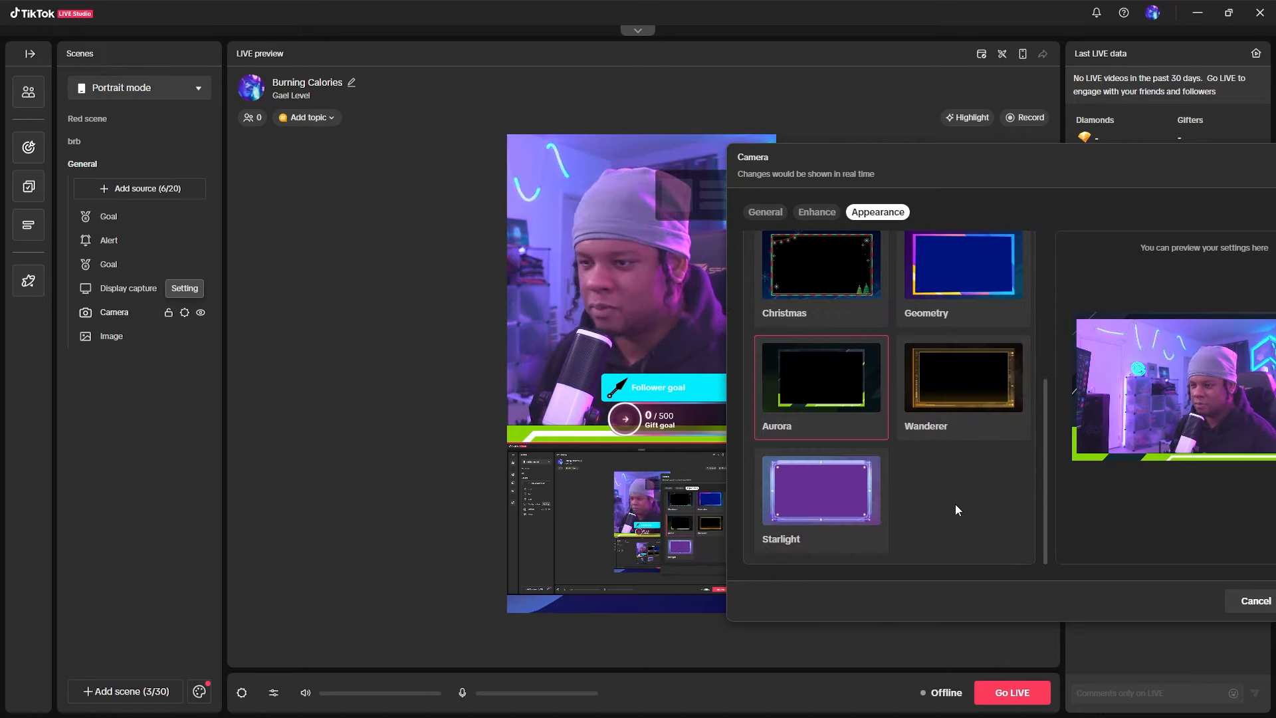
Shrink and lower the camera picture to bring its frame into the canvas, and move the alert box just above the follower goal.
left_click(518, 358)
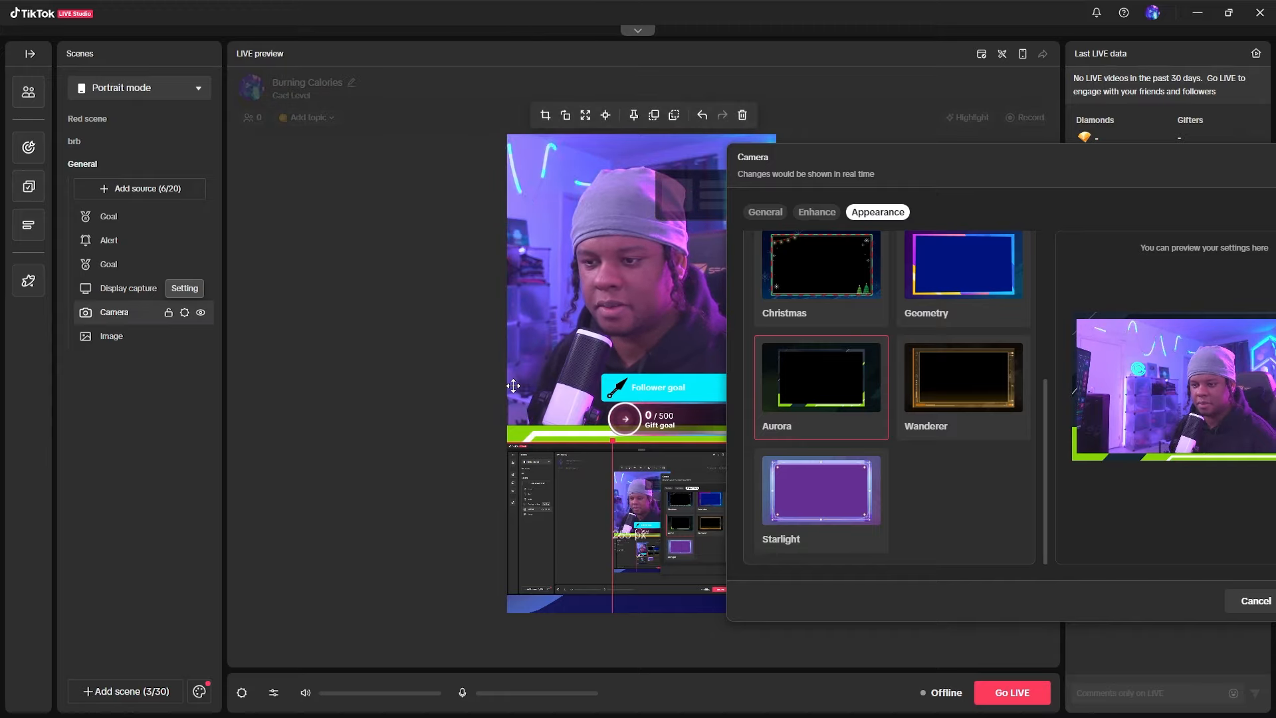
mouse_move(512, 385)
left_mouse_down()
mouse_move(689, 284)
mouse_move(525, 345)
mouse_move(509, 365)
left_mouse_up()
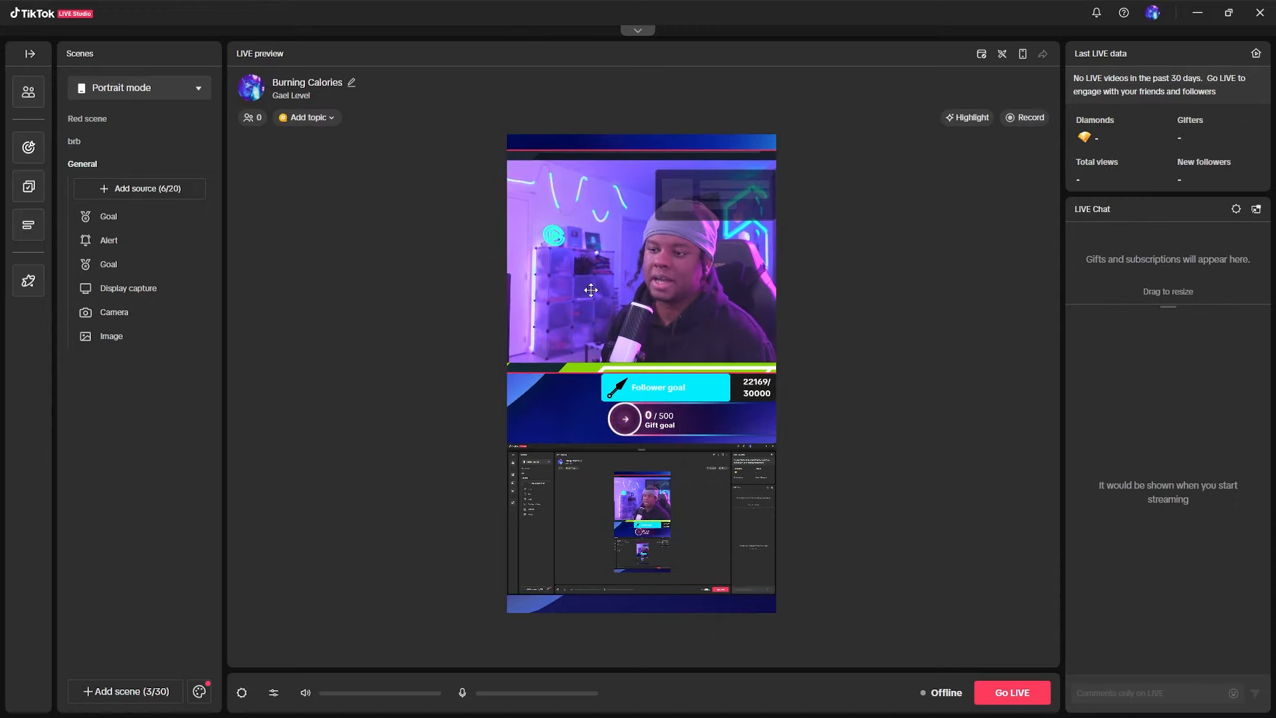
mouse_move(591, 289)
left_mouse_down()
mouse_move(571, 280)
mouse_move(576, 253)
mouse_move(587, 295)
left_mouse_up()
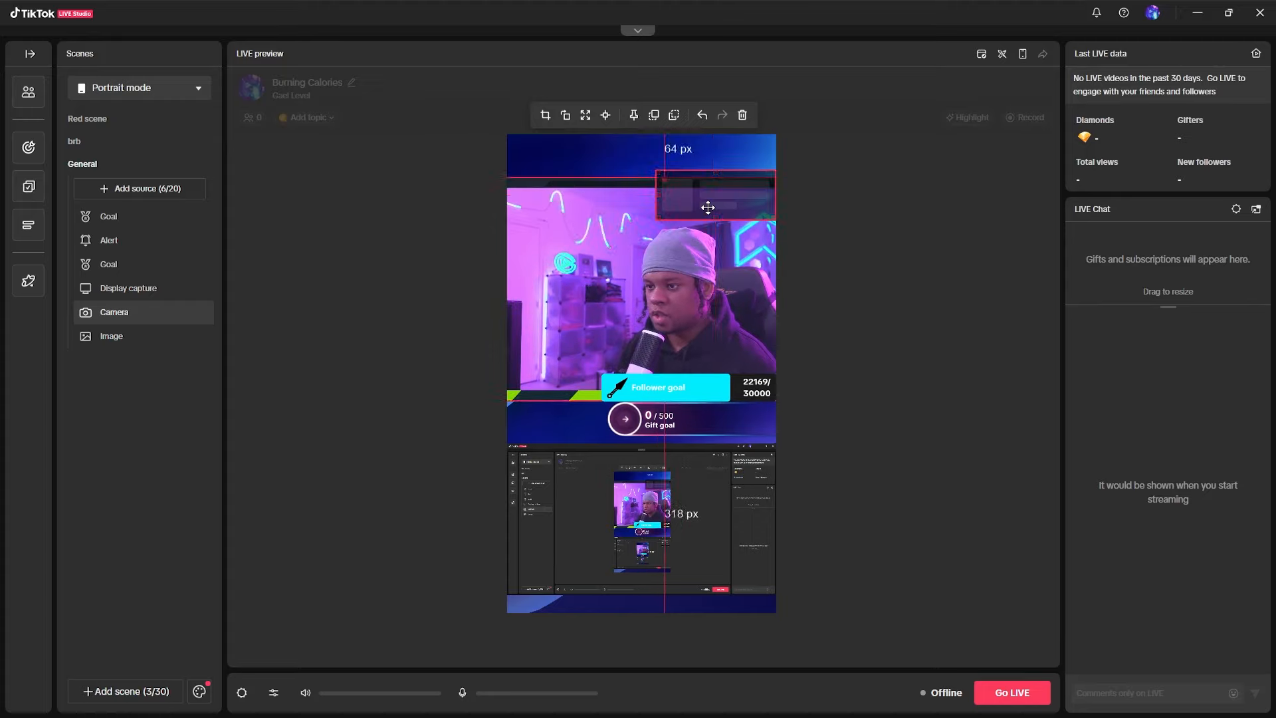
left_click_drag(704, 208, 709, 165)
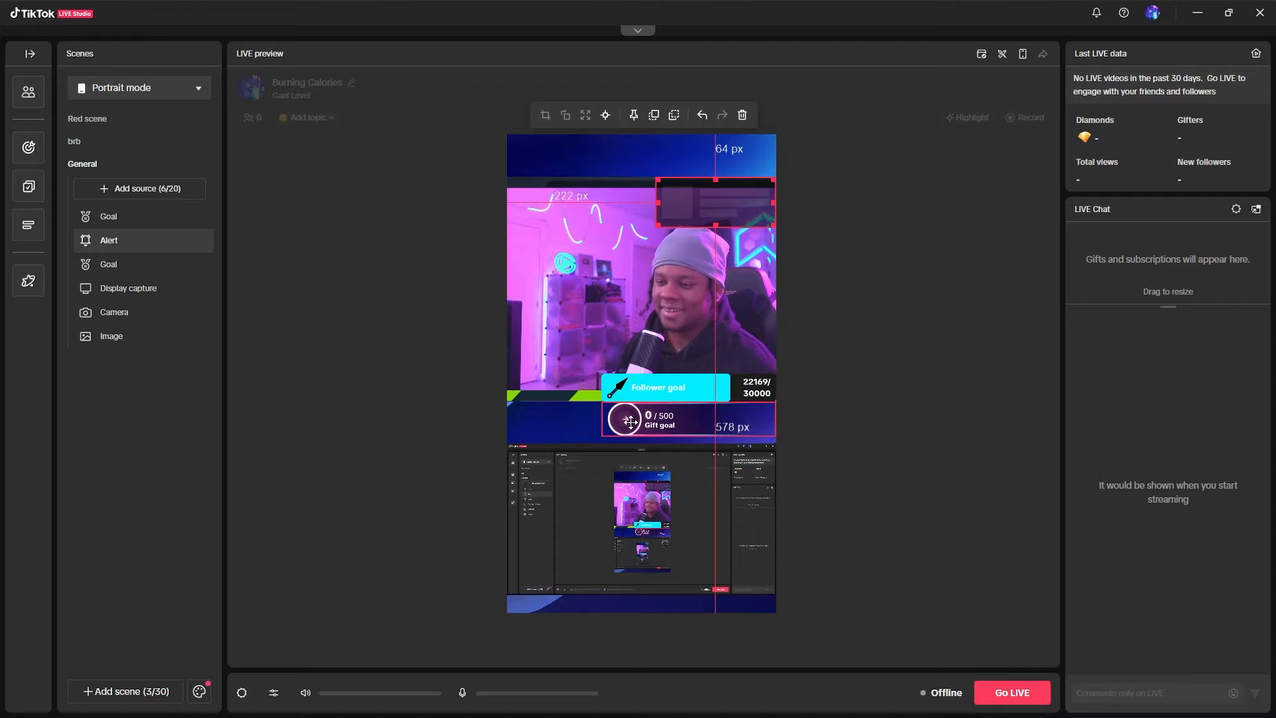
left_click_drag(684, 207, 684, 495)
Hide the follower goal and move the display capture up directly beneath the camera picture.
left_click(668, 393)
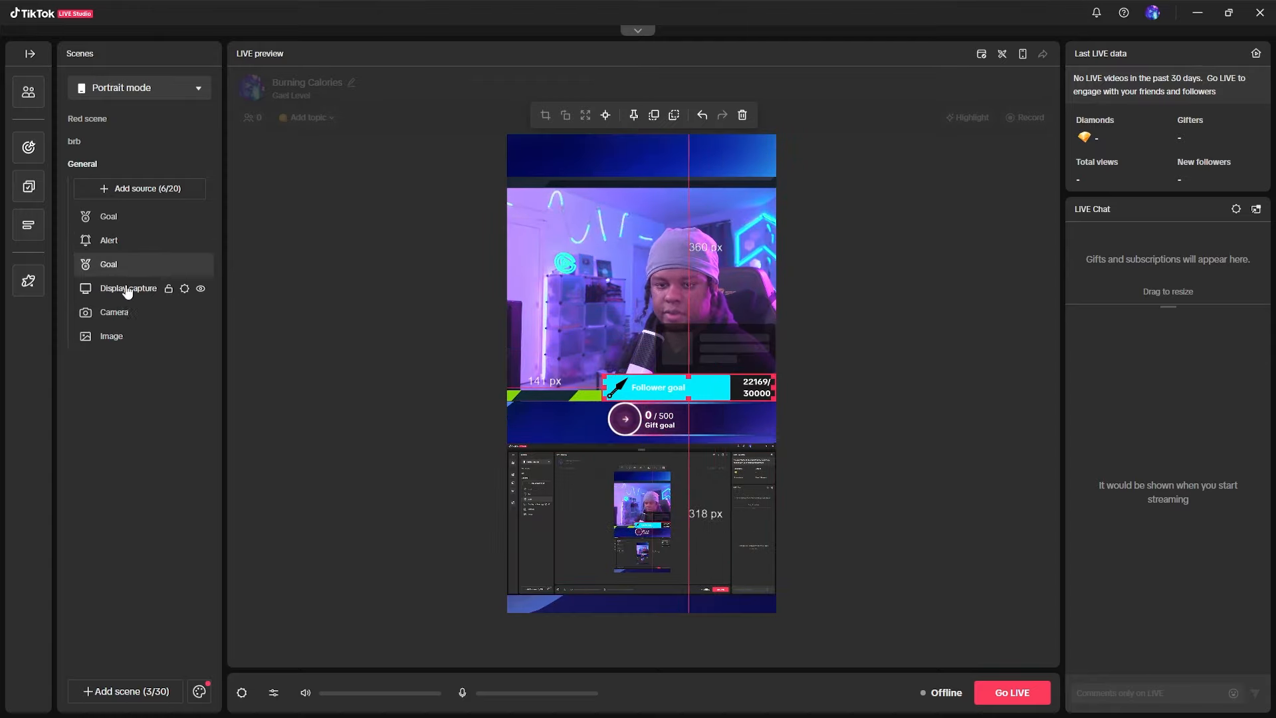
left_click_drag(584, 543, 582, 455)
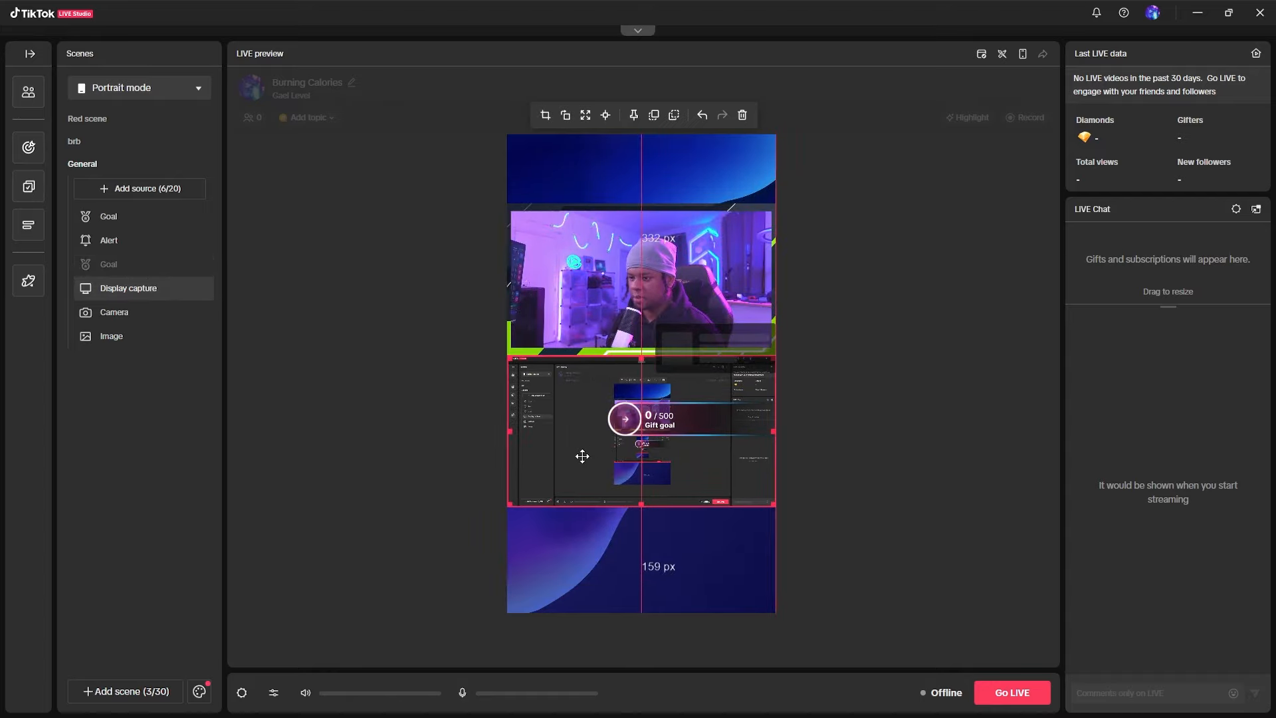
Place the gift goal at the left where camera and display capture meet, and the alert box in the camera picture's upper-left corner.
left_click_drag(667, 438, 551, 356)
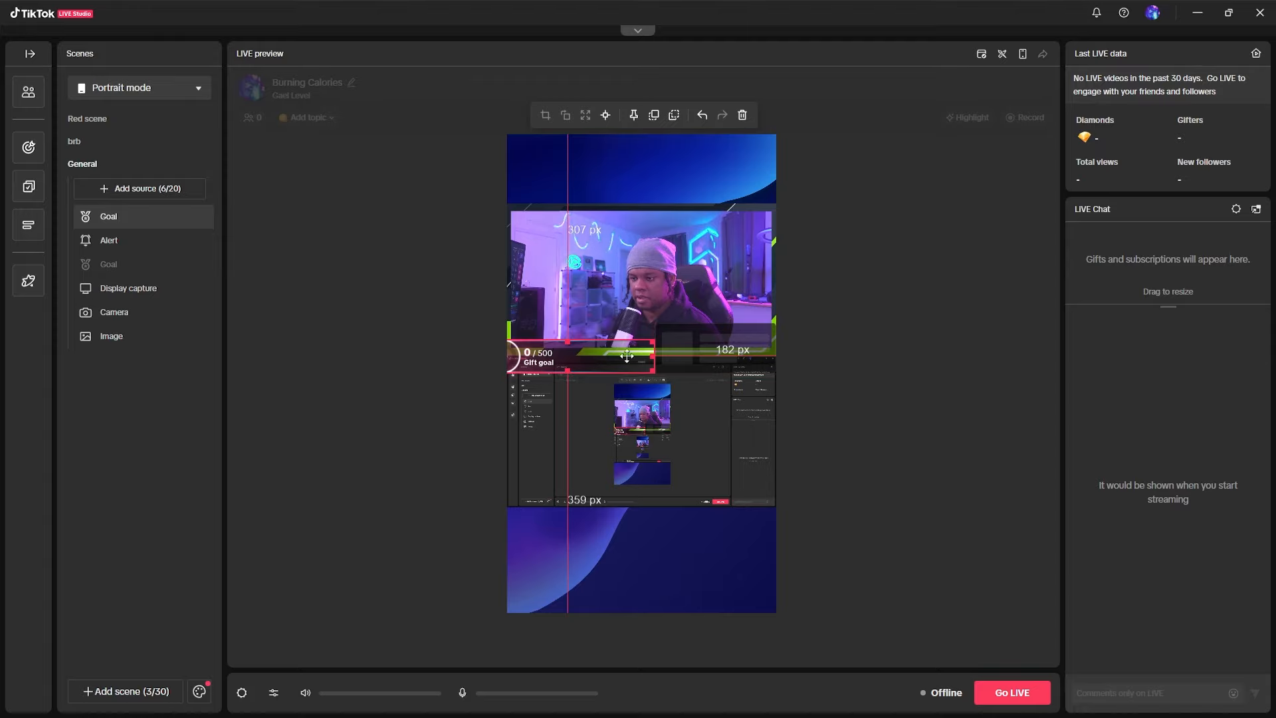
left_click_drag(698, 355, 561, 251)
left_click(420, 380)
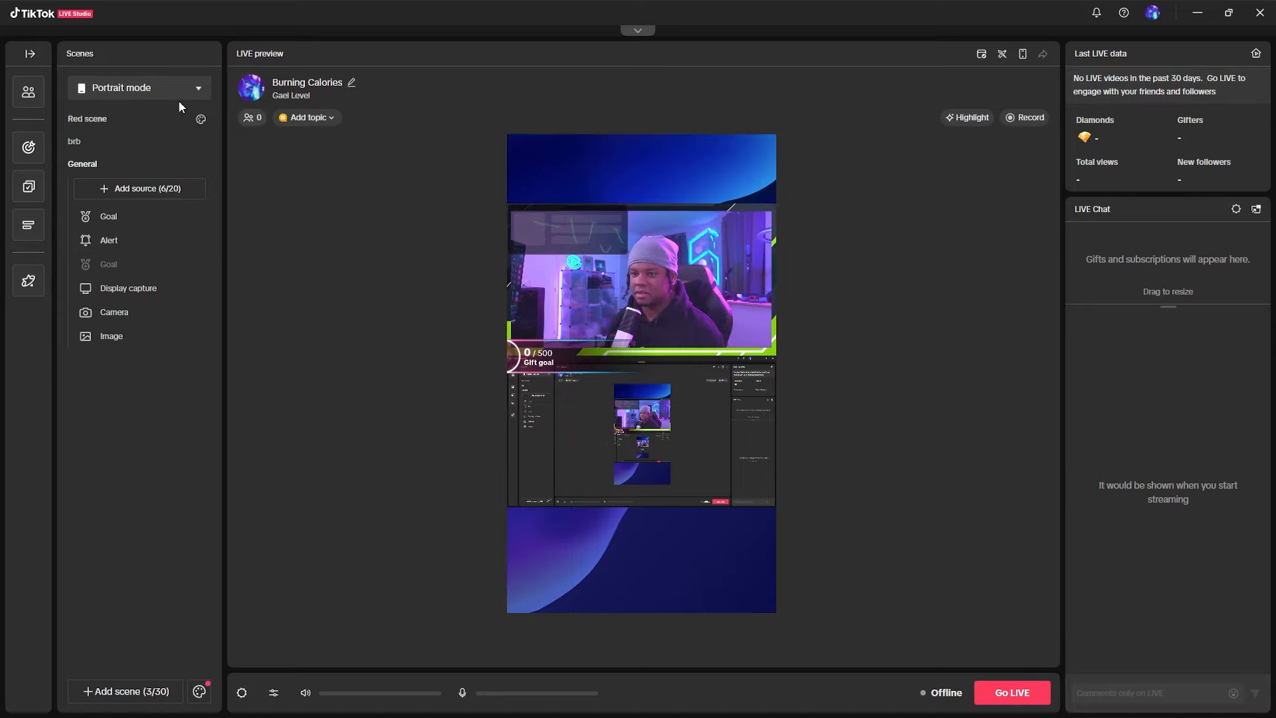
Open the stream's LIVE settings and browse the available game topics without choosing one.
left_click(353, 84)
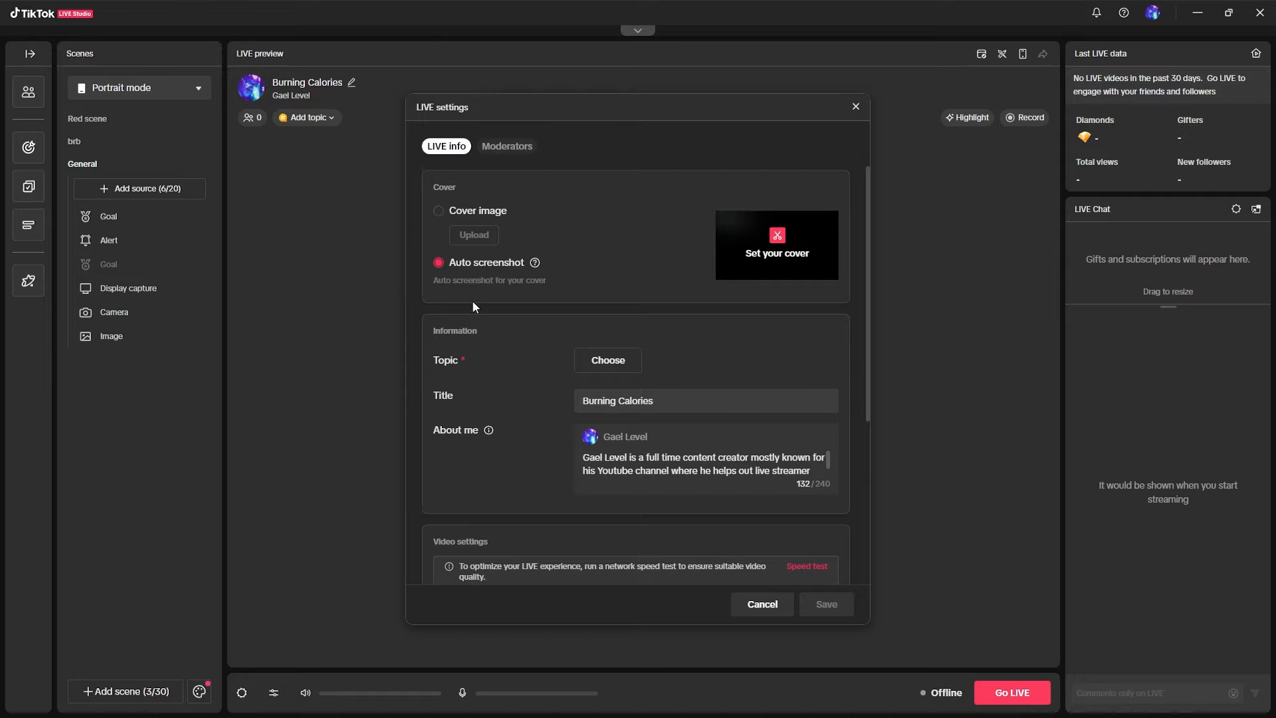
scroll(473, 305, "down", 1)
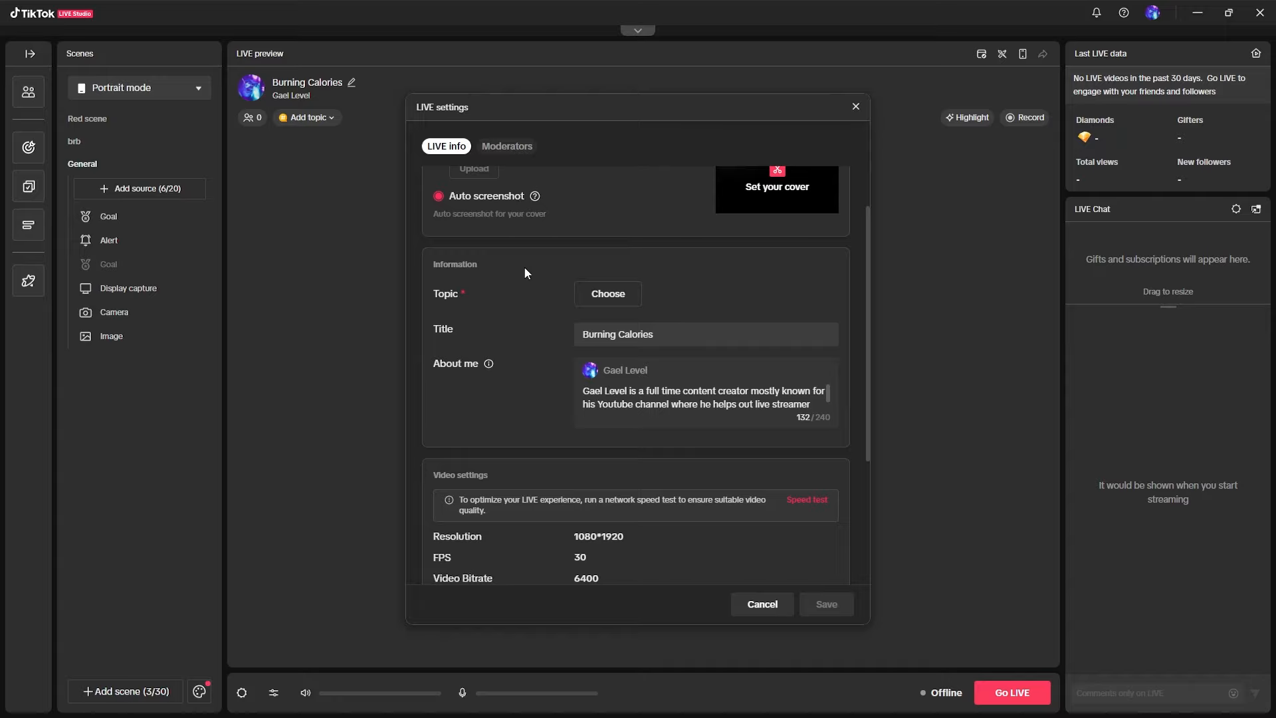
scroll(527, 273, "down", 1)
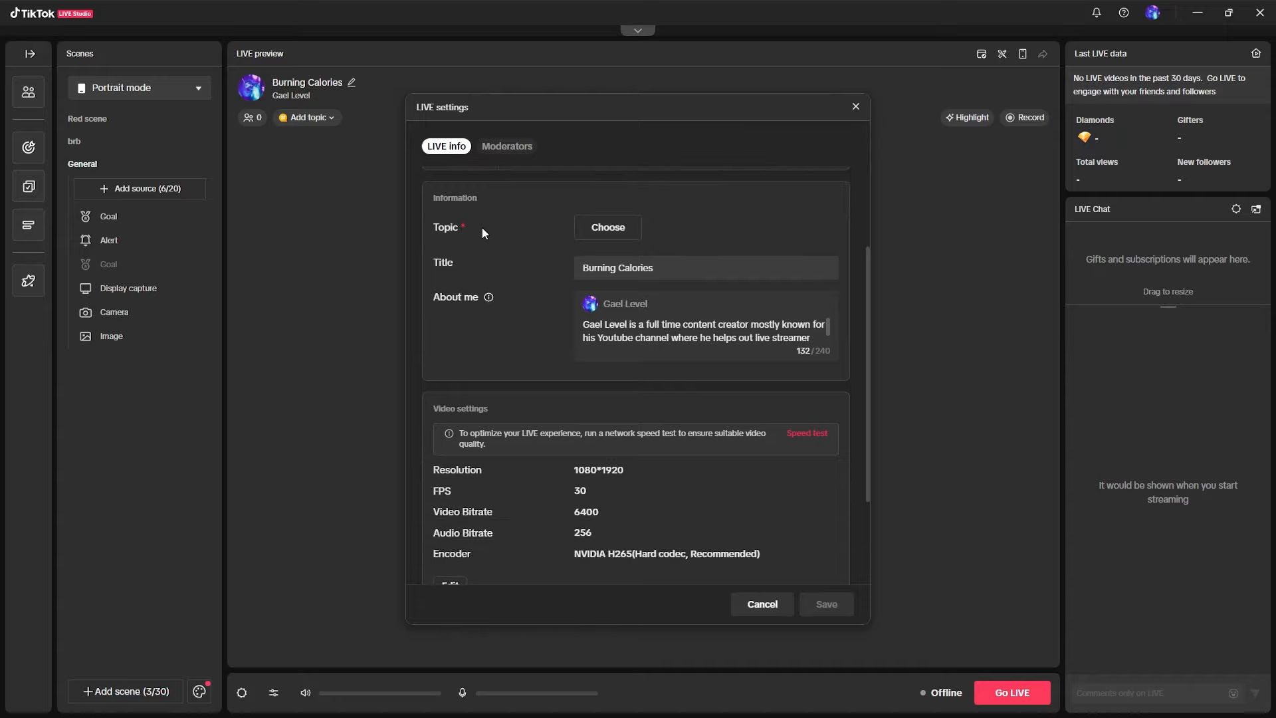
left_click(607, 226)
left_click(507, 292)
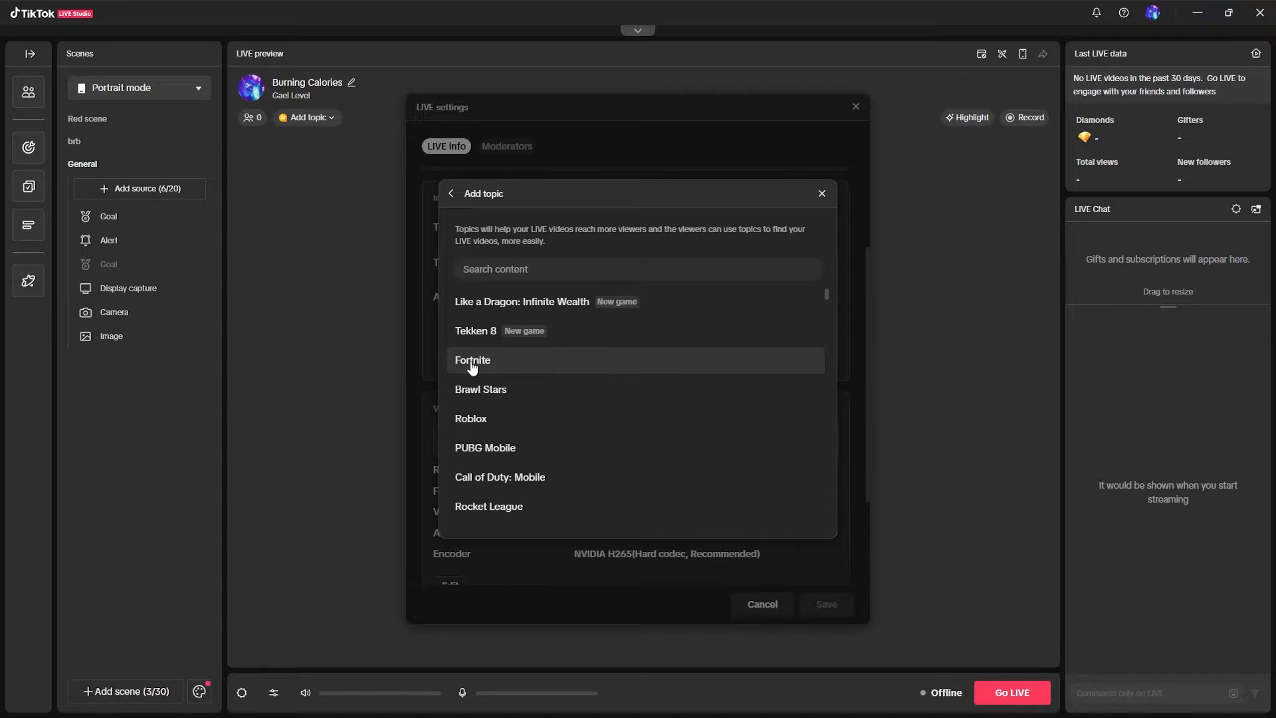
scroll(638, 361, "down", 15)
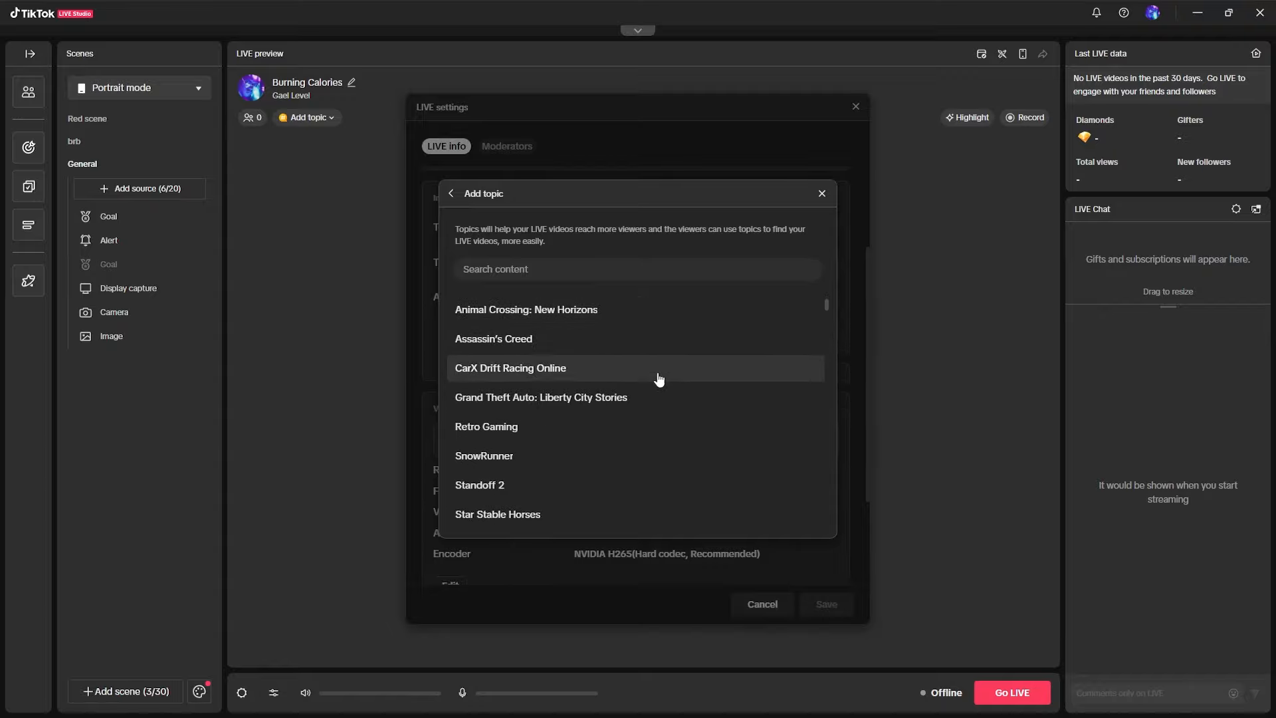
scroll(658, 379, "down", 20)
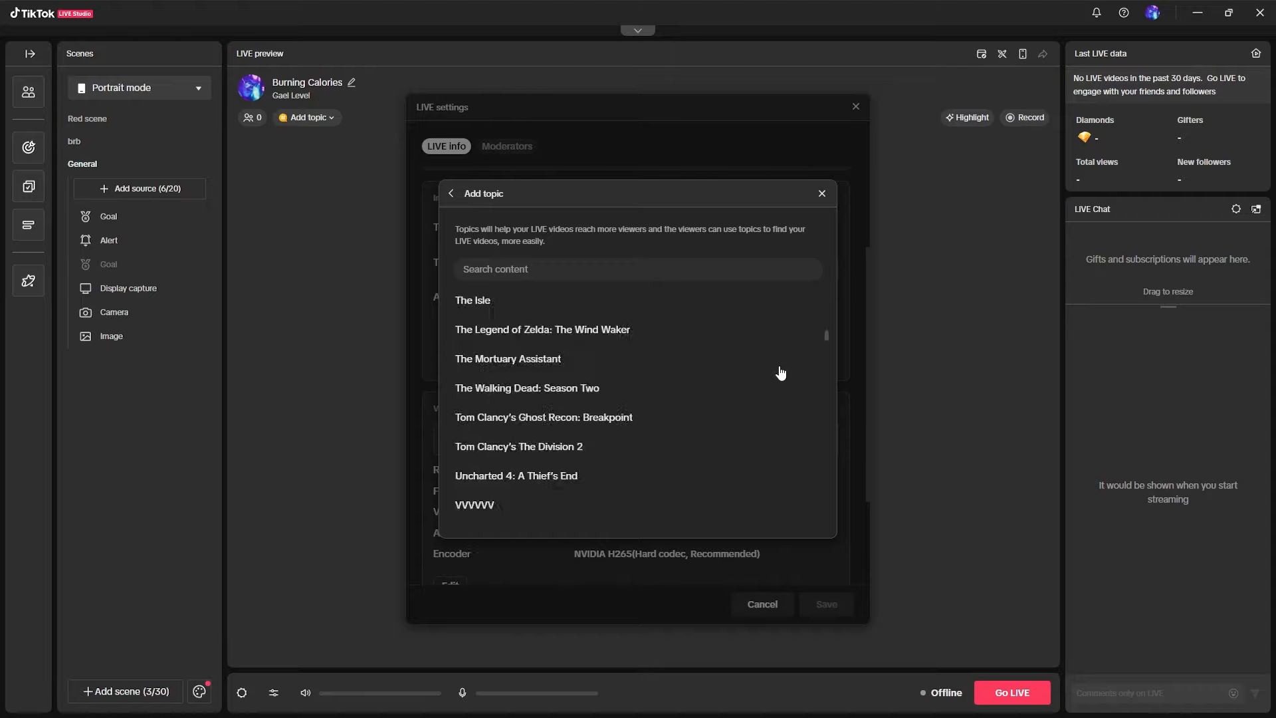
scroll(780, 373, "down", 3)
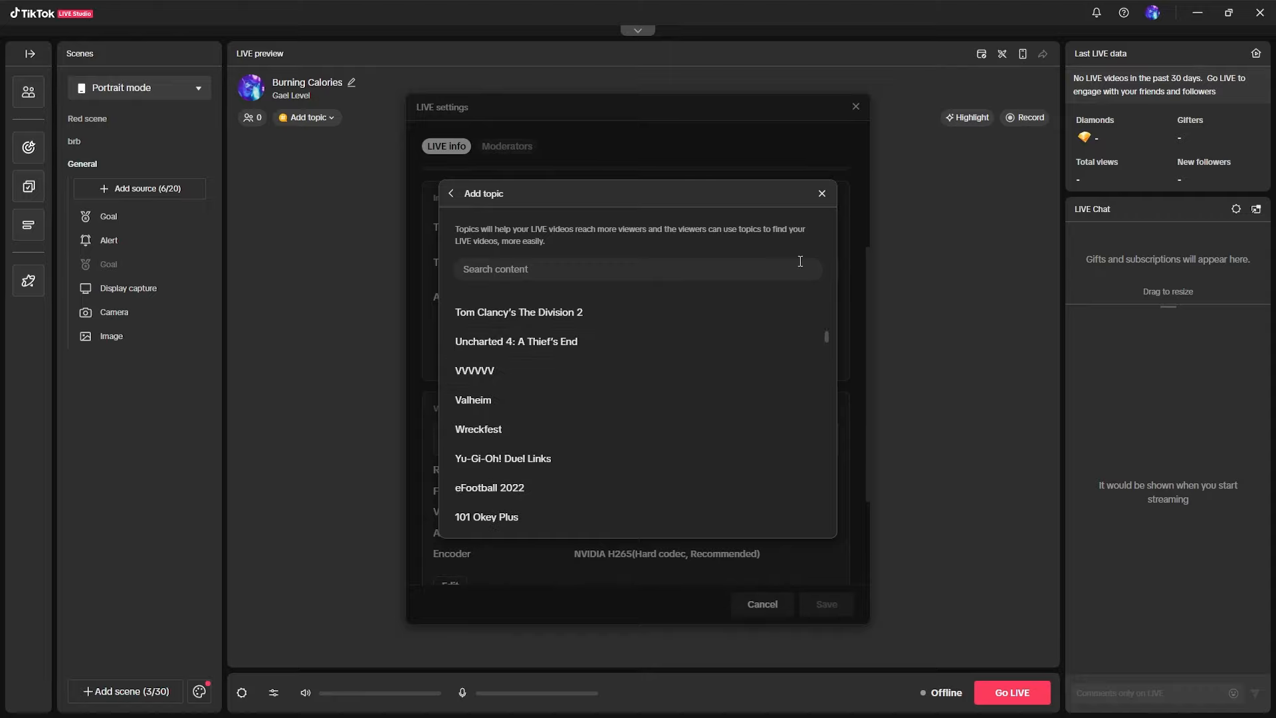
left_click(821, 194)
Review the About me text and video settings, and open the stream quality settings for editing.
left_click(596, 328)
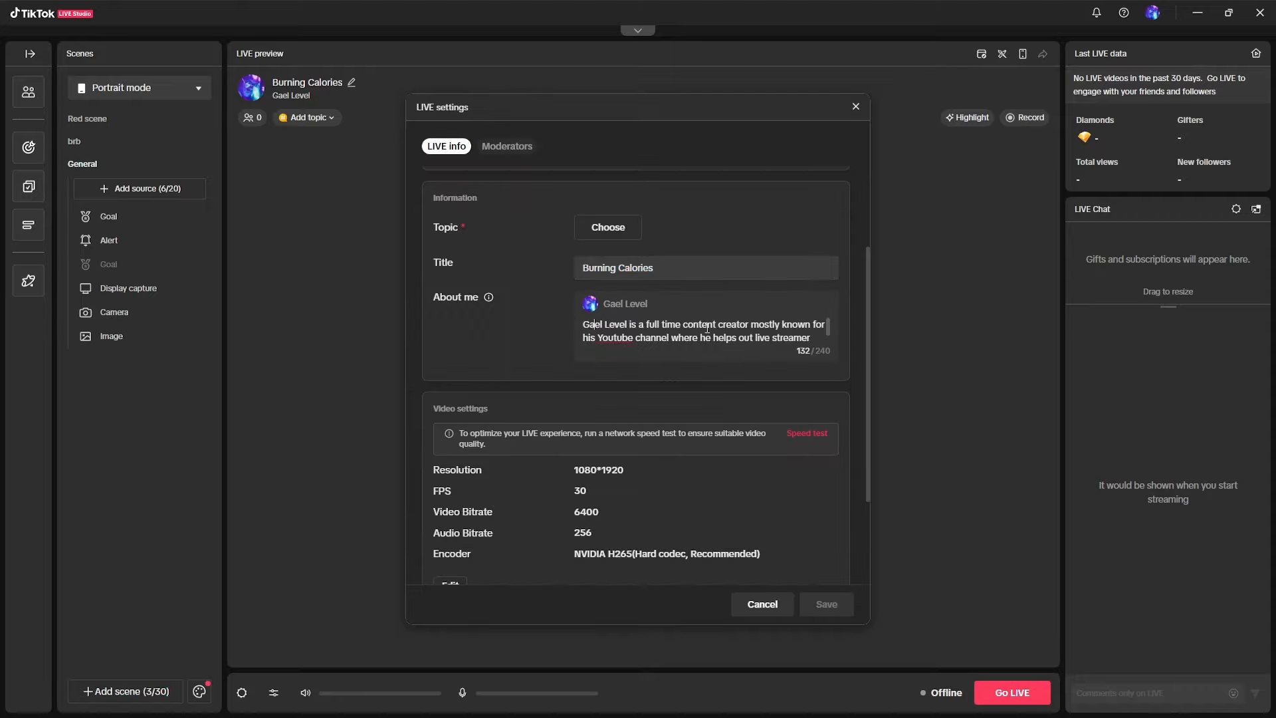
scroll(507, 307, "down", 2)
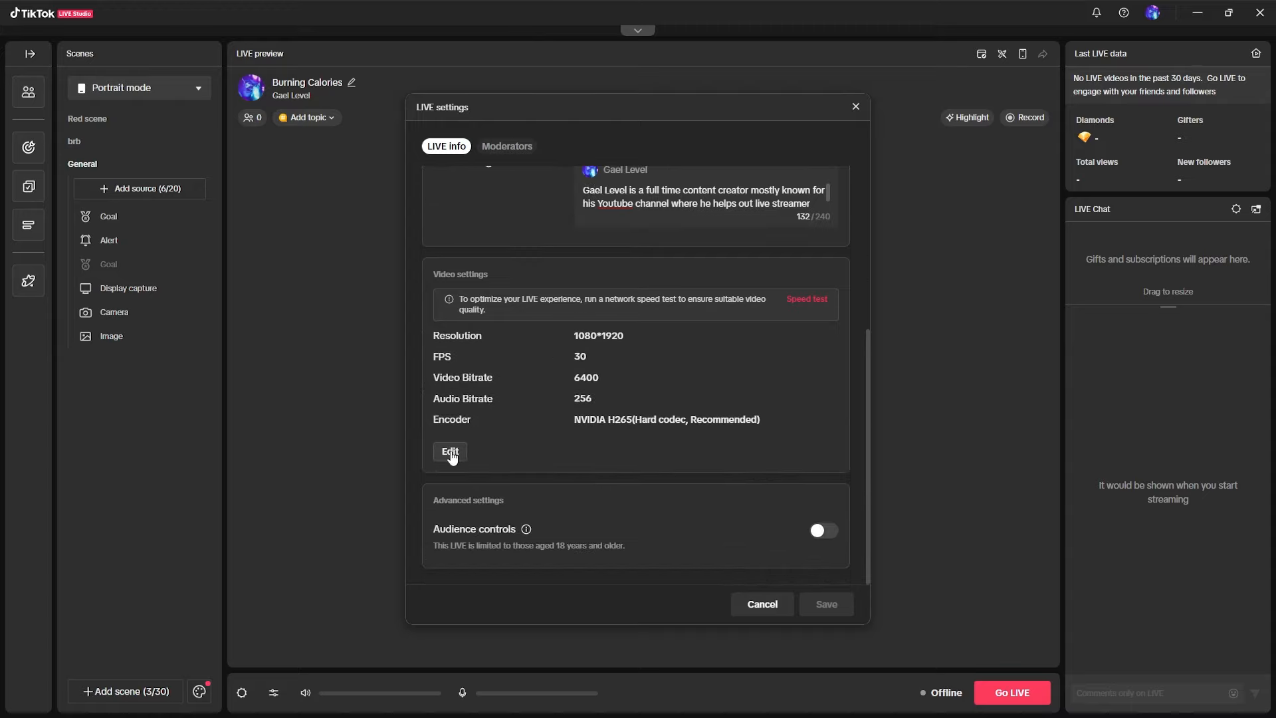
left_click(451, 452)
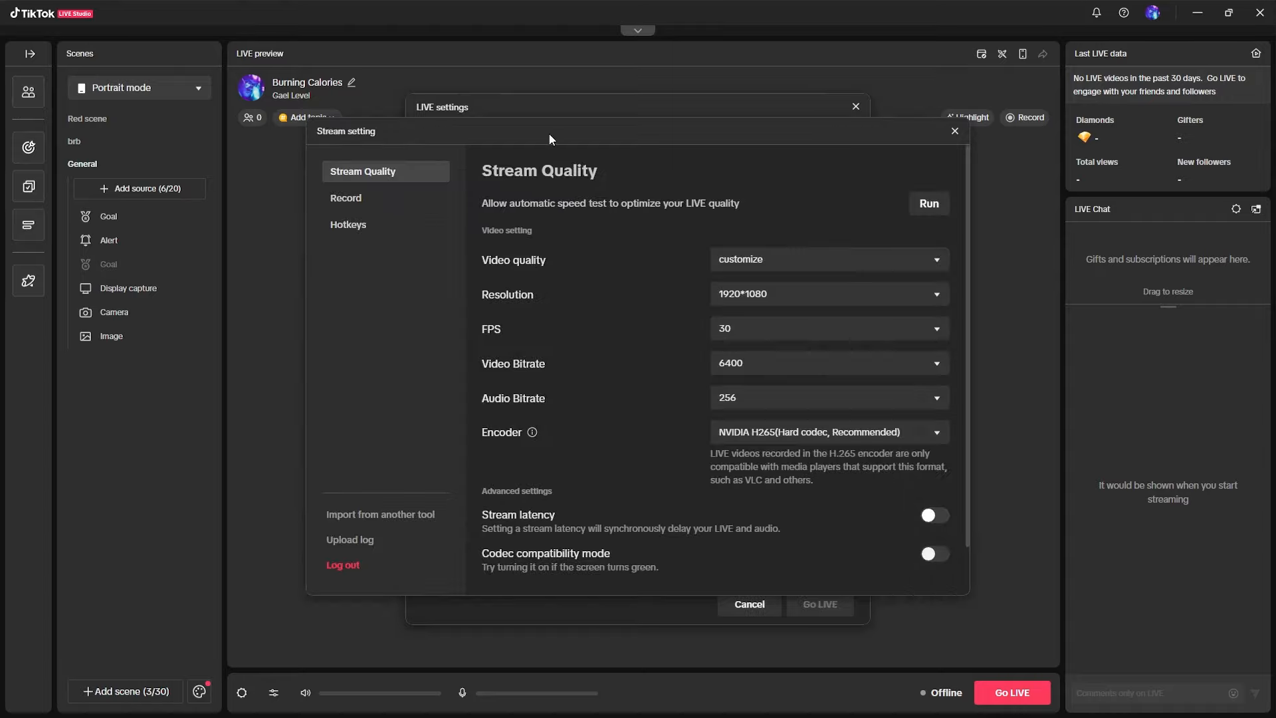